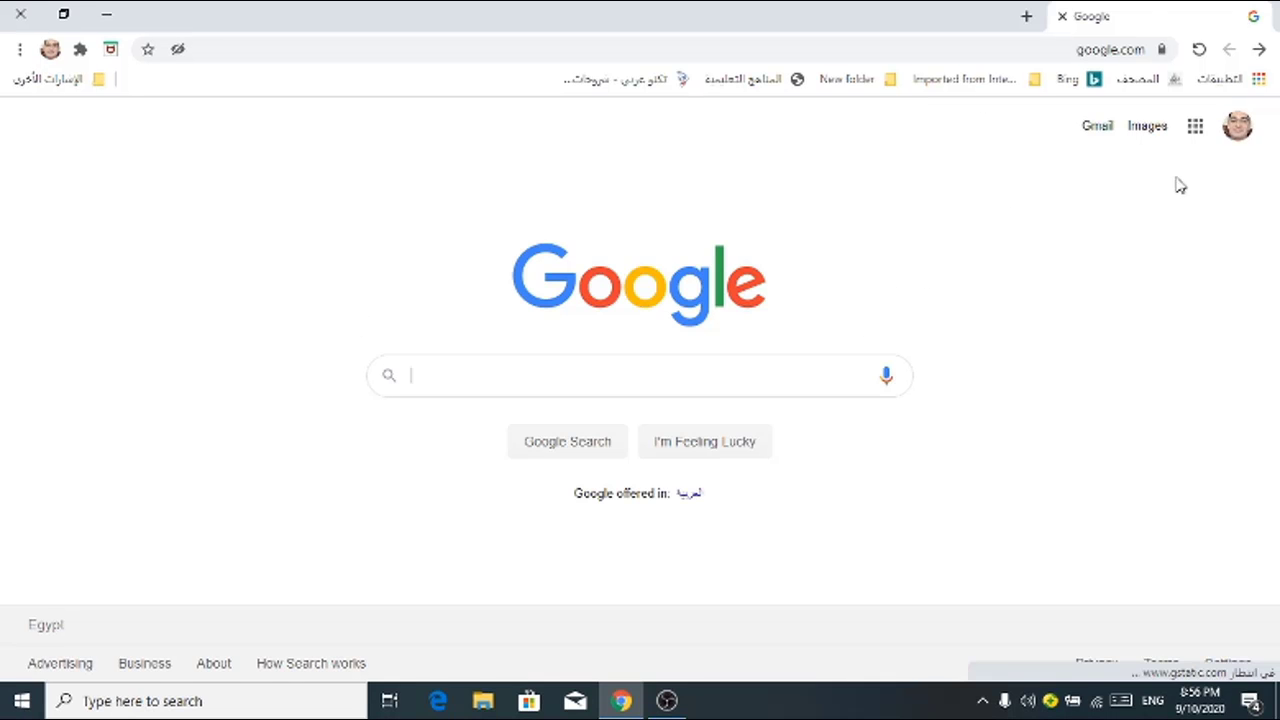
Step: Go to Google Drive from the Google apps menu in Chrome
left_click(1196, 128)
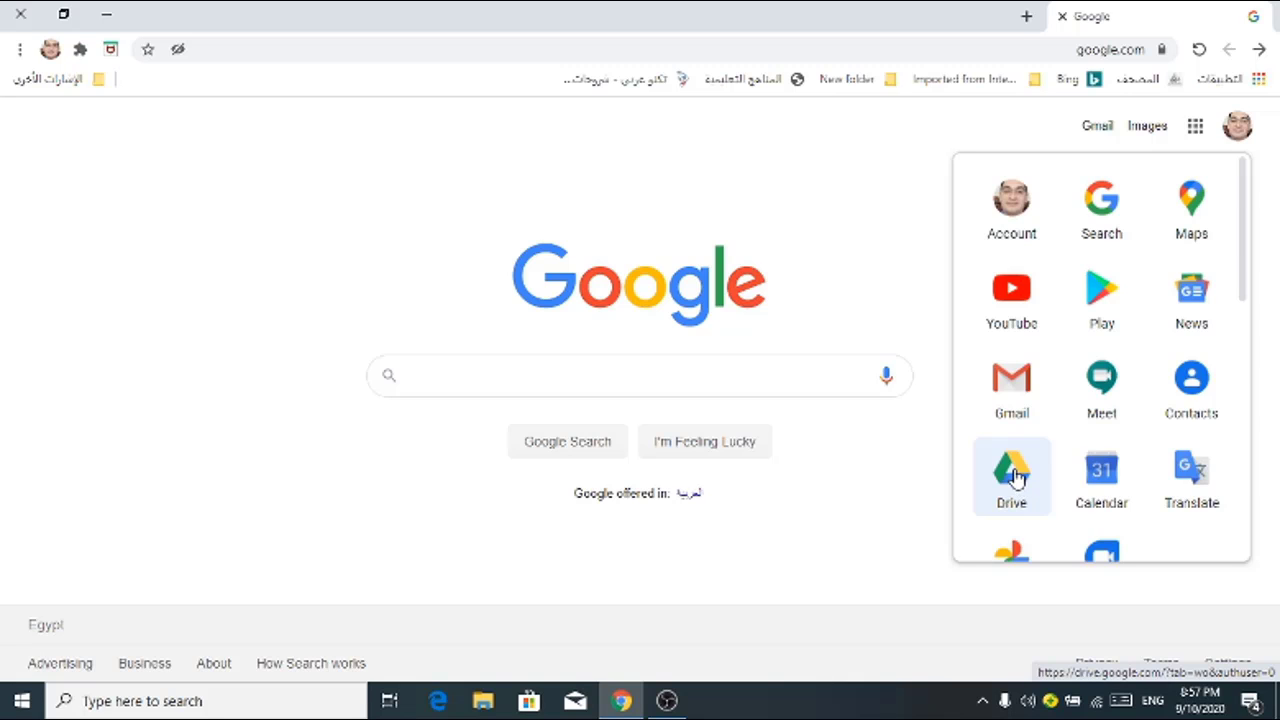
left_click(1012, 473)
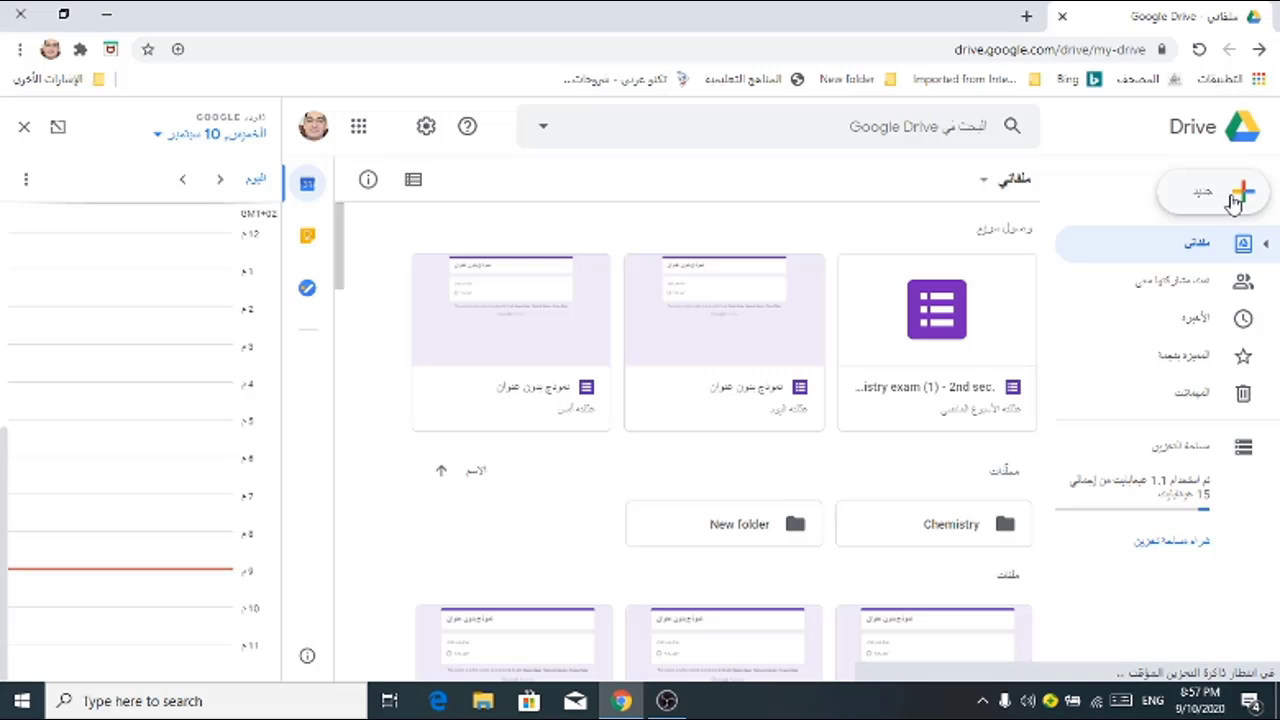
Step: Create a new blank Google Form from Drive's New > More menu
left_click(1008, 258)
mouse_move(1014, 418)
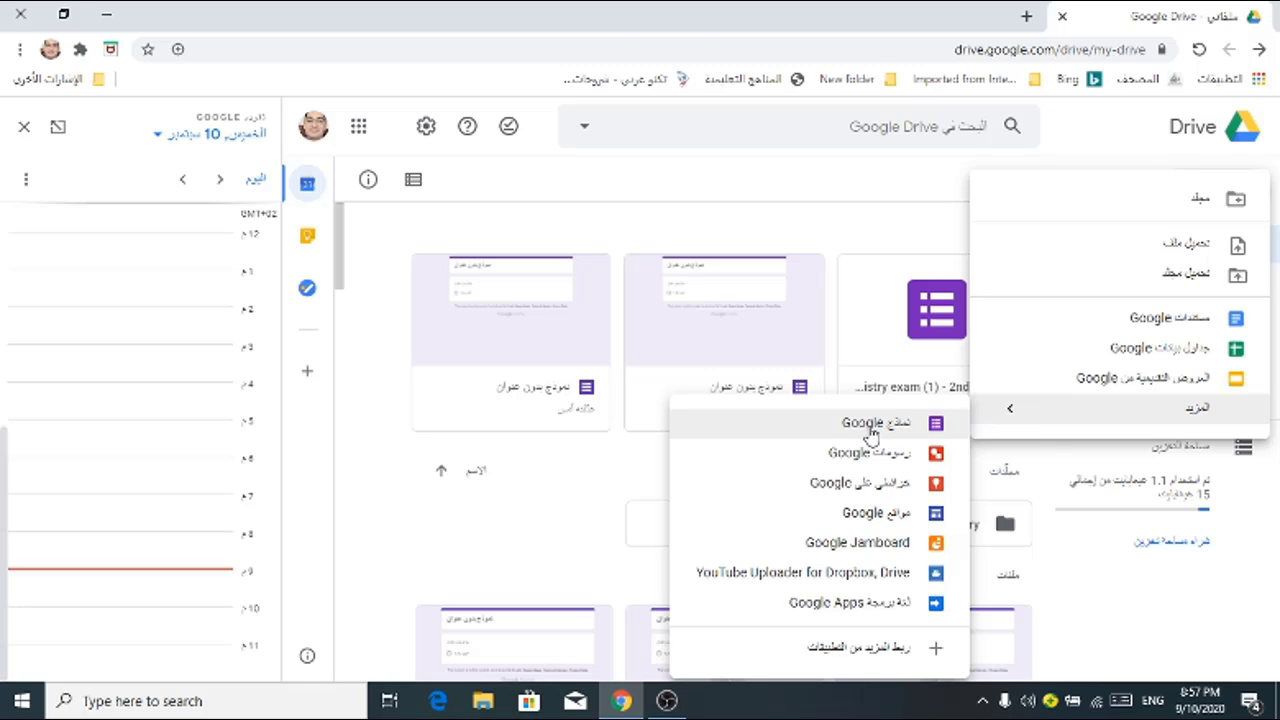
left_click(872, 432)
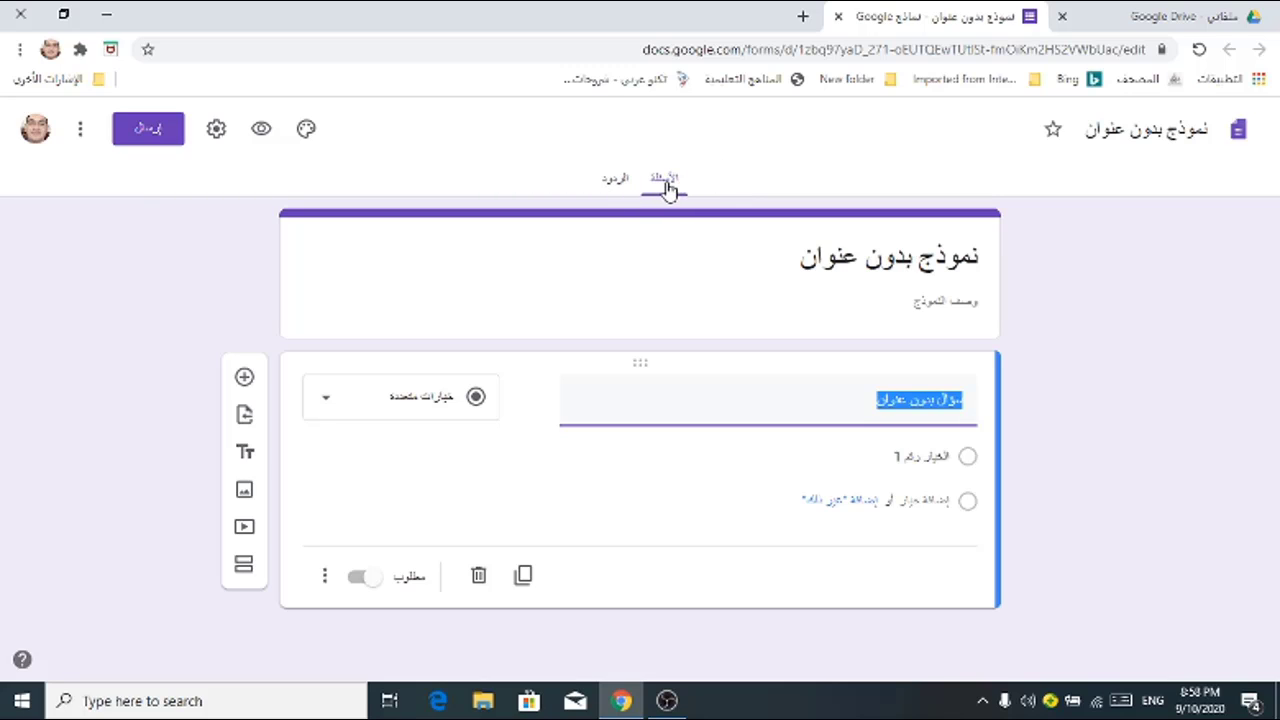
Step: Rename the untitled form file to 'chemistry test 1'
left_click(1177, 128)
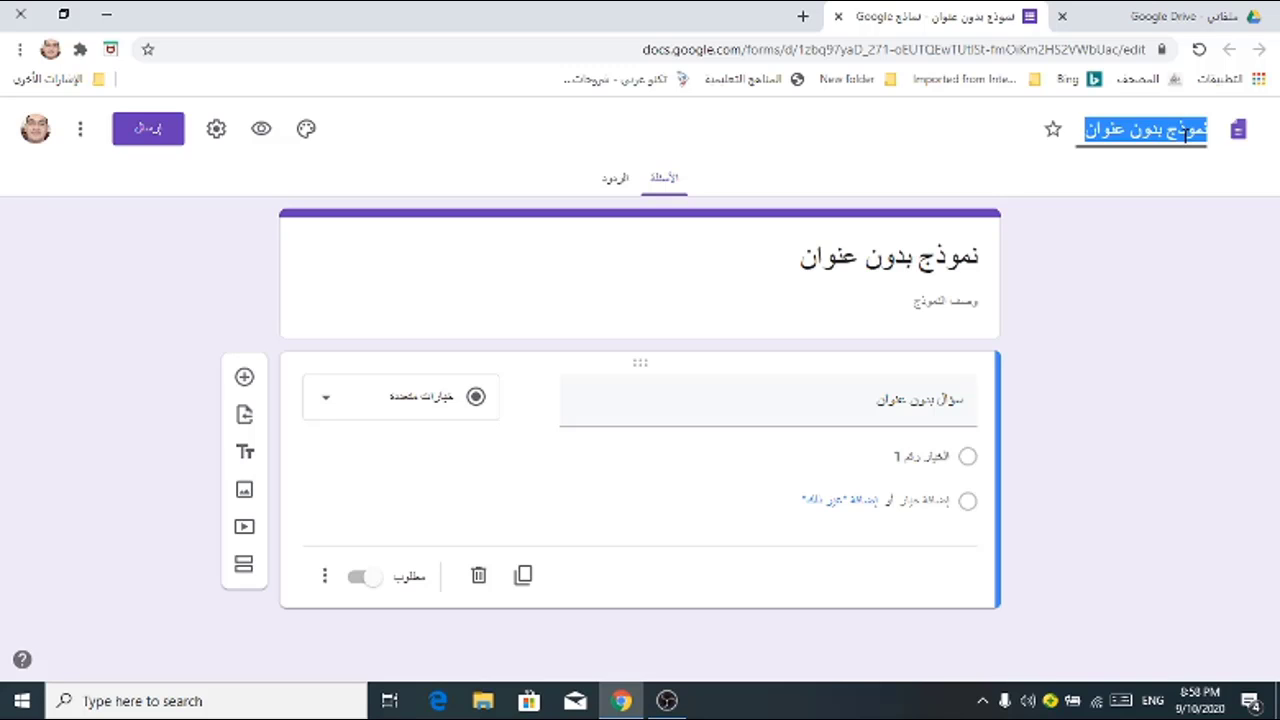
type("chemistry test")
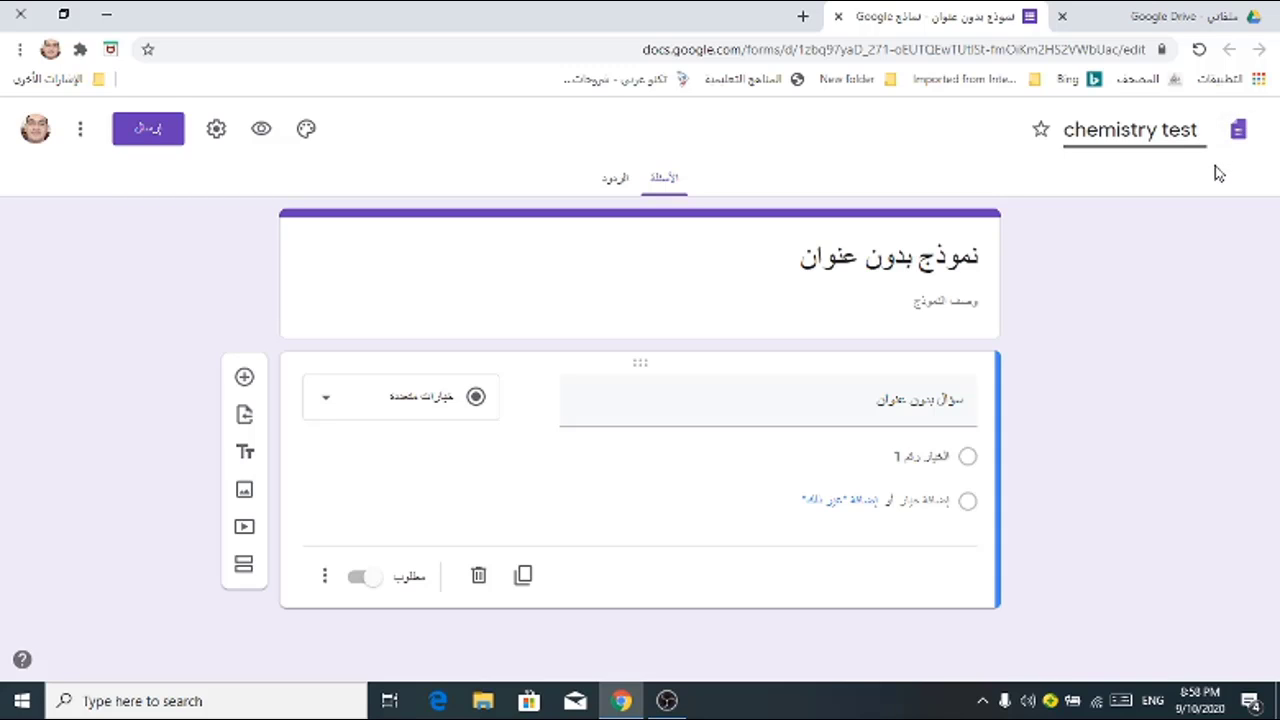
type("1")
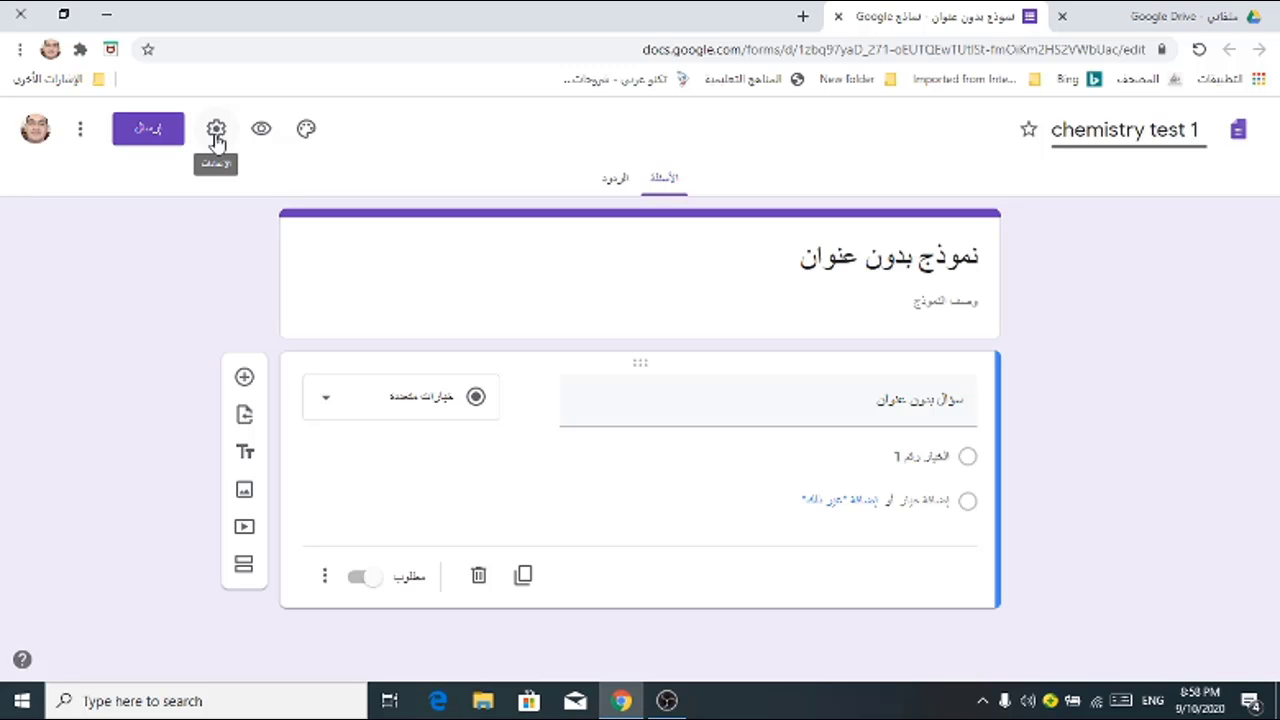
Step: In form settings, leave 'Limit to 1 response' off and enable 'See summary charts and text responses'
left_click(218, 133)
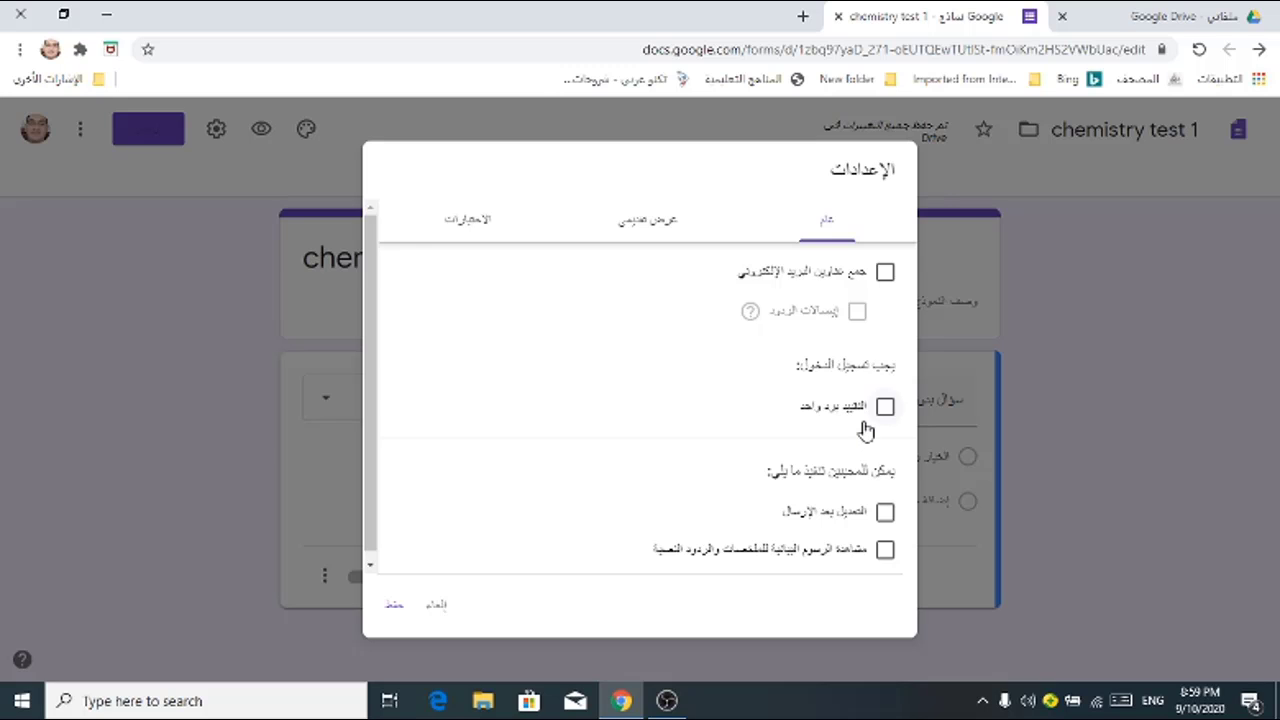
left_click(886, 408)
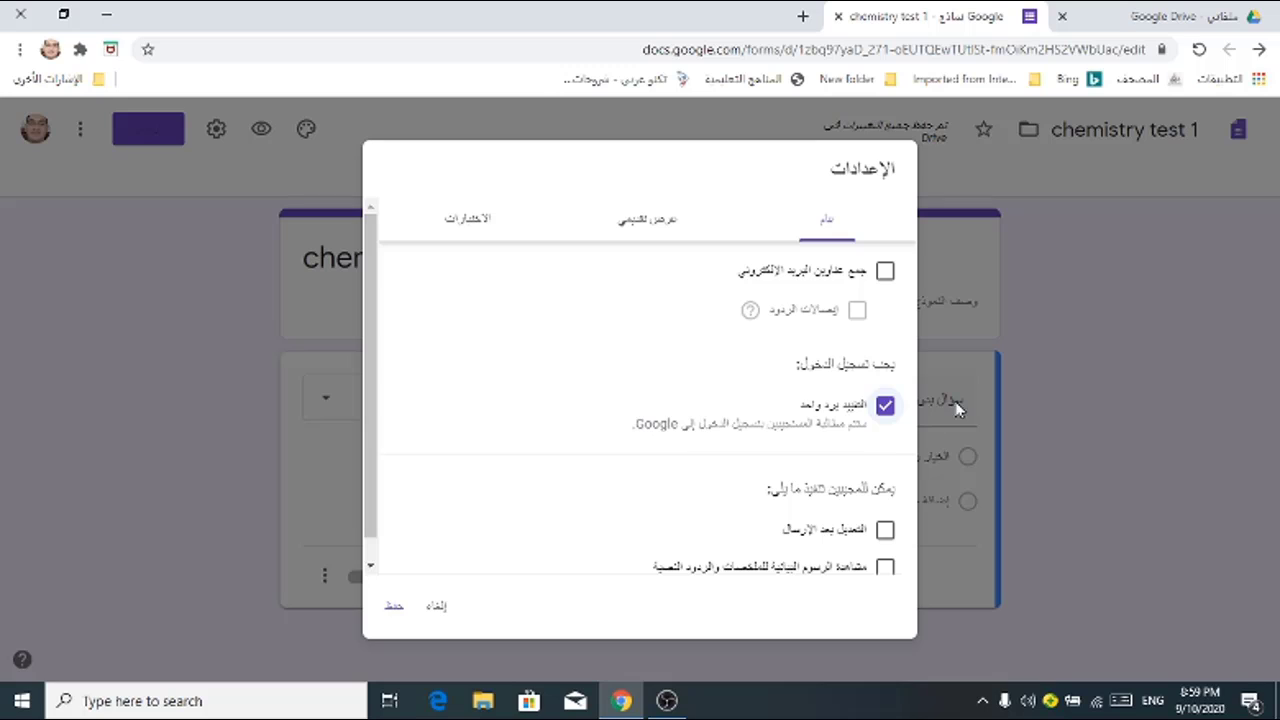
left_click(886, 408)
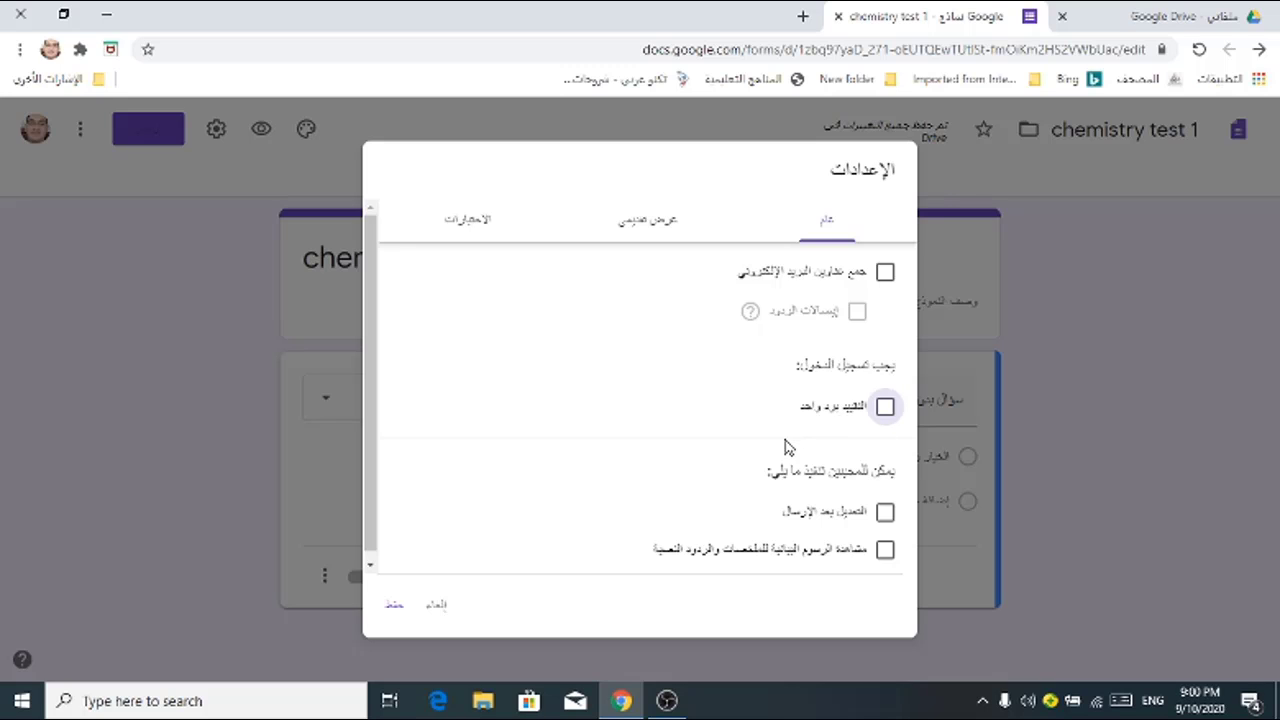
left_click(886, 408)
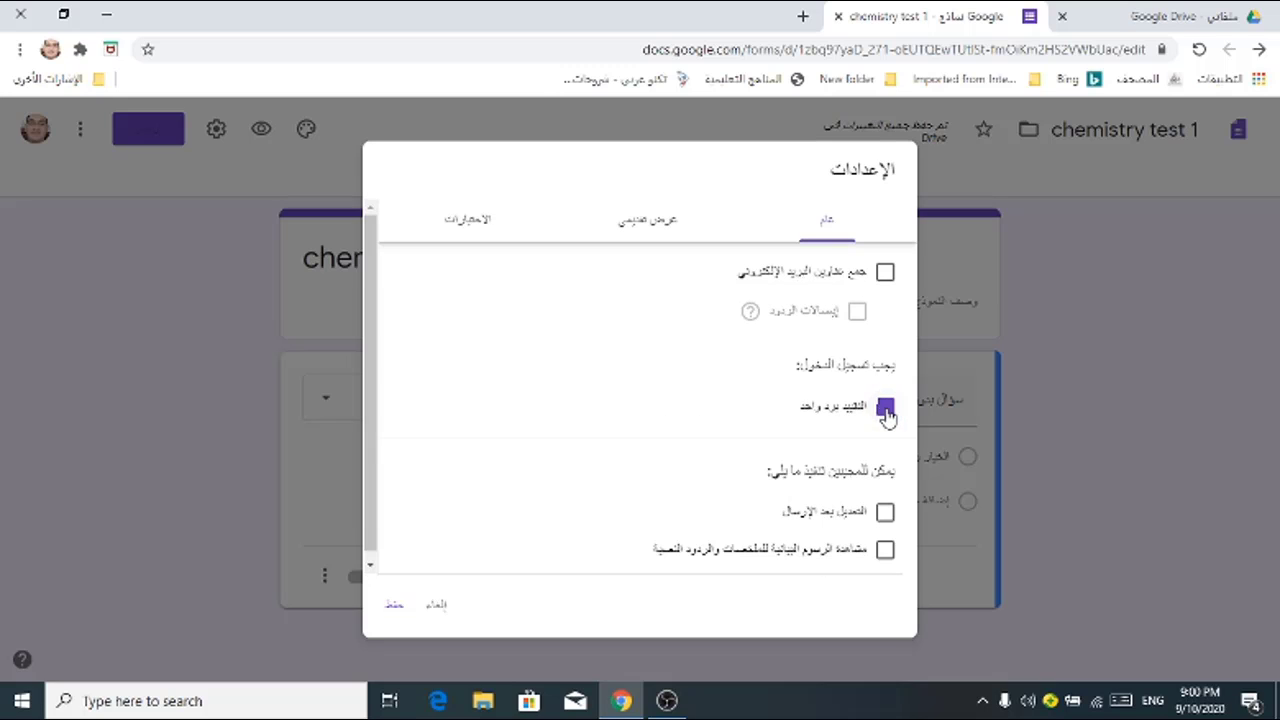
left_click(886, 414)
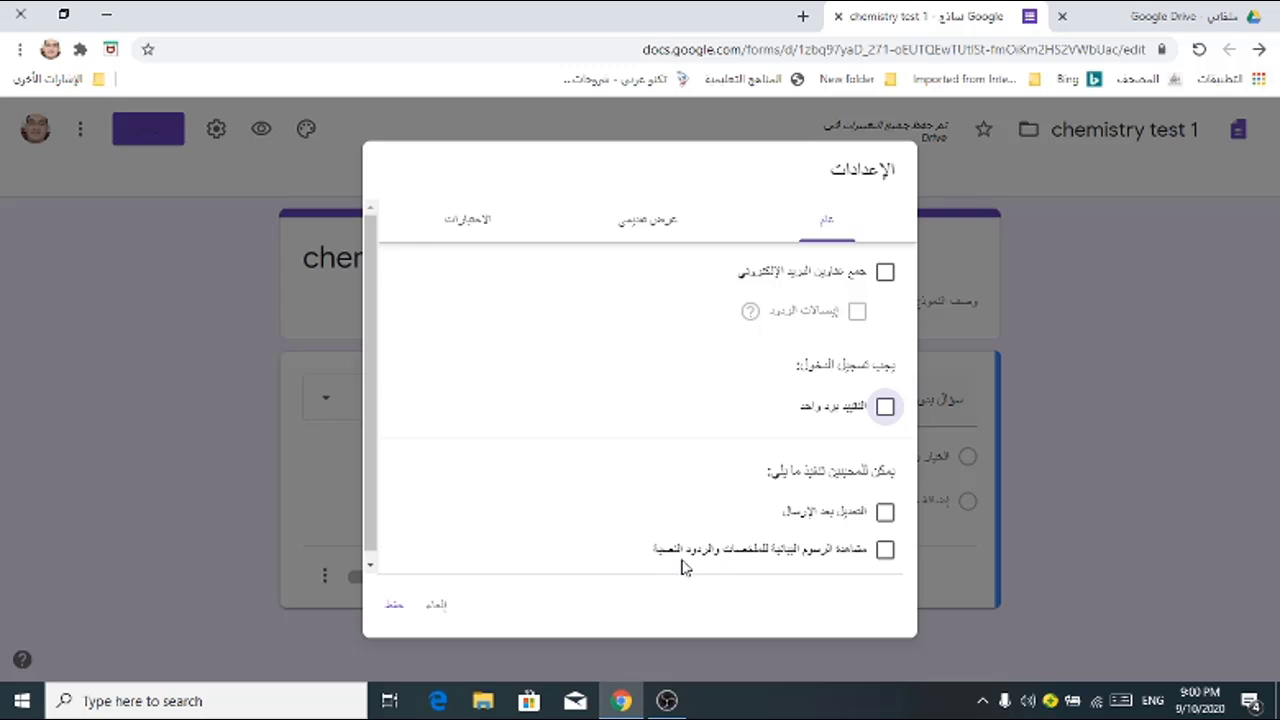
left_click(885, 555)
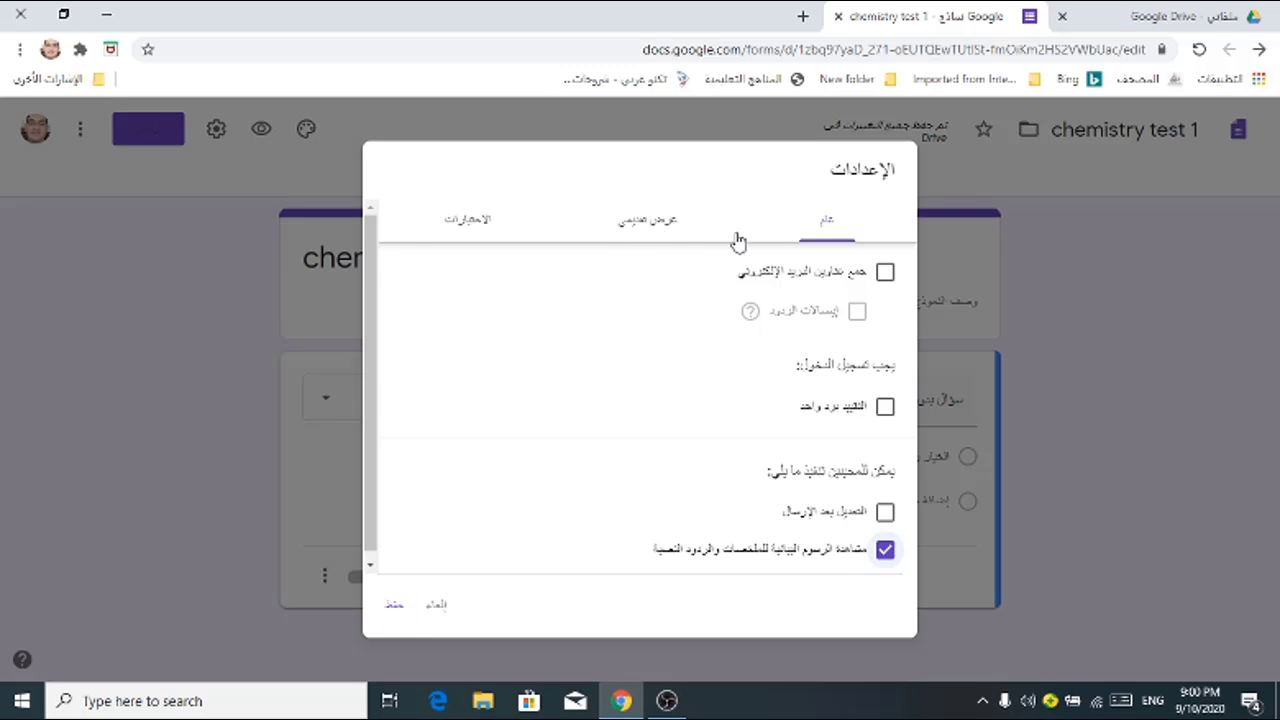
left_click(650, 228)
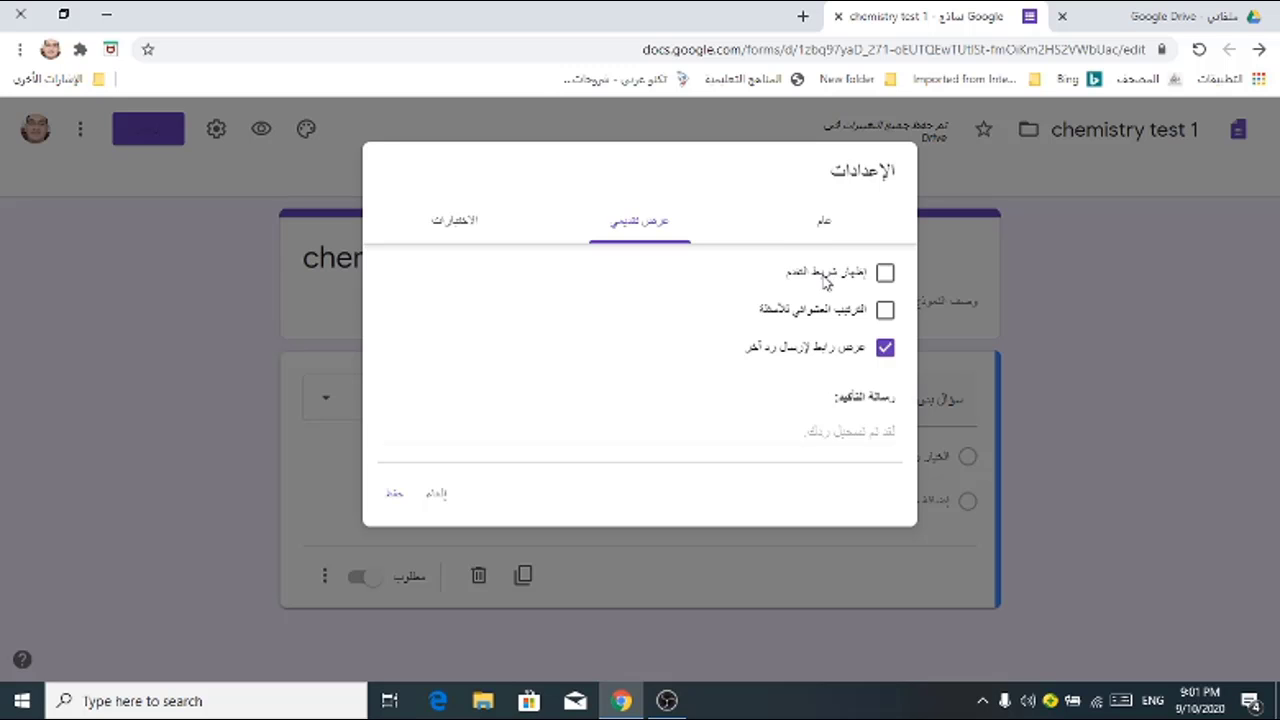
Step: Show a progress bar, shuffle question order, and hide the submit-another-response link
left_click(886, 276)
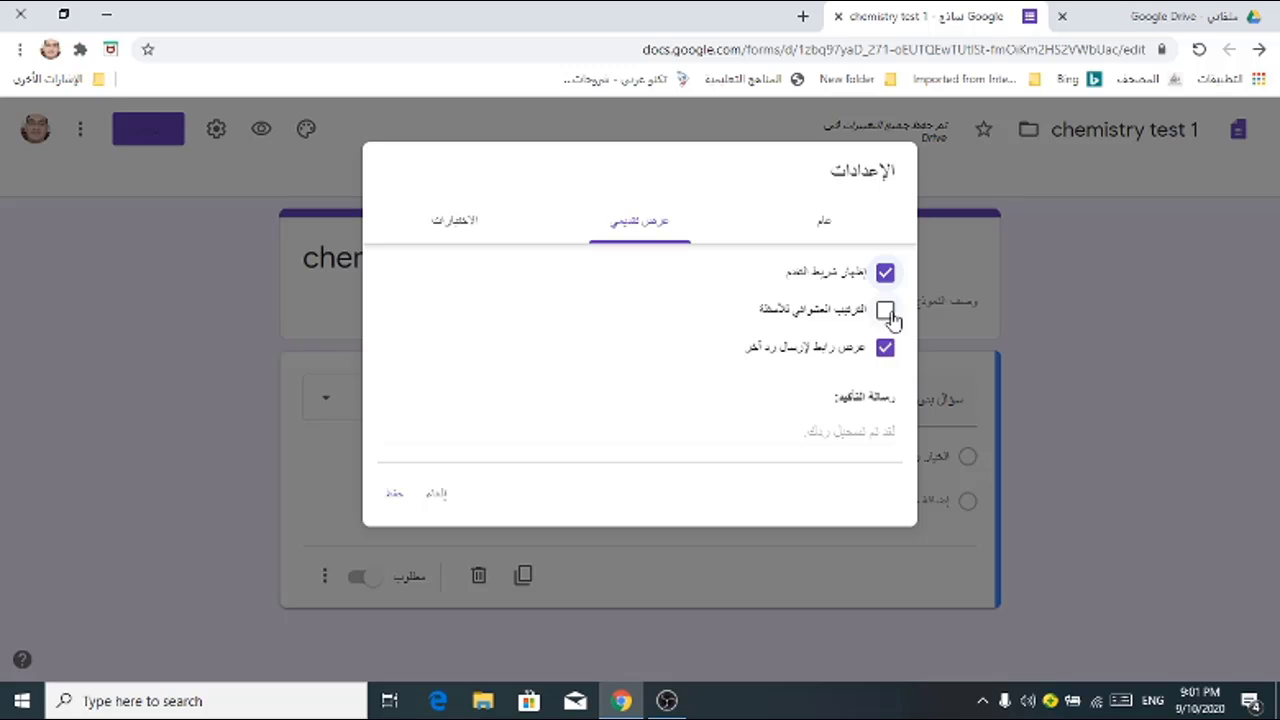
left_click(885, 318)
left_click(885, 352)
Step: Set the confirmation message to 'تم تسجيل ردك' in Arabic
left_click(871, 430)
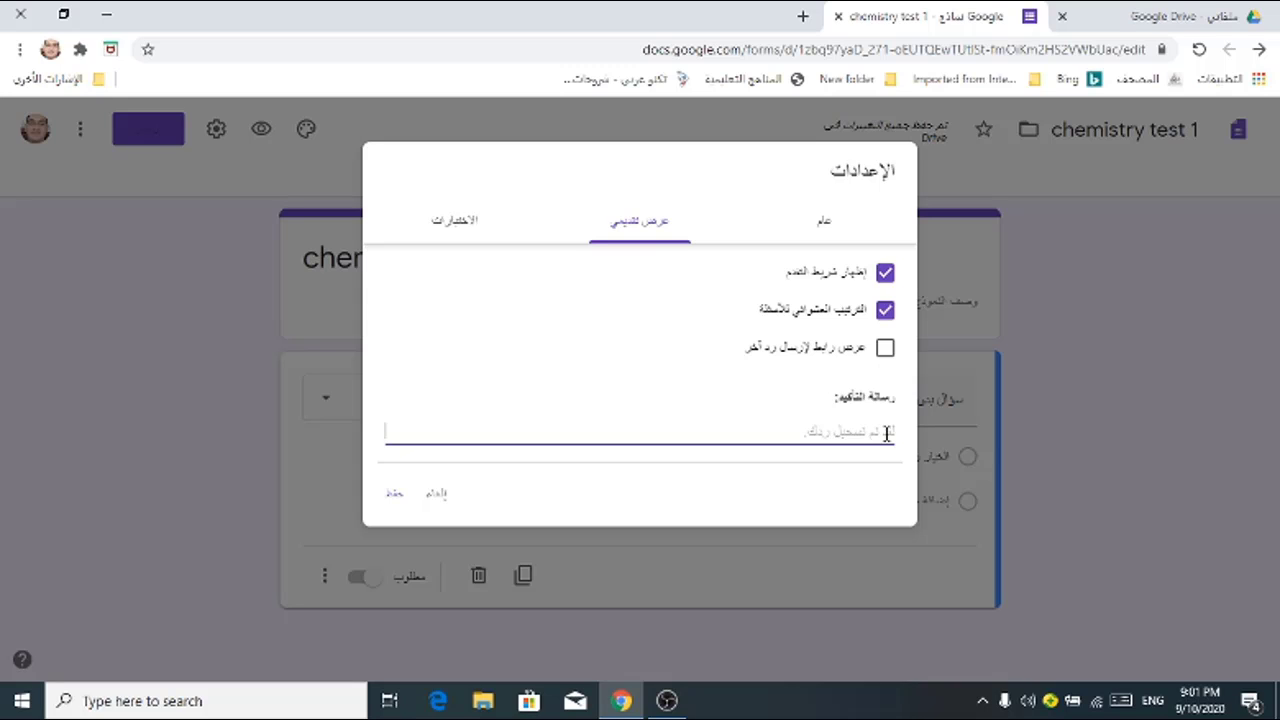
type("dl")
key("BackSpace")
key("BackSpace")
key("alt+shift")
type("تم تسجيل ردك")
Step: Switch on 'Make this a quiz' in the Quizzes settings
left_click(459, 228)
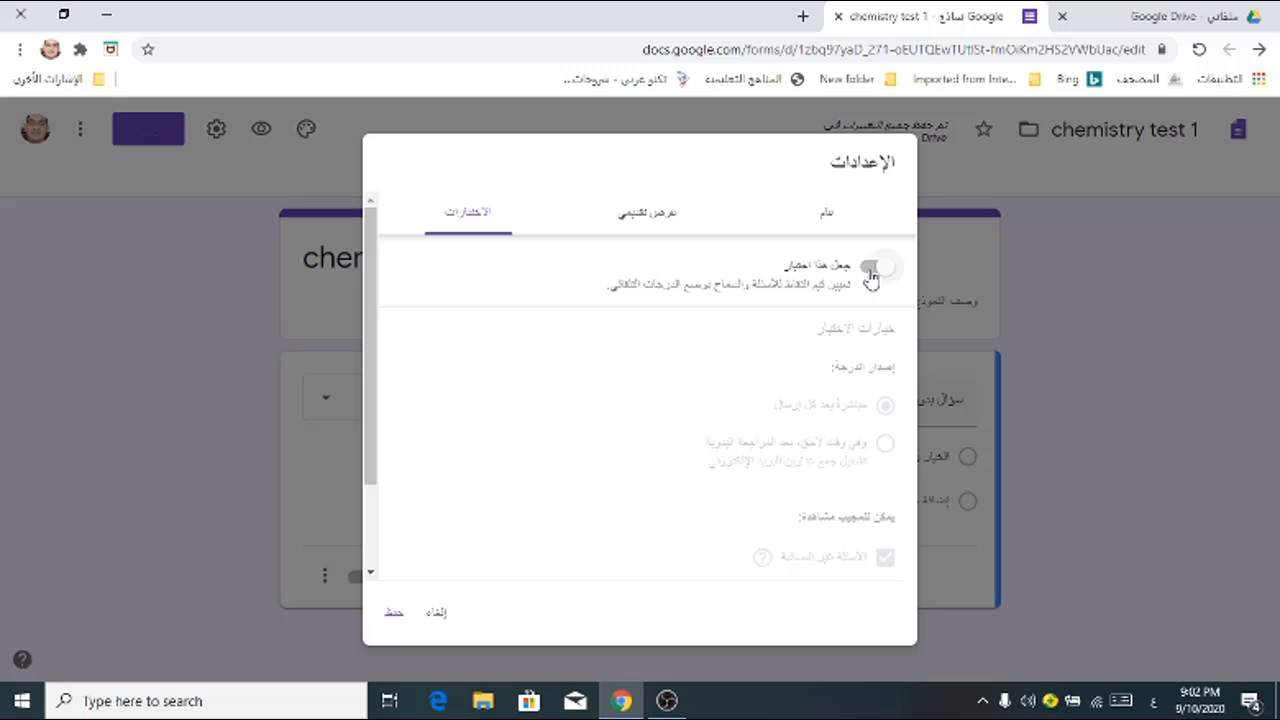
left_click(871, 272)
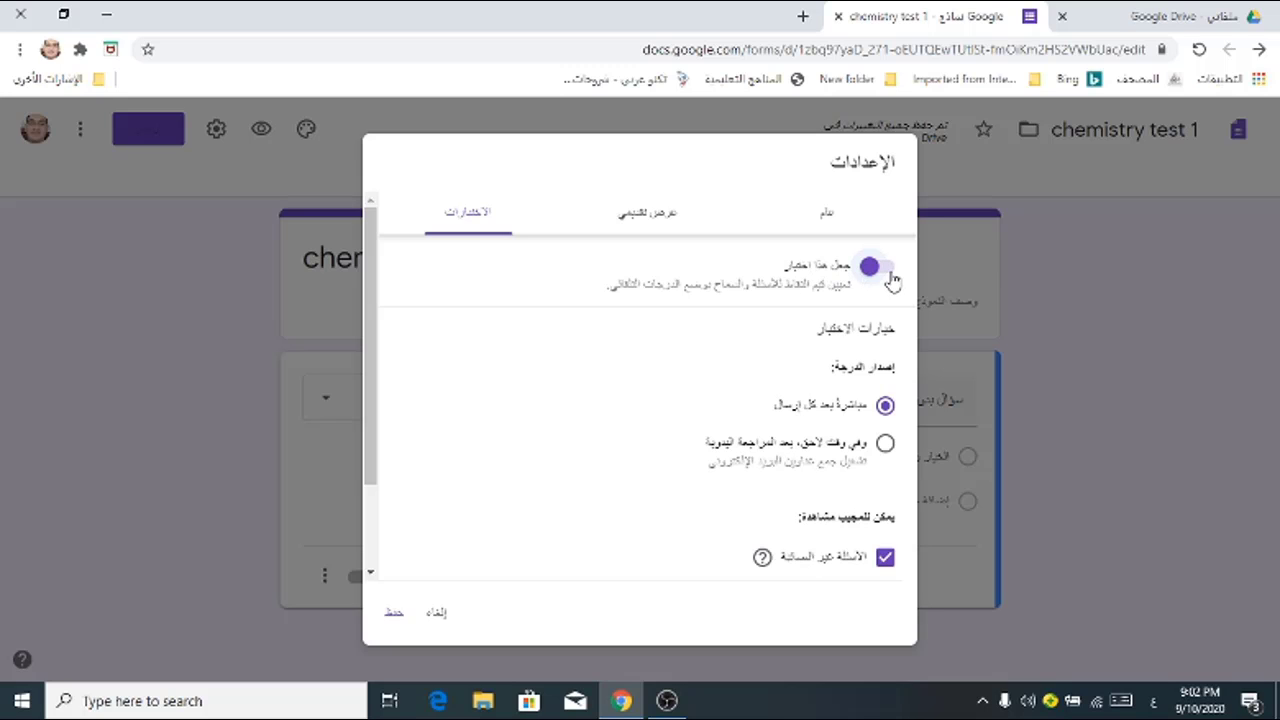
left_click(890, 274)
left_click(893, 278)
left_click(885, 443)
left_click(886, 408)
scroll(370, 458, "down", 2)
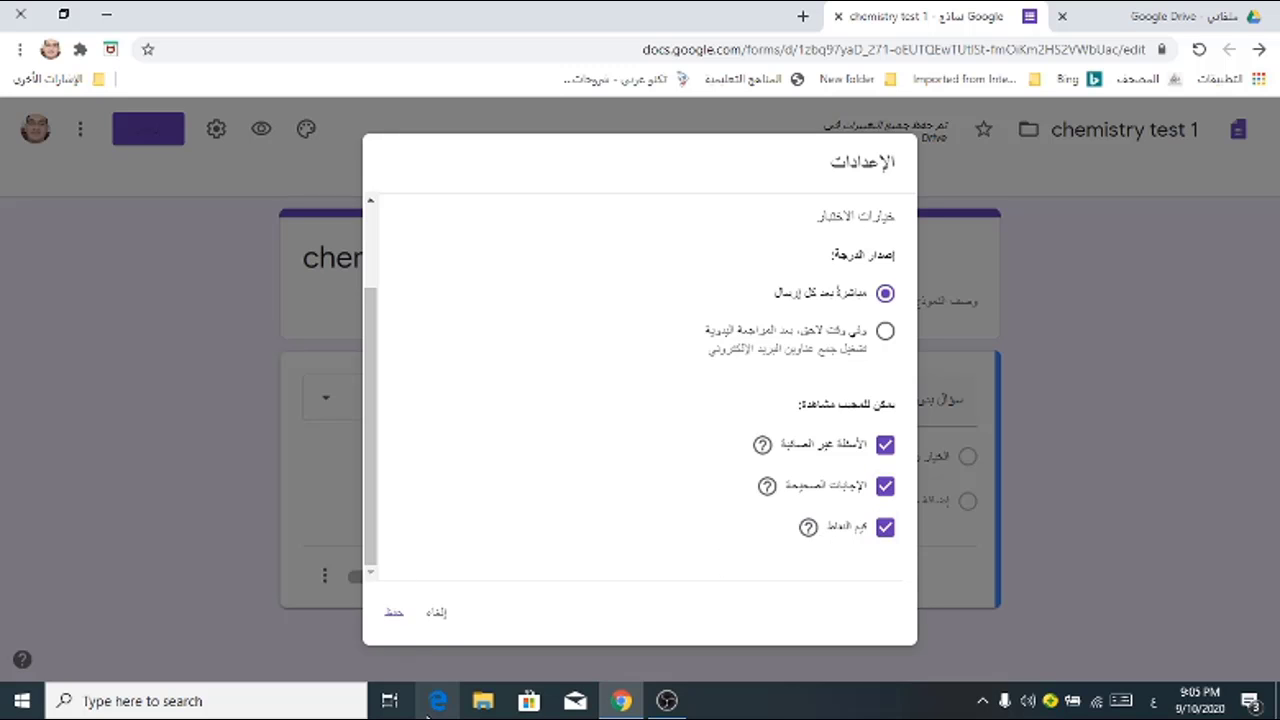
scroll(580, 360, "up", 2)
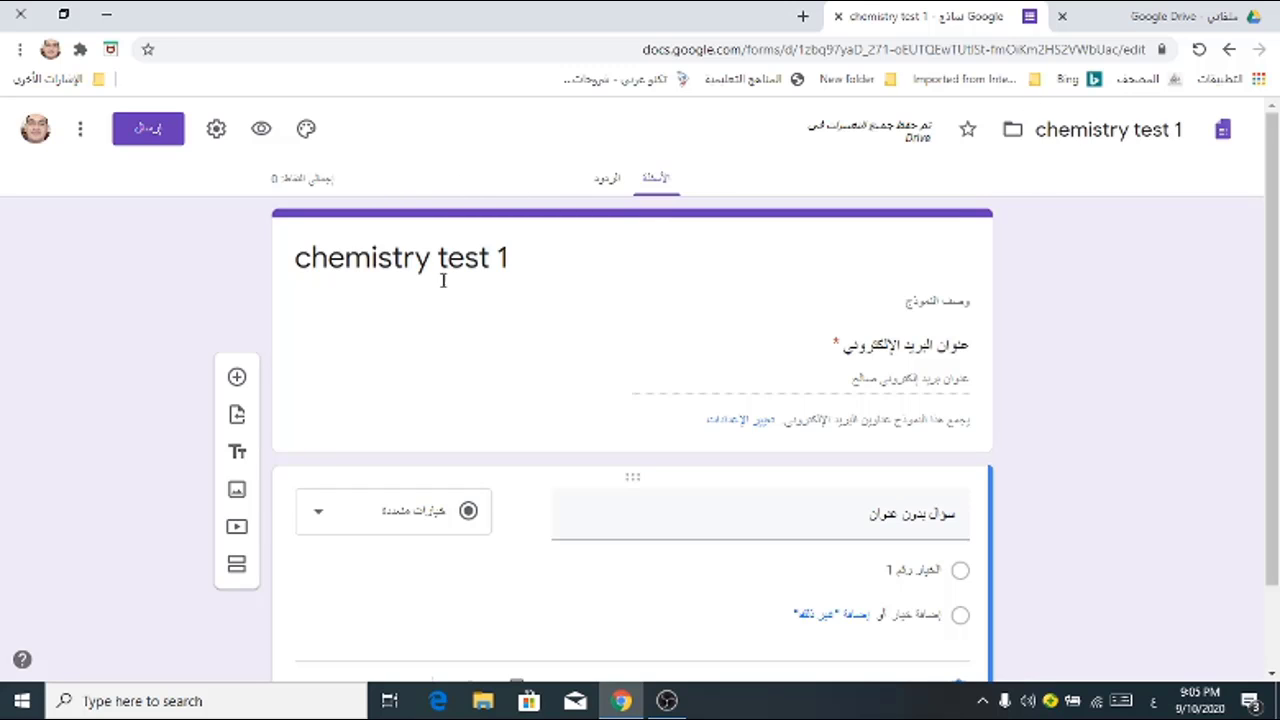
scroll(458, 294, "down", 1)
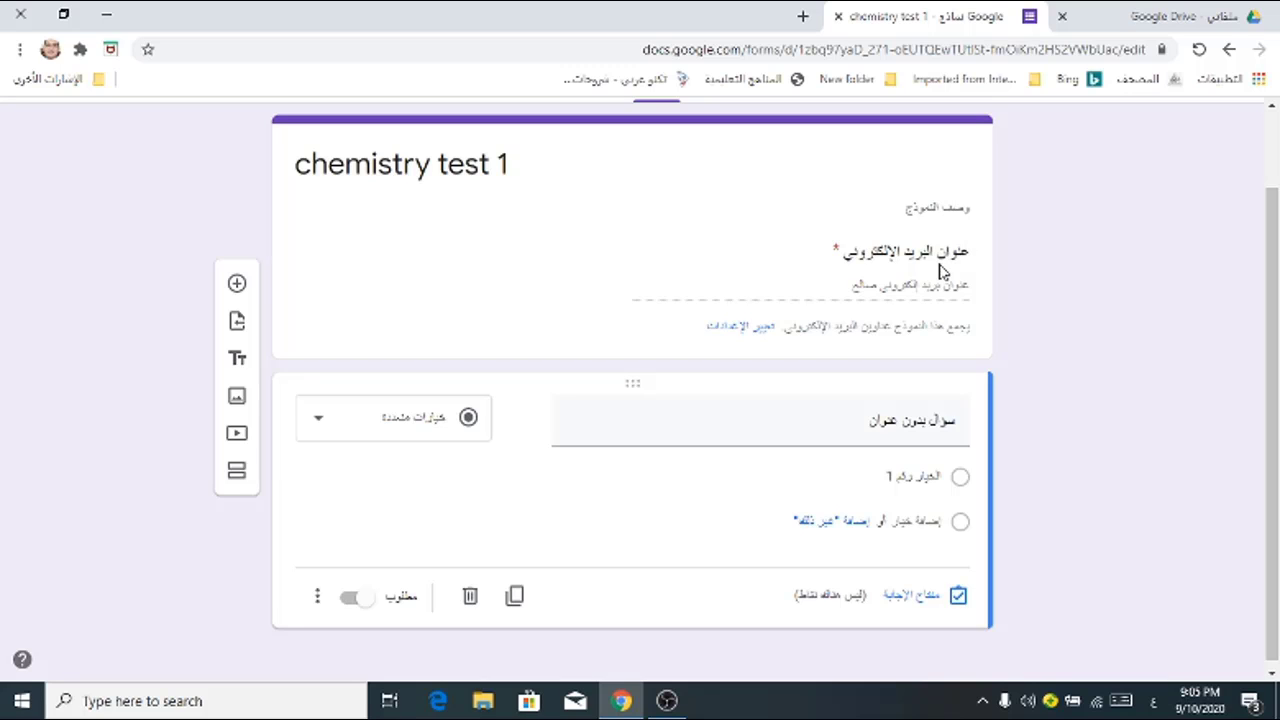
left_click(908, 288)
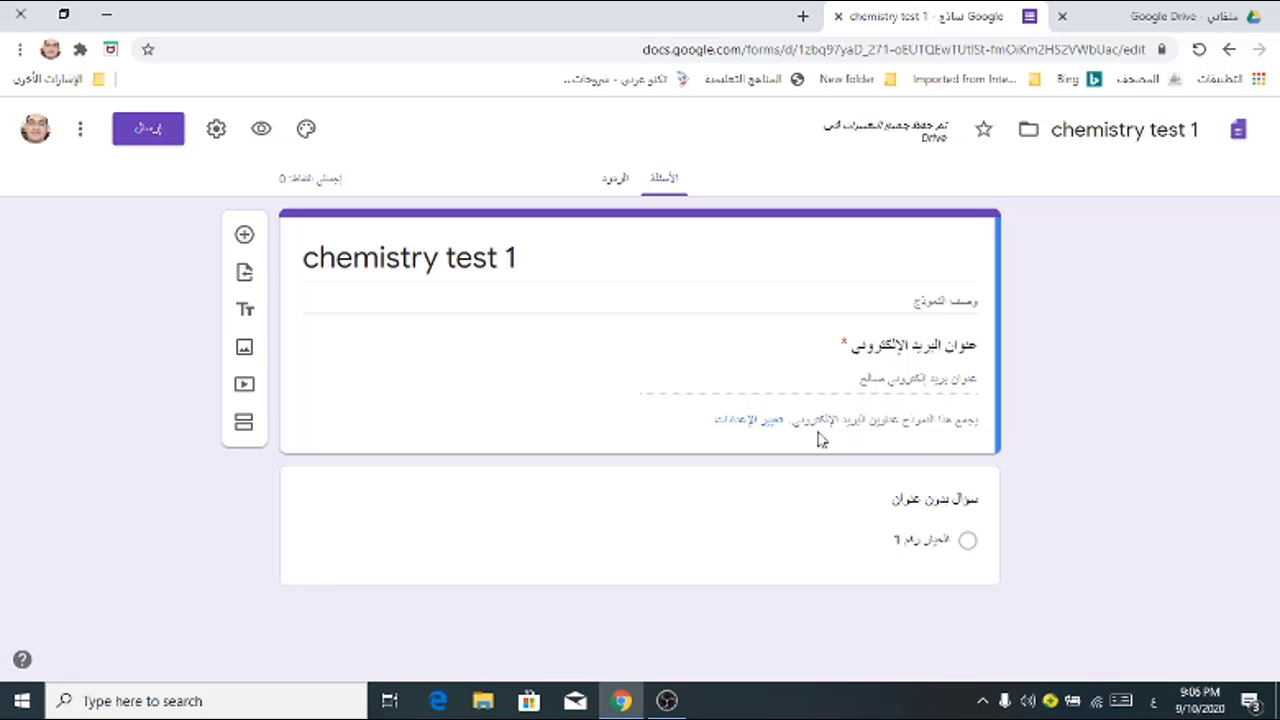
Step: Turn off 'Collect email addresses' in the General settings and save
left_click(752, 422)
left_click(884, 280)
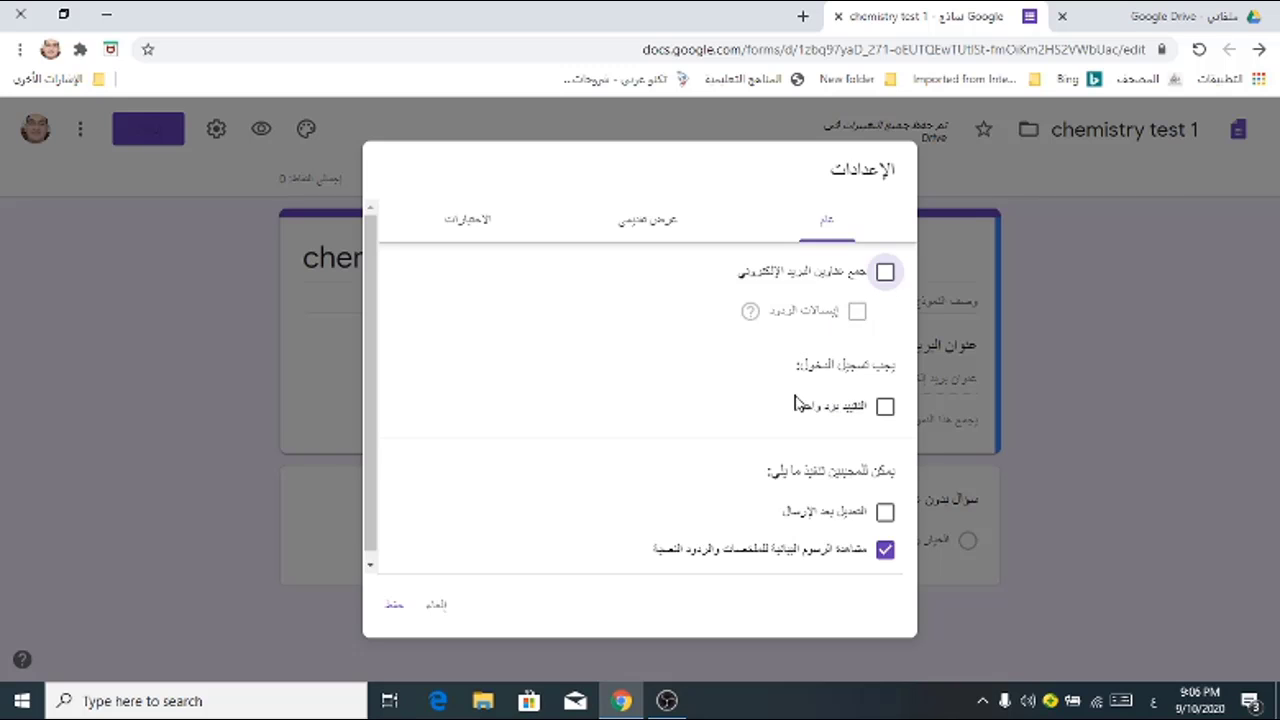
left_click(396, 605)
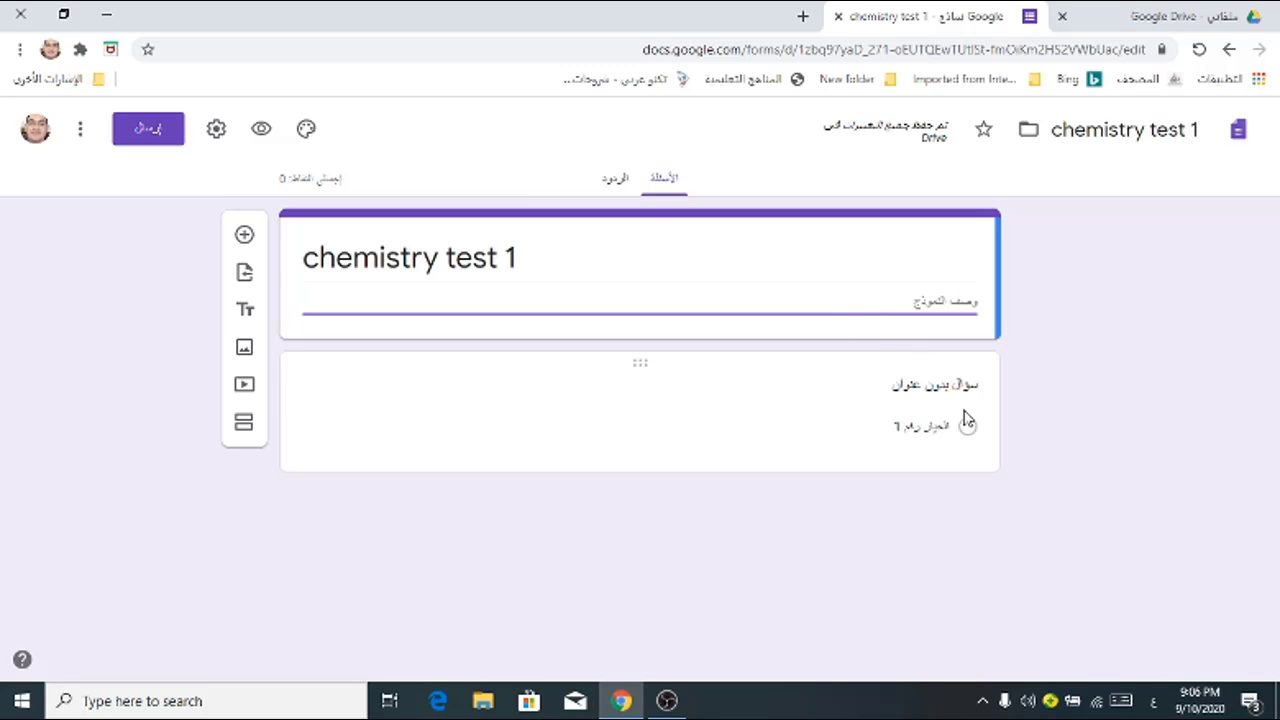
Step: Title the first question 'اكتب اسمك' and make it a Short answer question
left_click(958, 384)
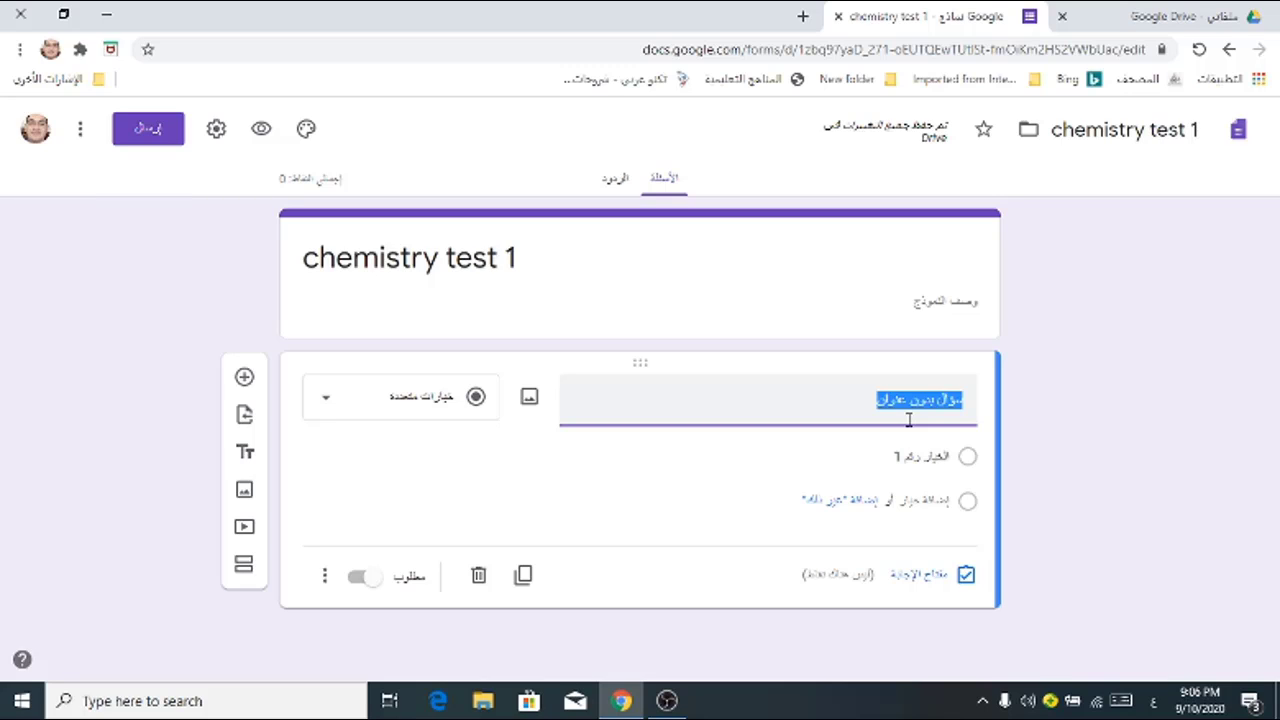
type("اكتب اس")
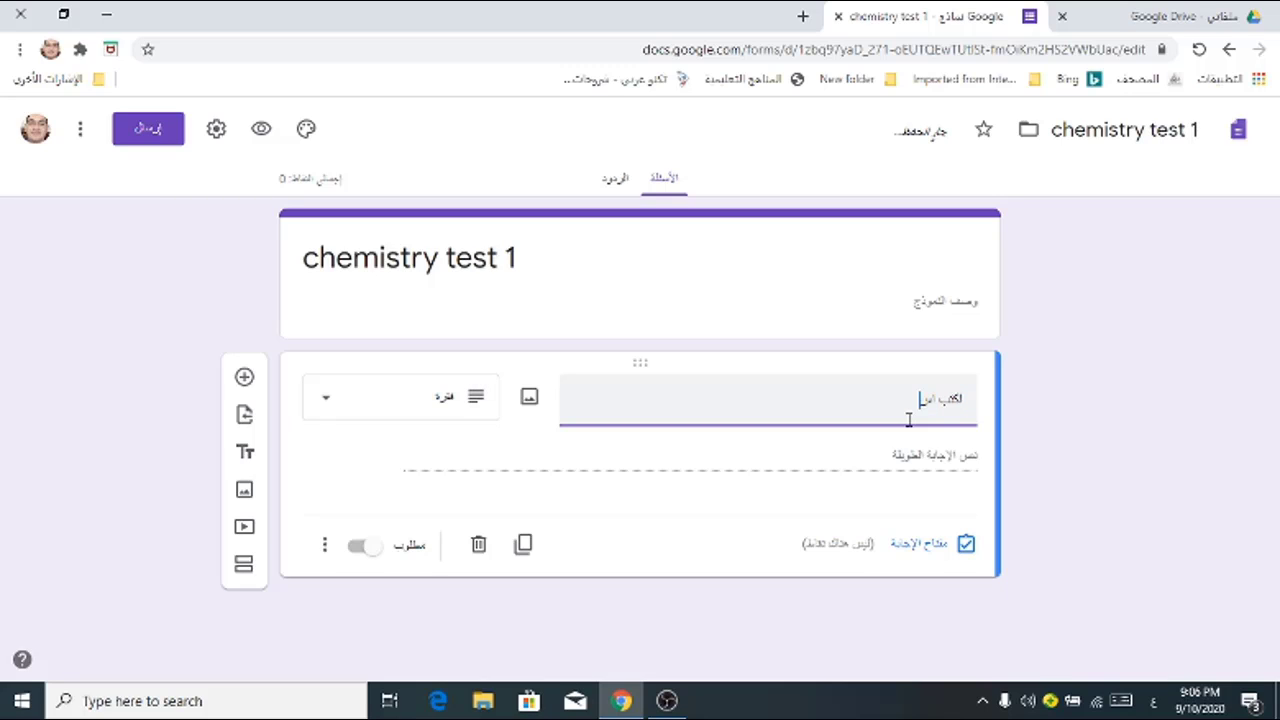
type("مك:")
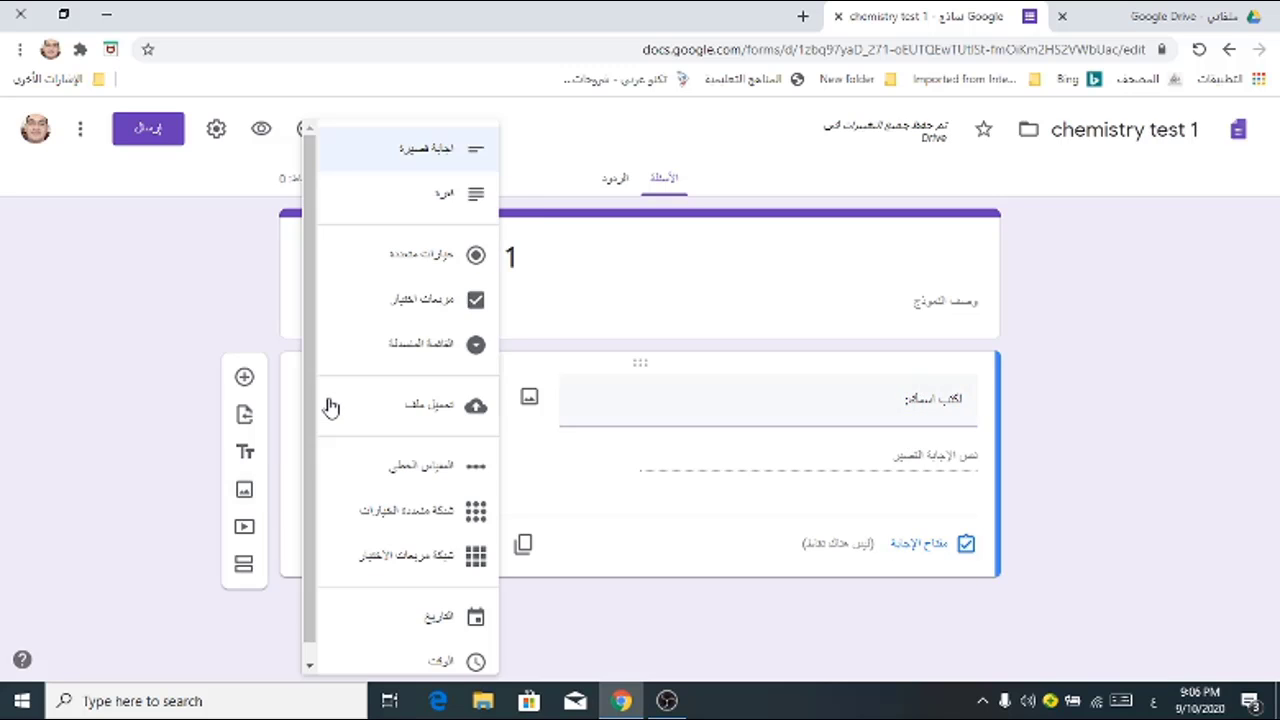
left_click(330, 411)
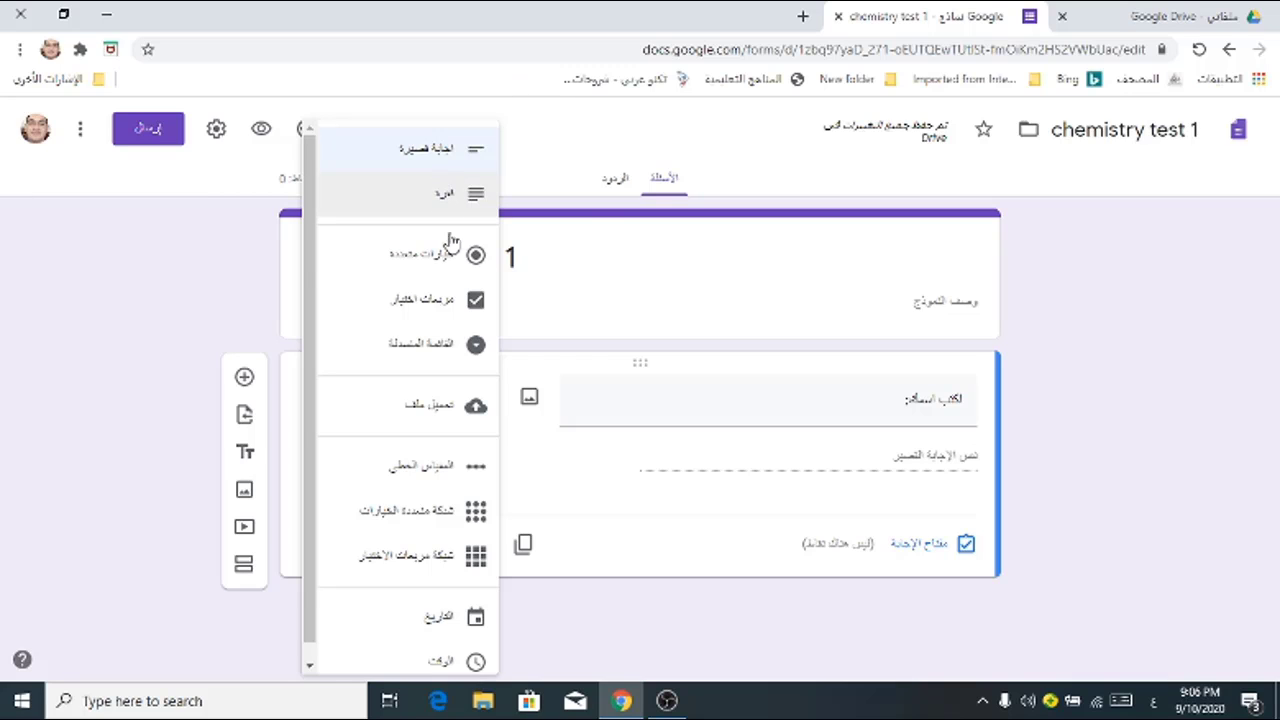
left_click(424, 160)
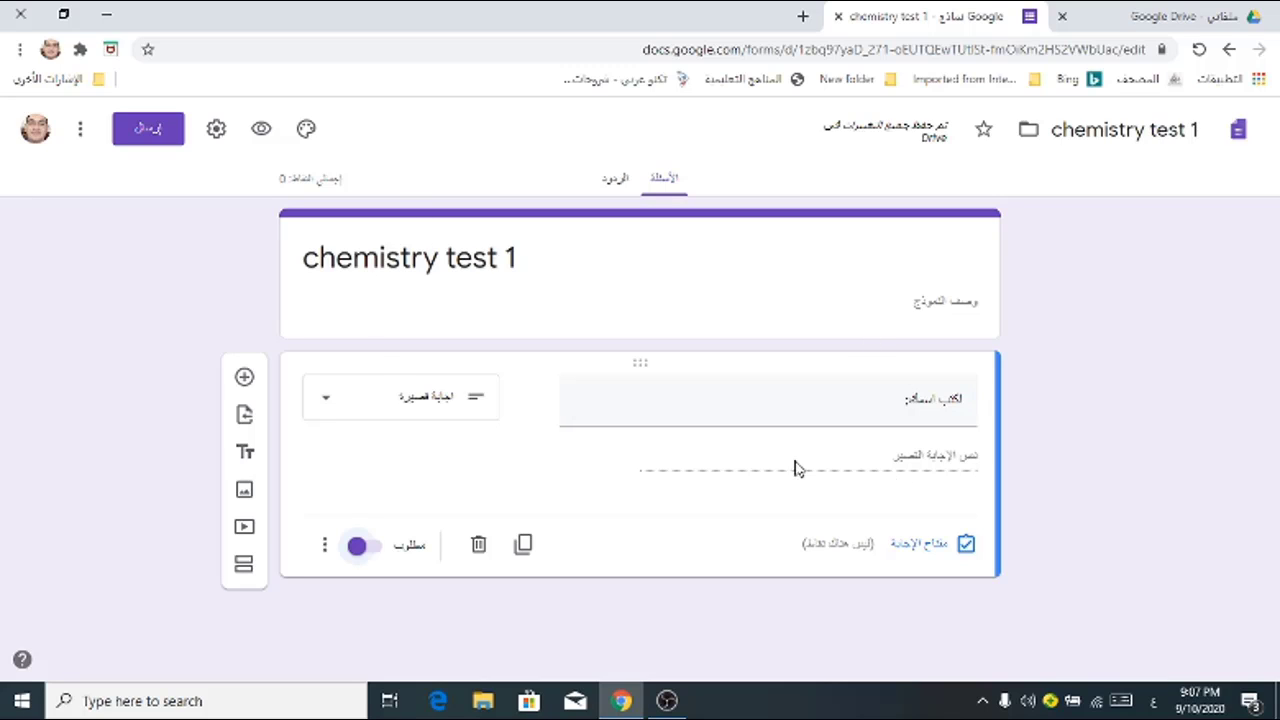
Step: Mark the name question as required
left_click(357, 549)
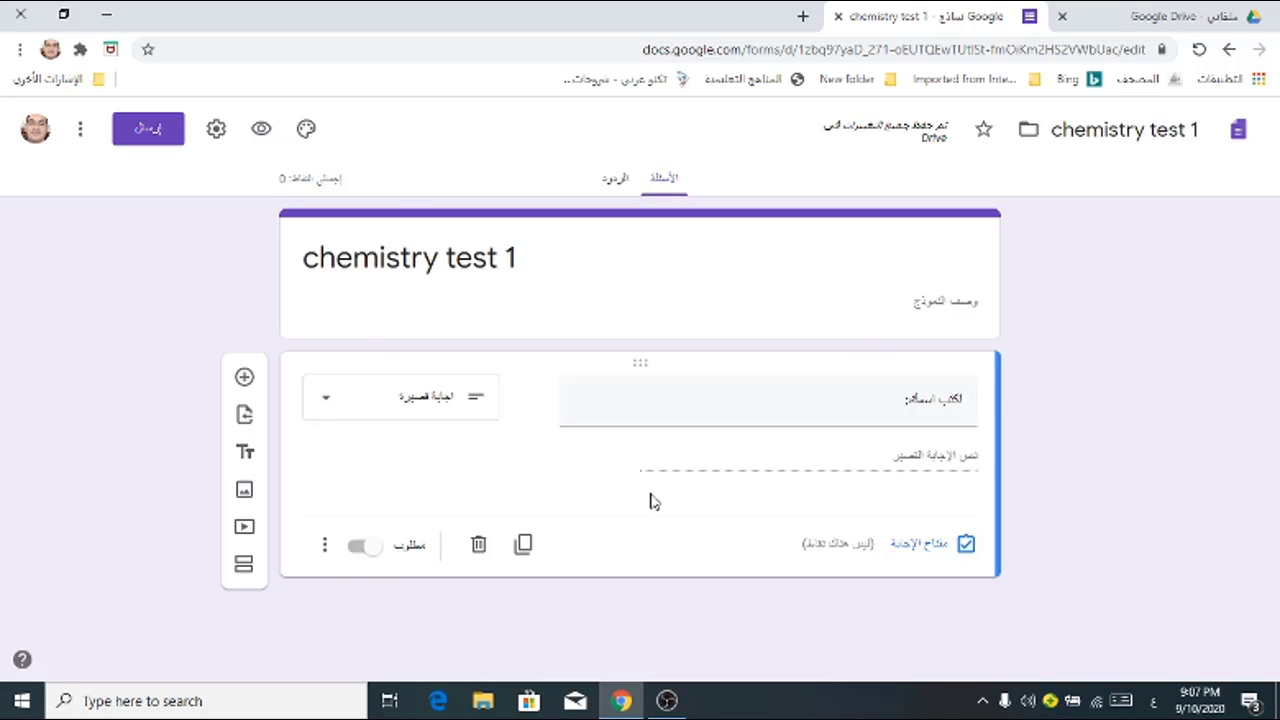
left_click(362, 553)
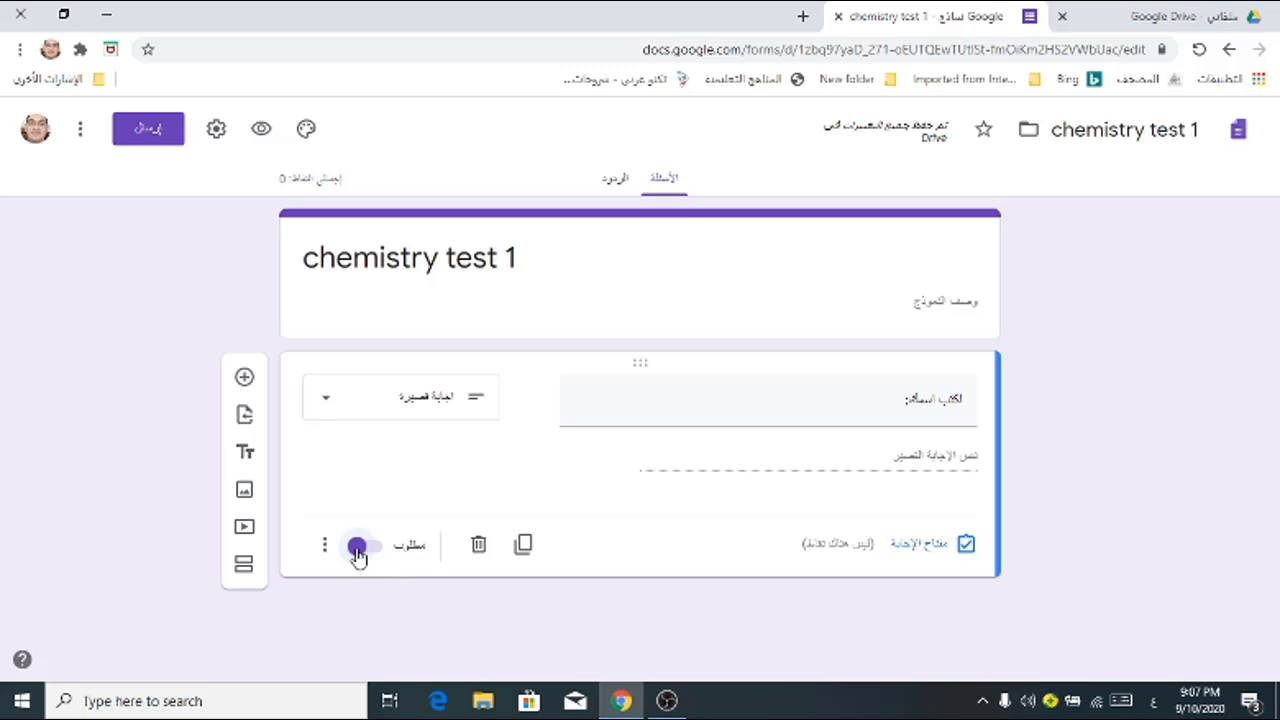
left_click(358, 550)
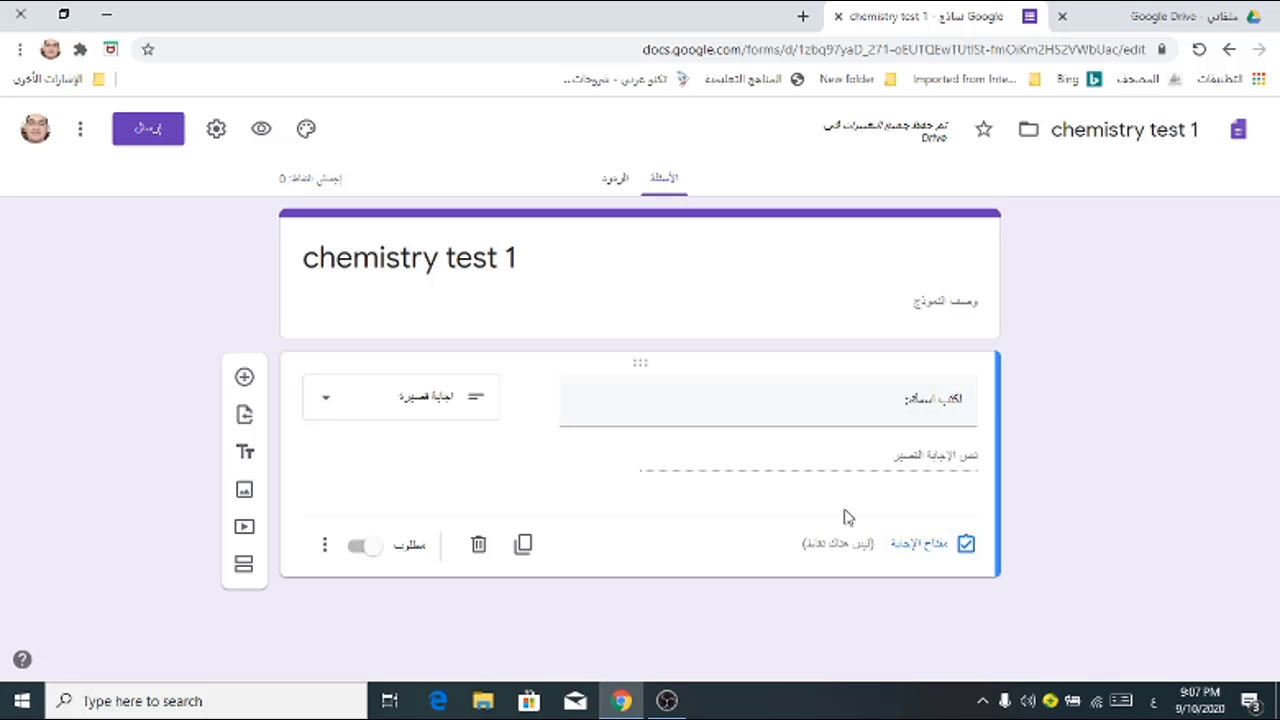
key("space")
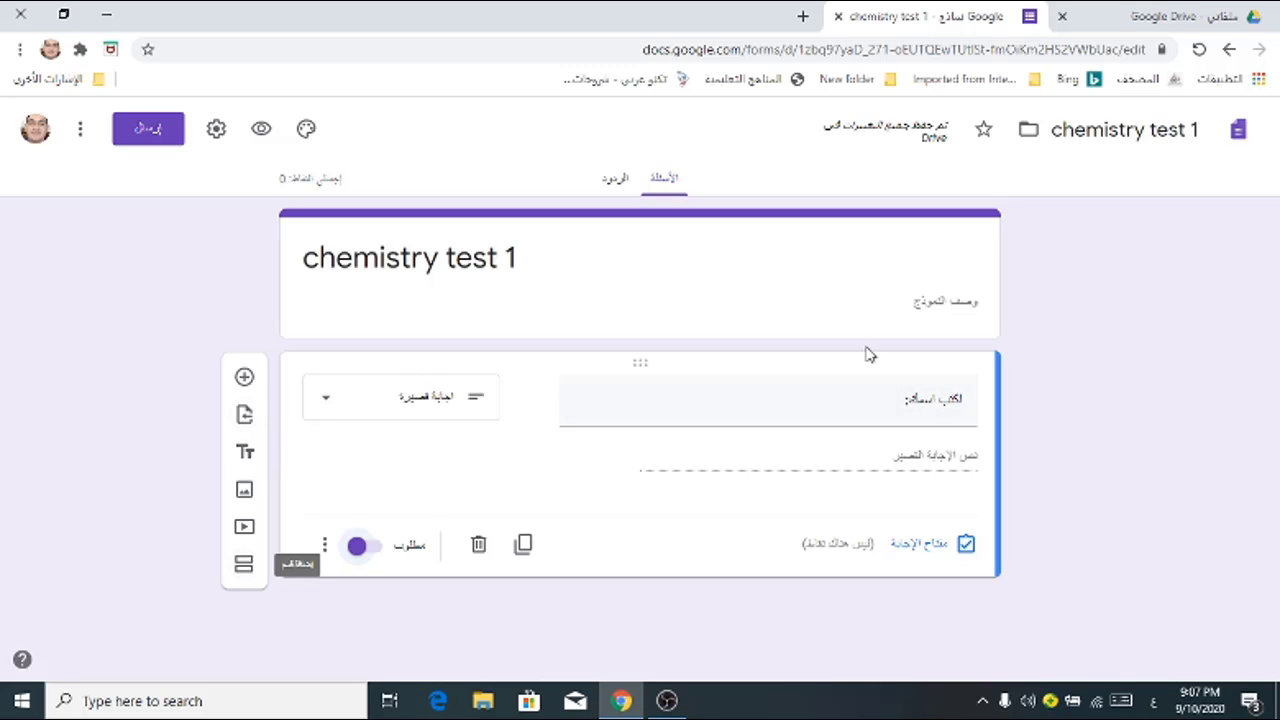
Step: Add a second section and set section 1 to continue to section 2
left_click(244, 566)
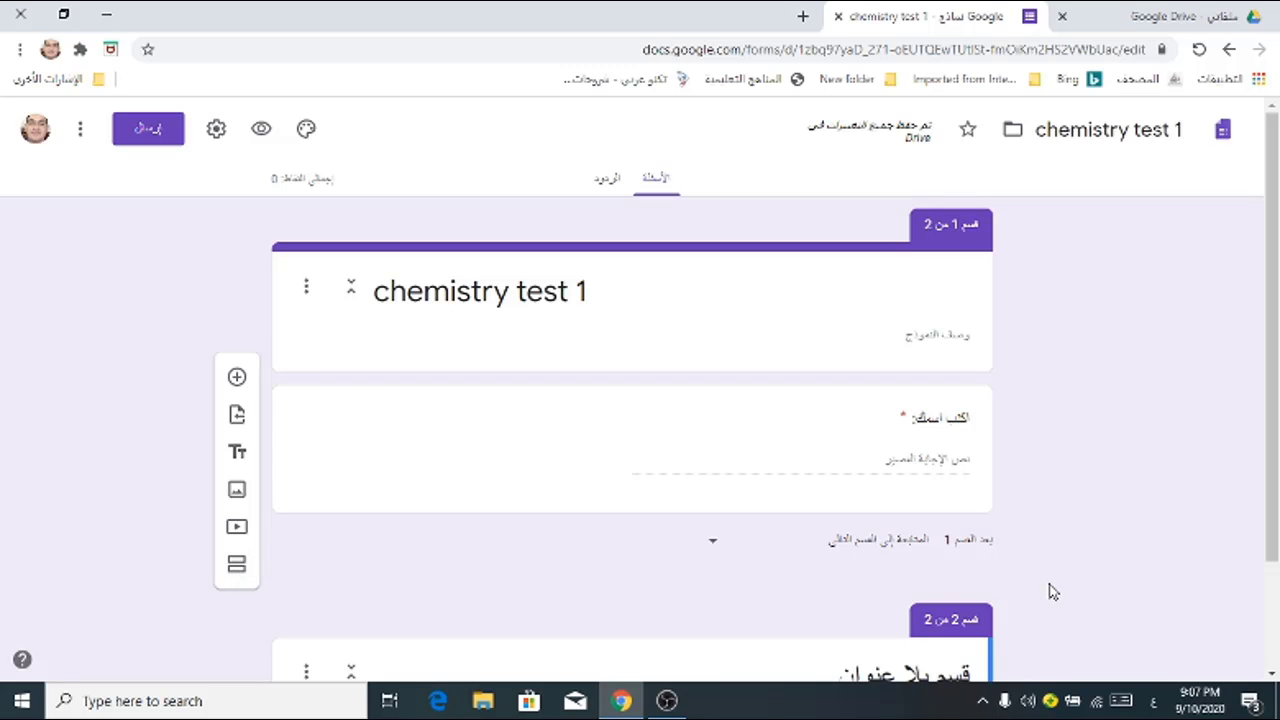
scroll(1070, 481, "down", 1)
scroll(980, 249, "up", 1)
left_click(716, 551)
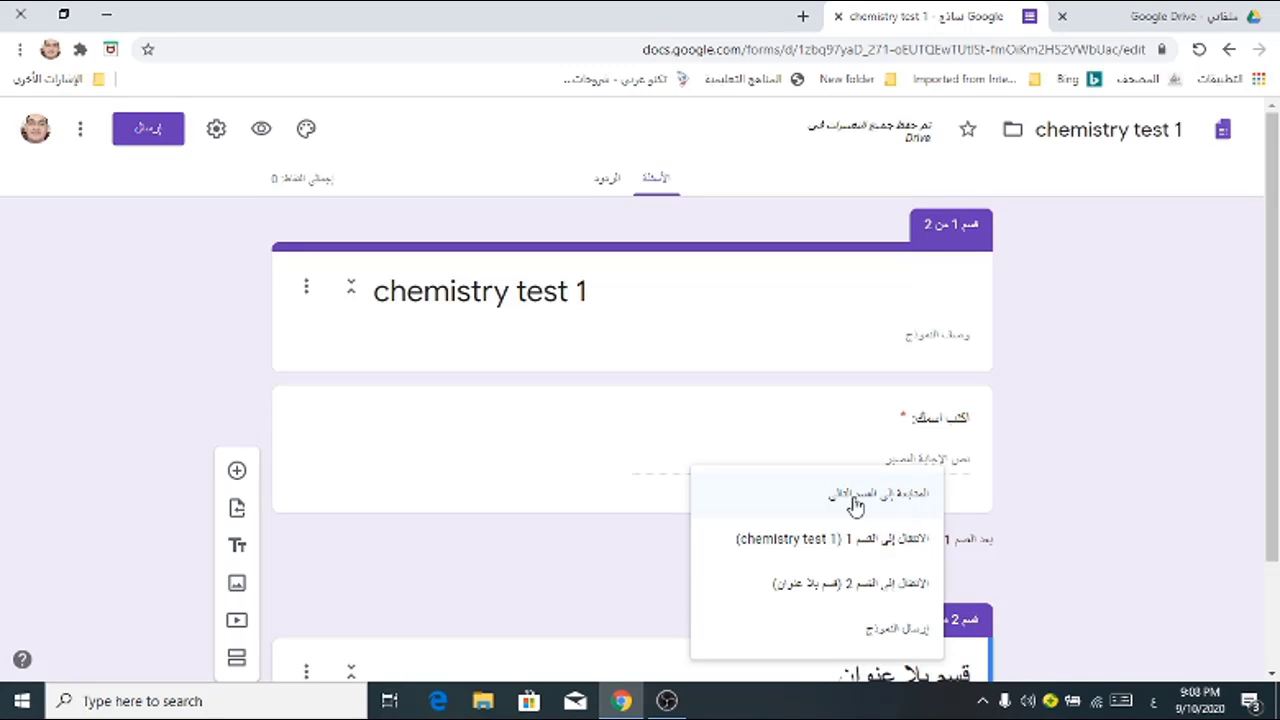
left_click(884, 594)
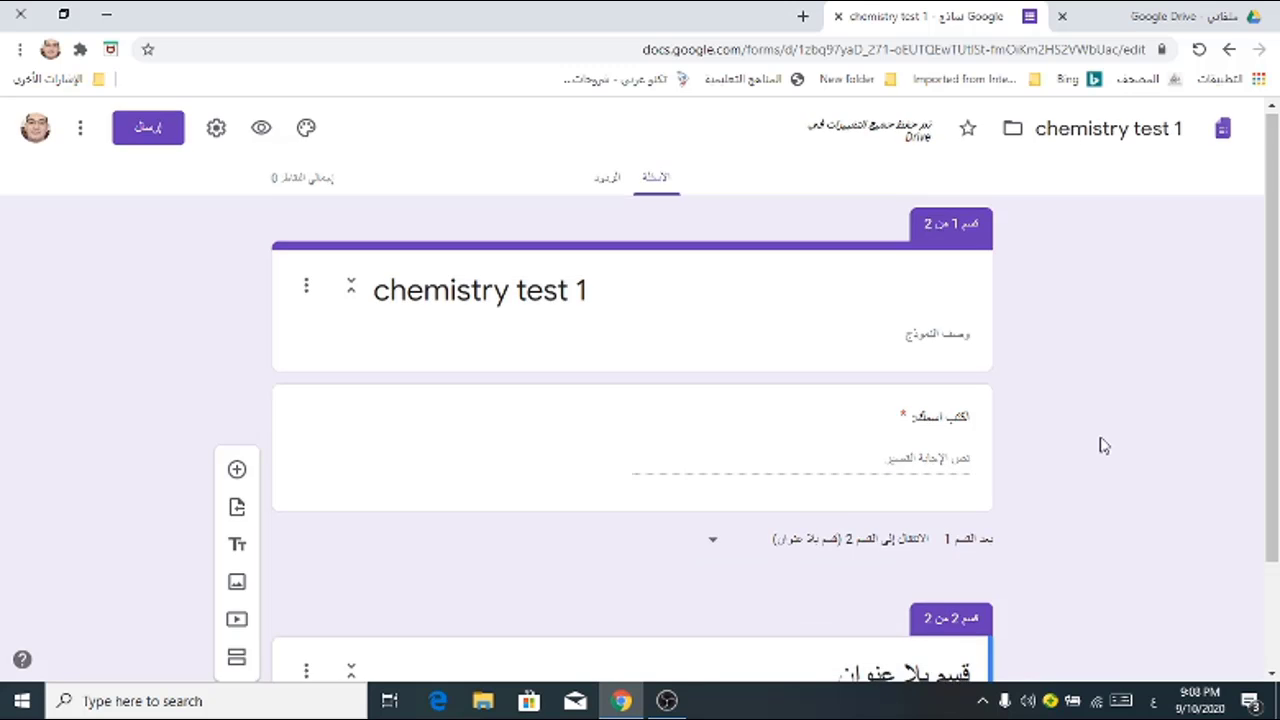
scroll(1104, 446, "down", 2)
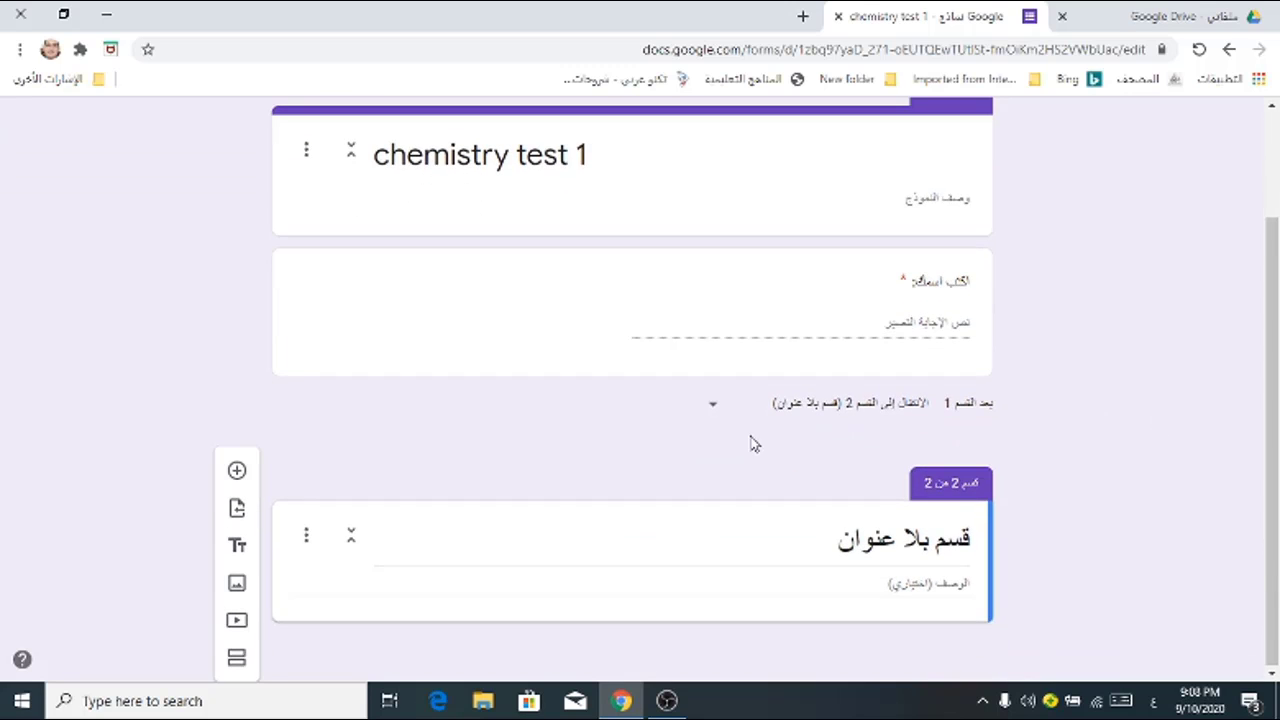
Step: Replace the section 2 heading with 'Choose the correct answers' in English
type("ه")
triple_click(905, 540)
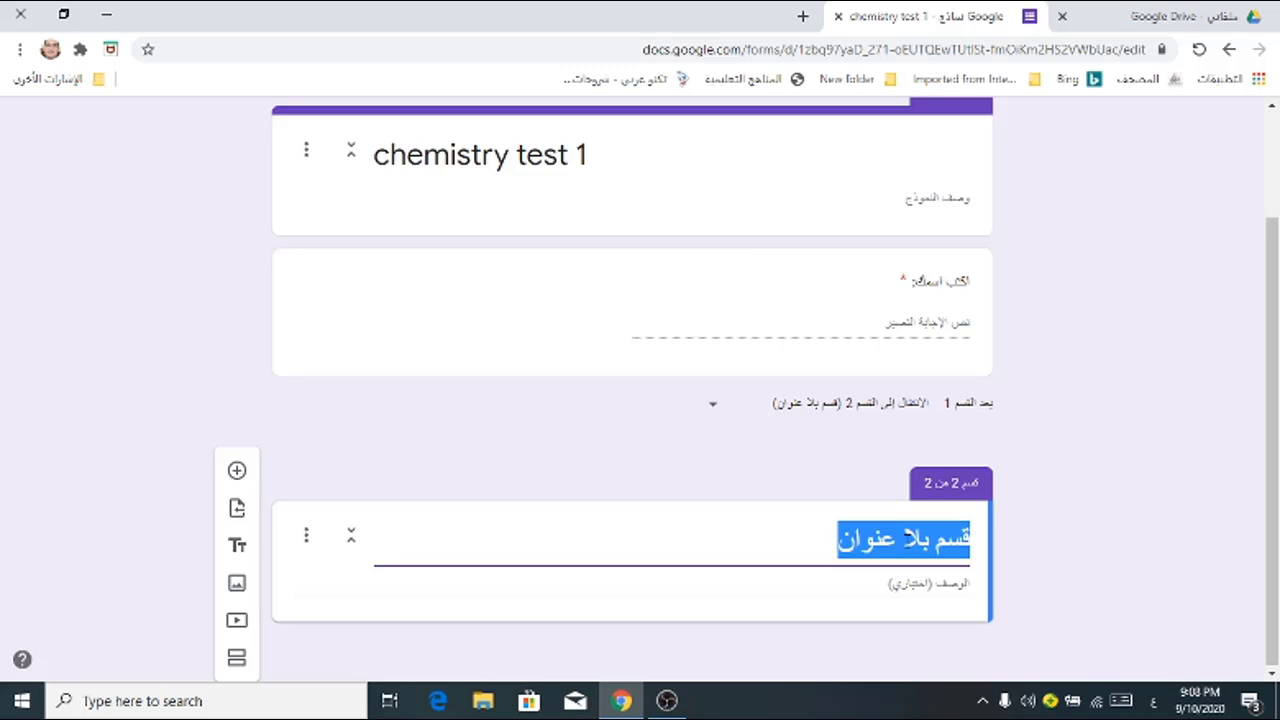
key("BackSpace")
key("alt+shift")
type("Choose the correct answers")
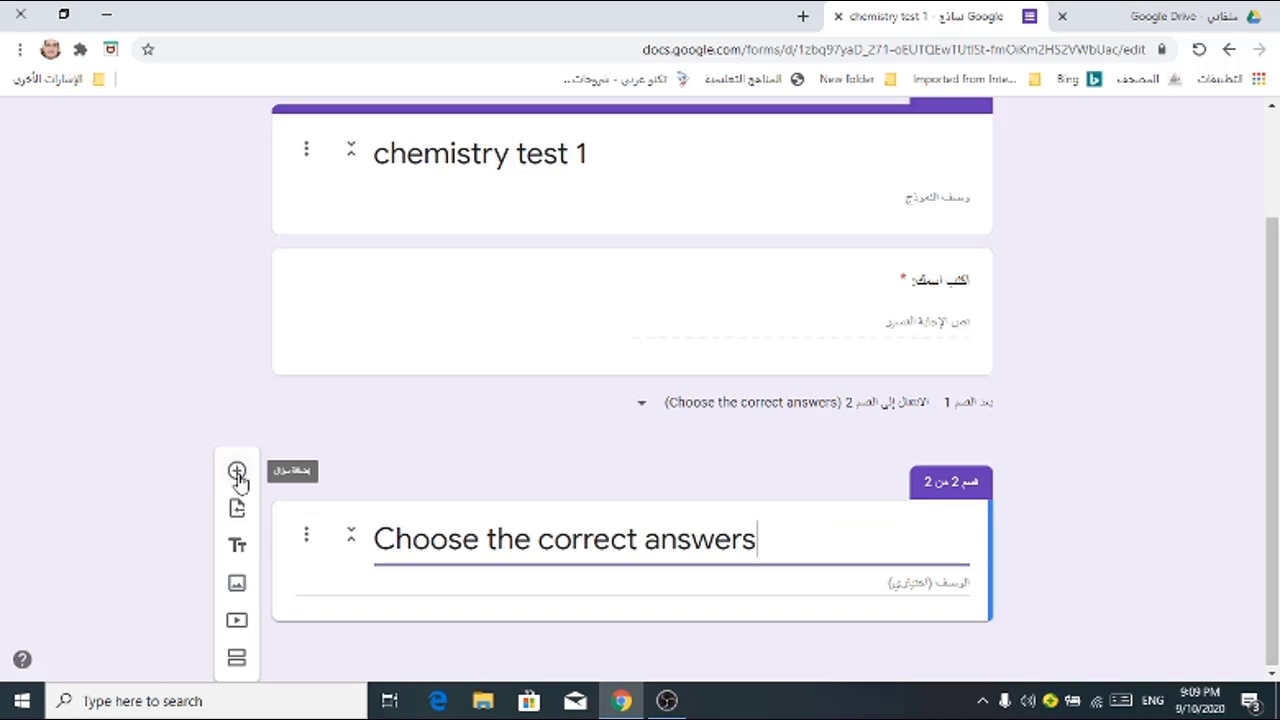
Step: Add a section 2 multiple-choice question titled '1 mole of ethanol (C2H5OH) contains ---------'
left_click(236, 474)
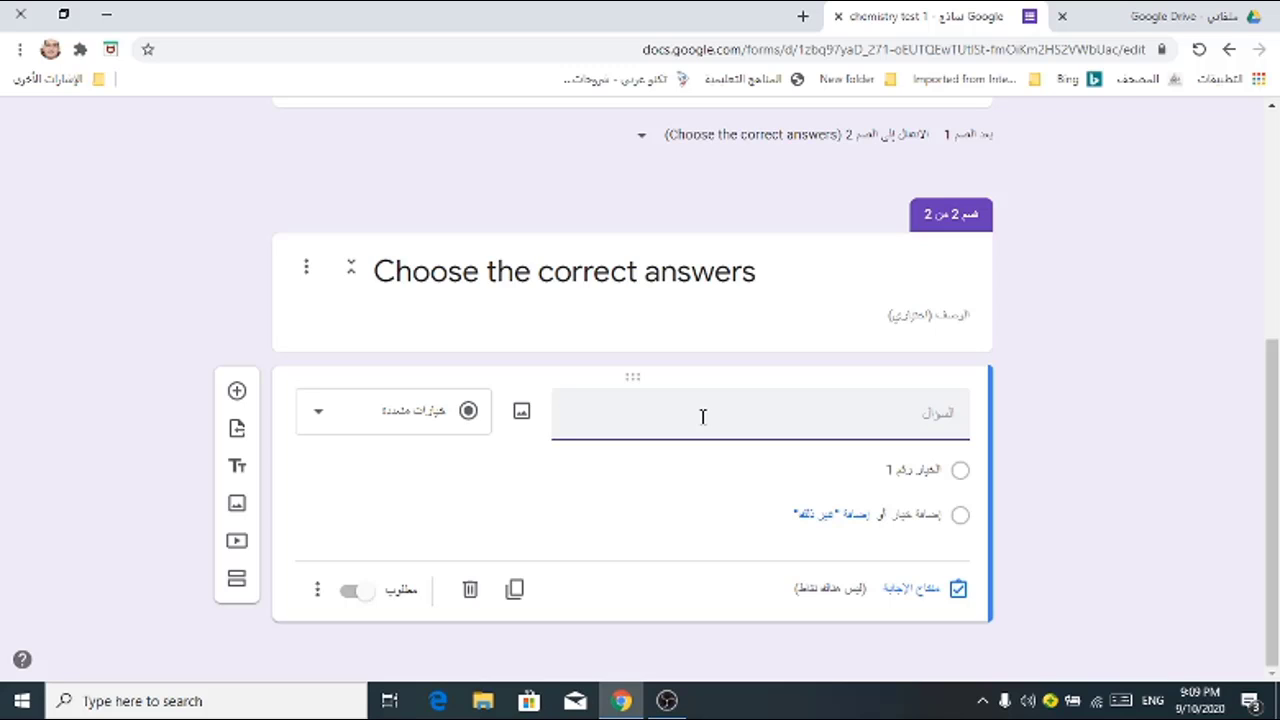
type("1 mole o")
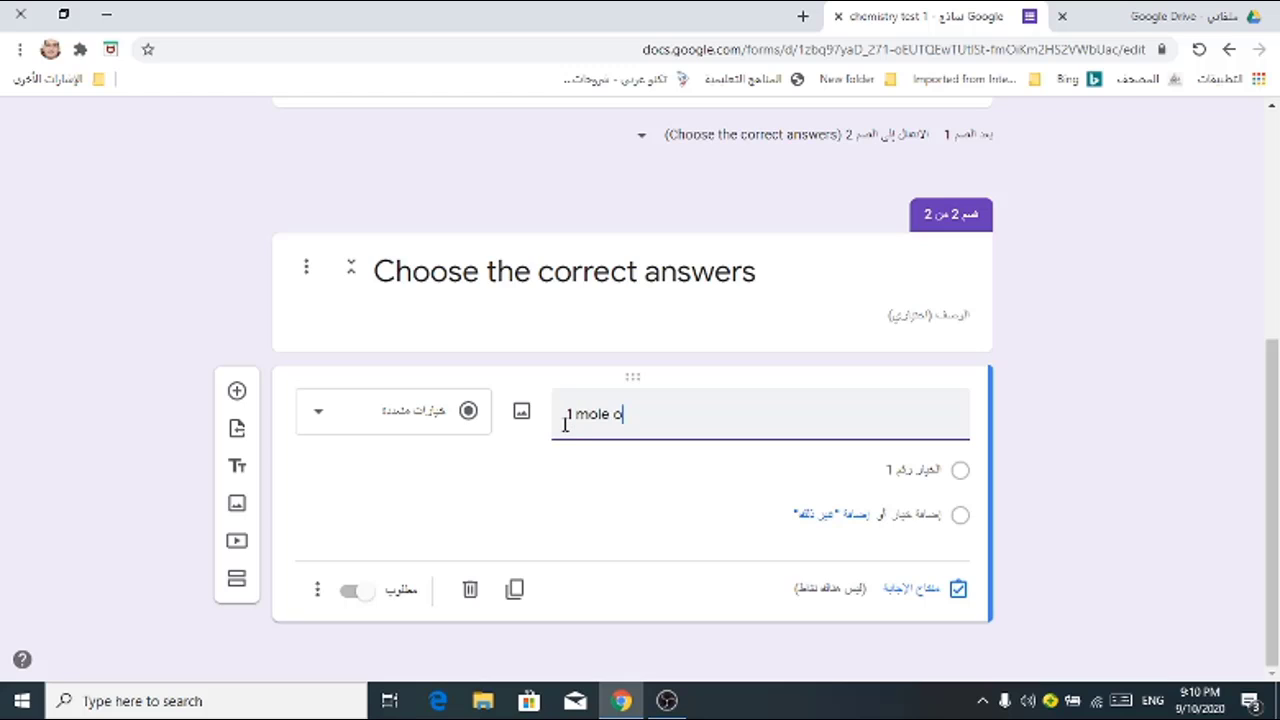
type("f ethanol (C2H")
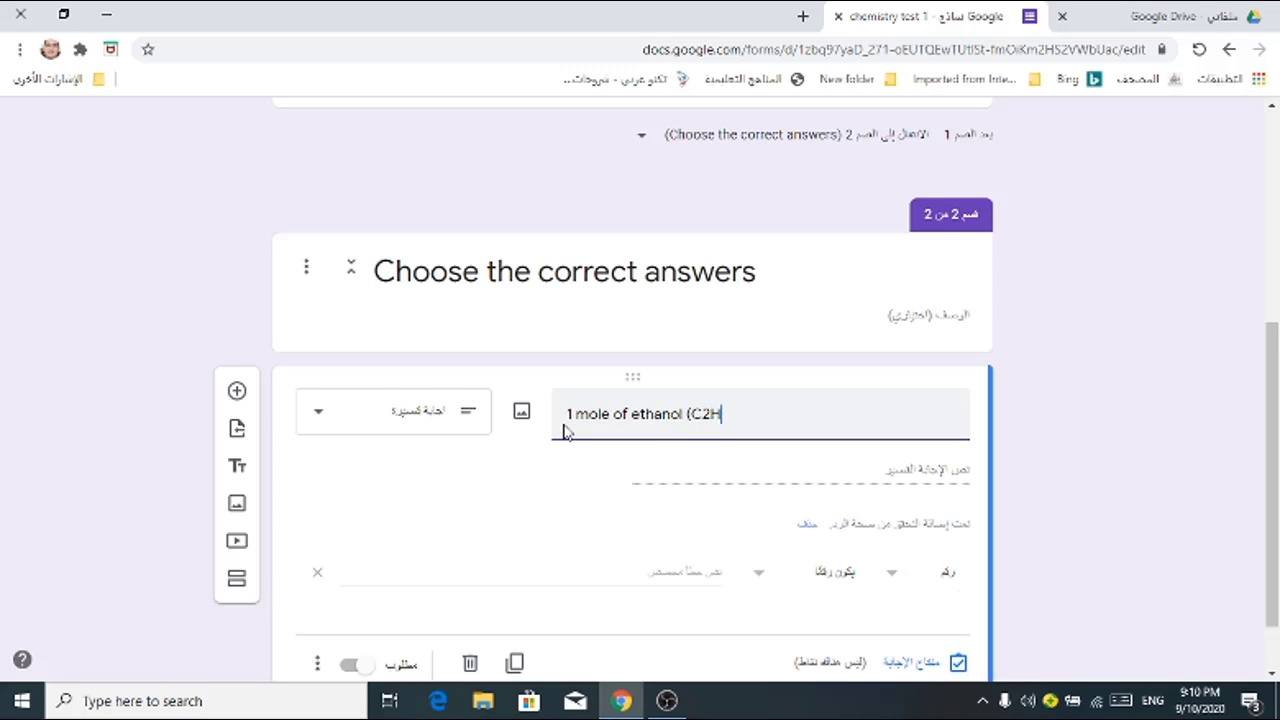
type("5OH) c")
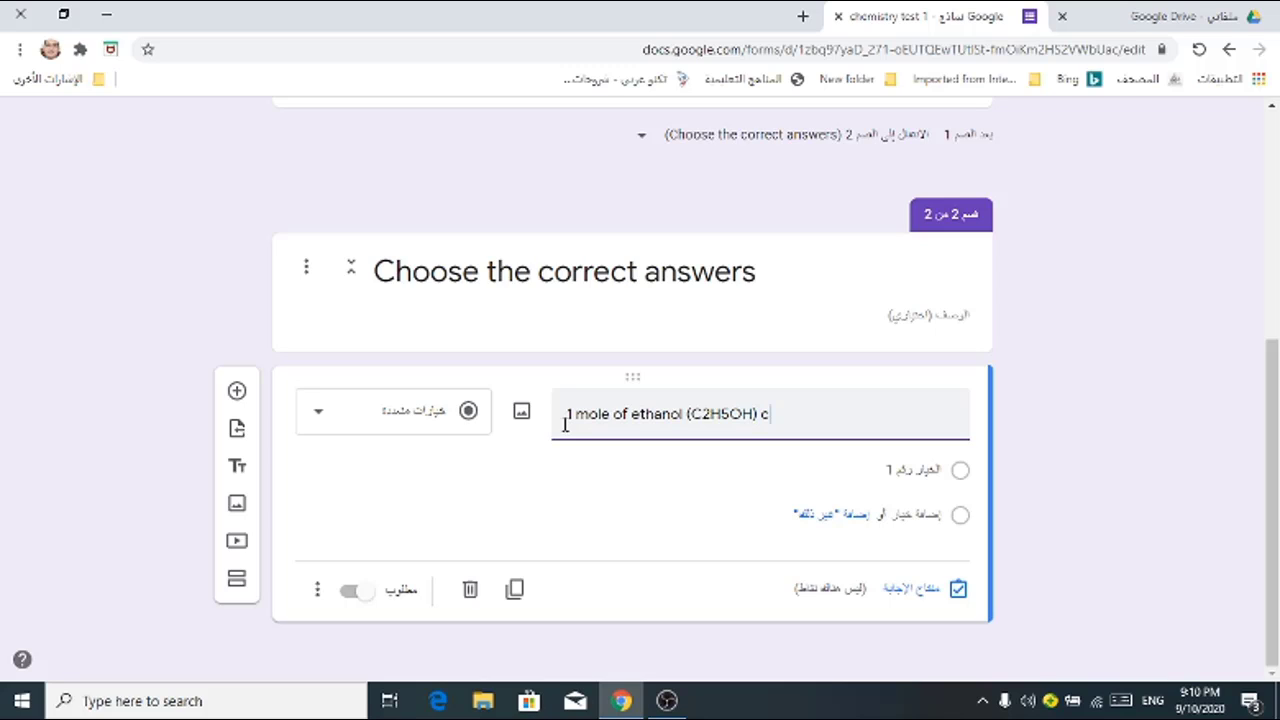
type("ontains ---------")
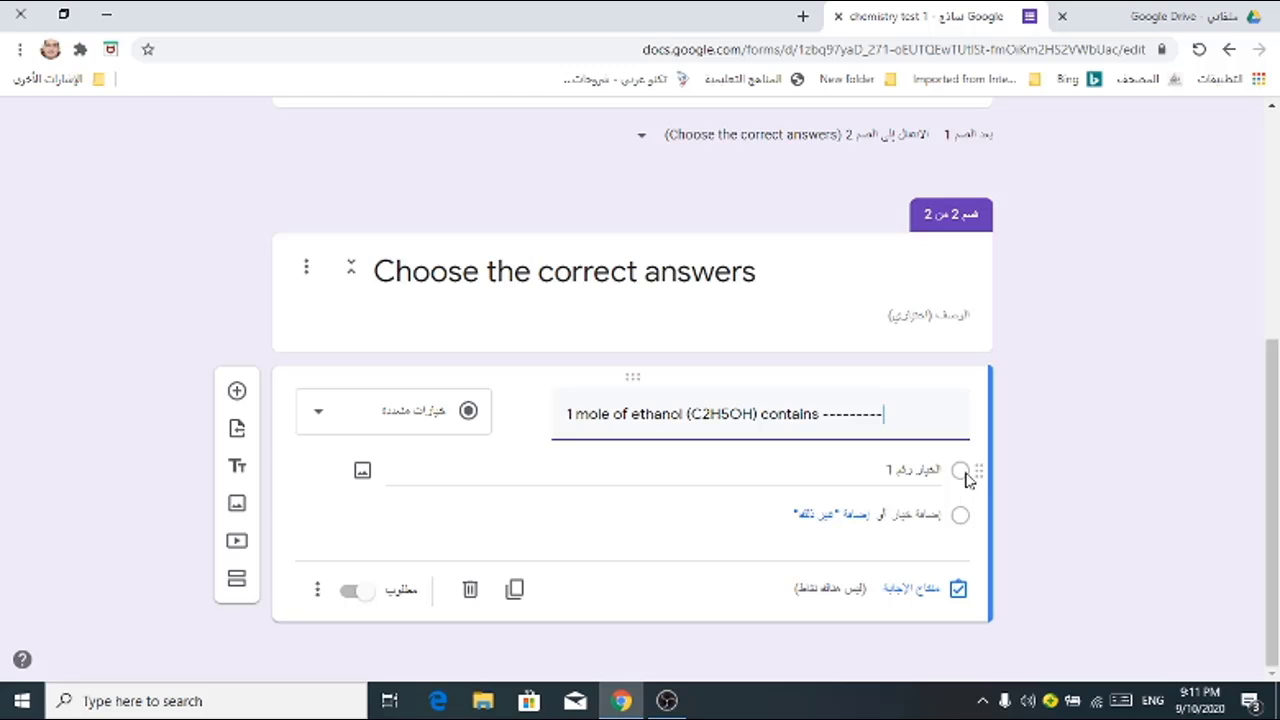
Step: Enter the options '6 moles of hydrogen molecules' and '3 moles of hydrogen molecules'
left_click(914, 472)
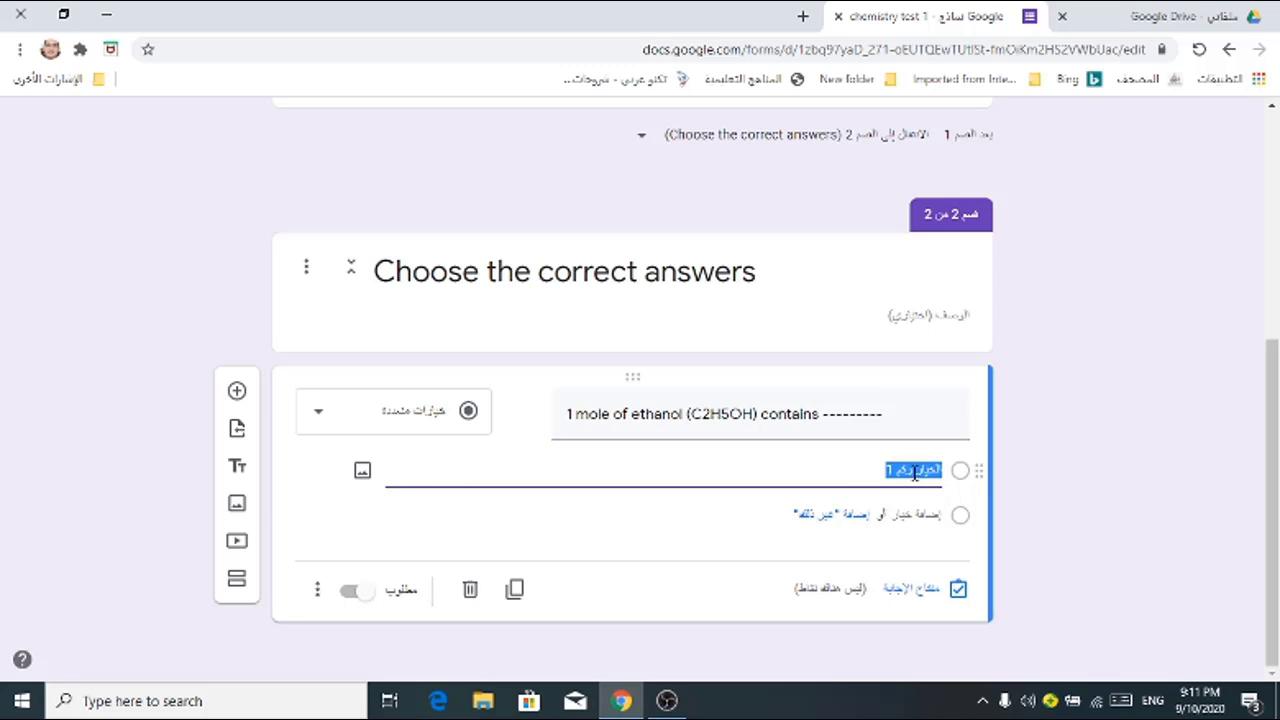
type("6 moles of hydrogen mol")
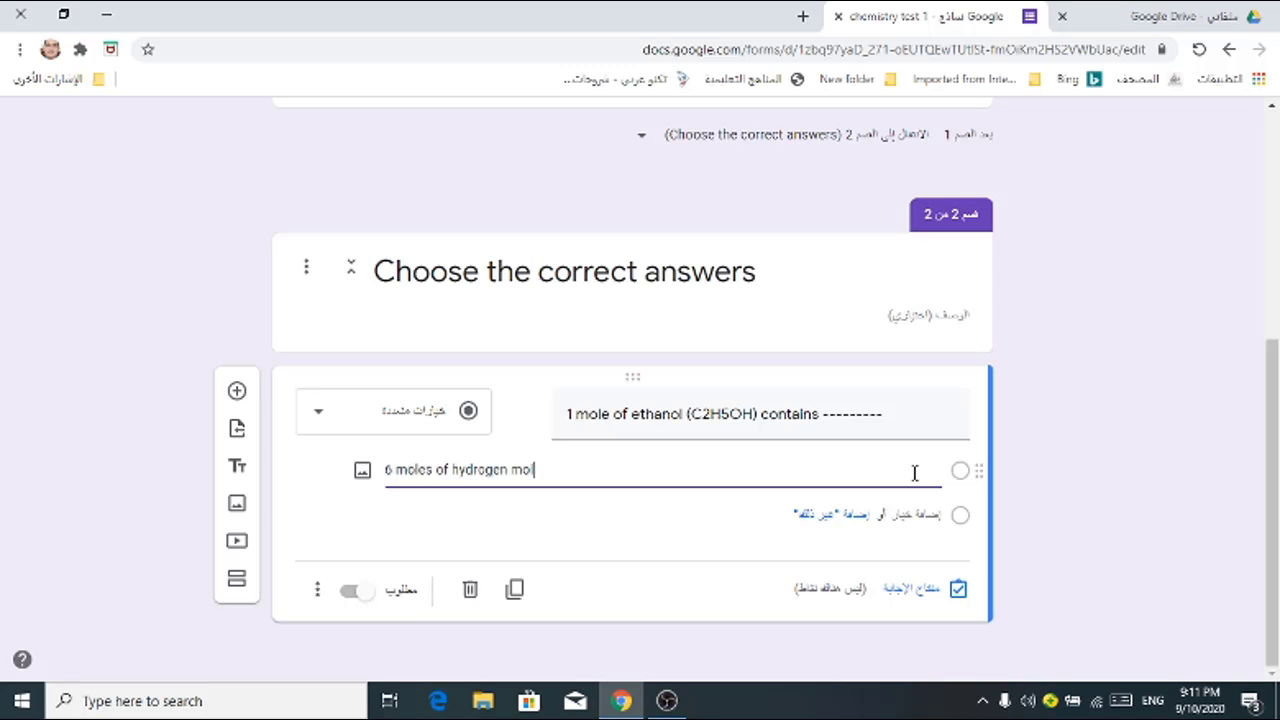
type("ecules")
left_click(800, 515)
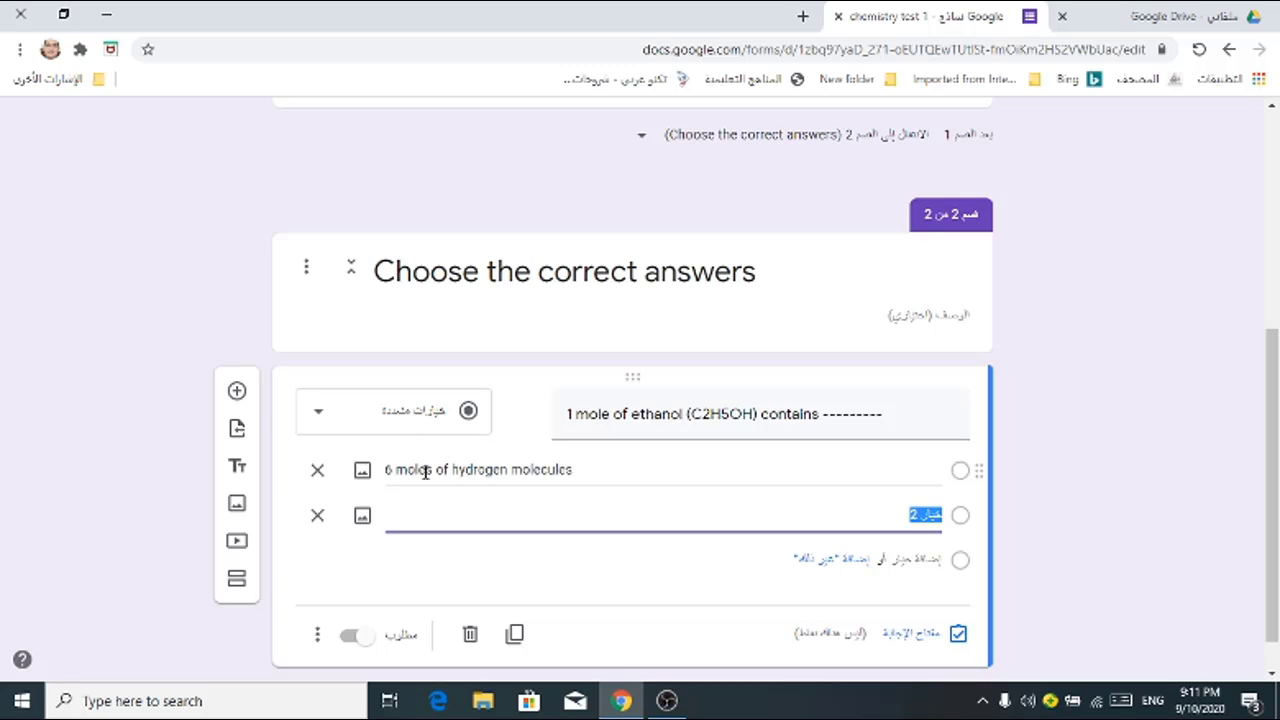
right_click(930, 514)
left_click(714, 311)
key("Home")
key("Delete")
type("3")
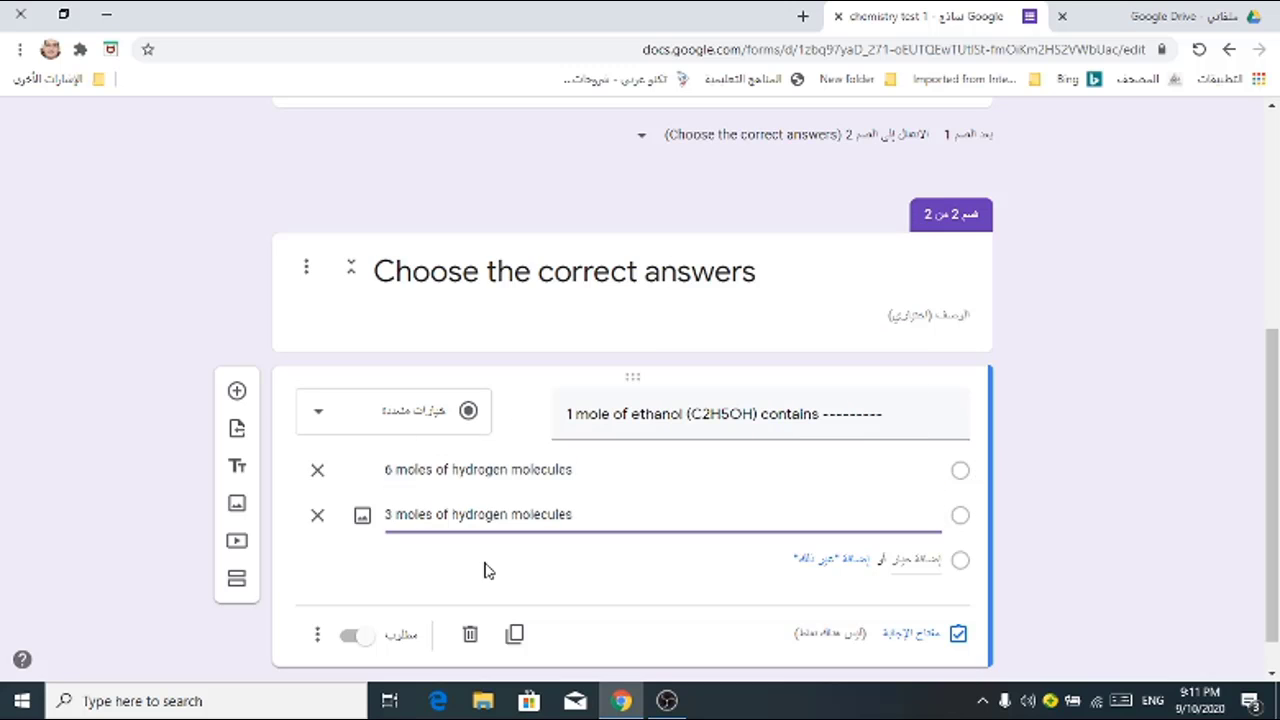
Step: Add the options '1 mole of carbon molecules' and '1 mole of oxygen molecules'
left_click(486, 562)
type("1 mole of carbon molecules")
left_click(663, 608)
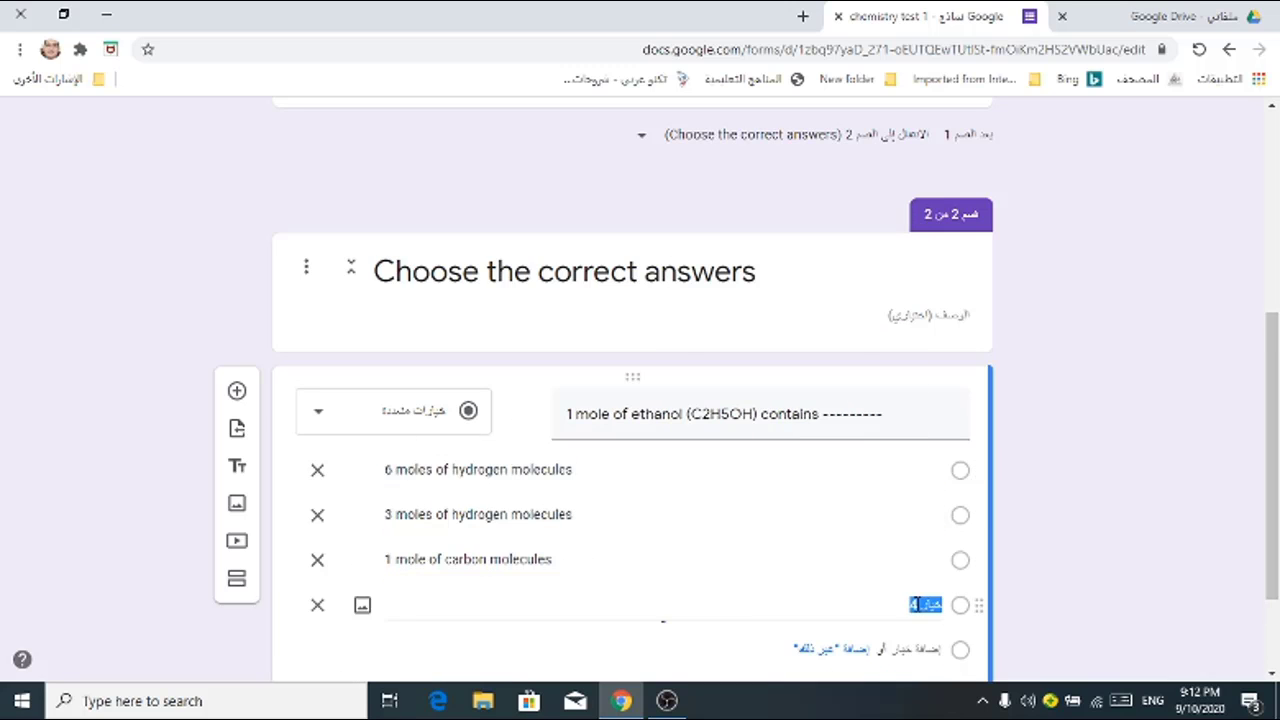
right_click(920, 606)
left_click(863, 400)
key("Home")
key("Delete")
type("1")
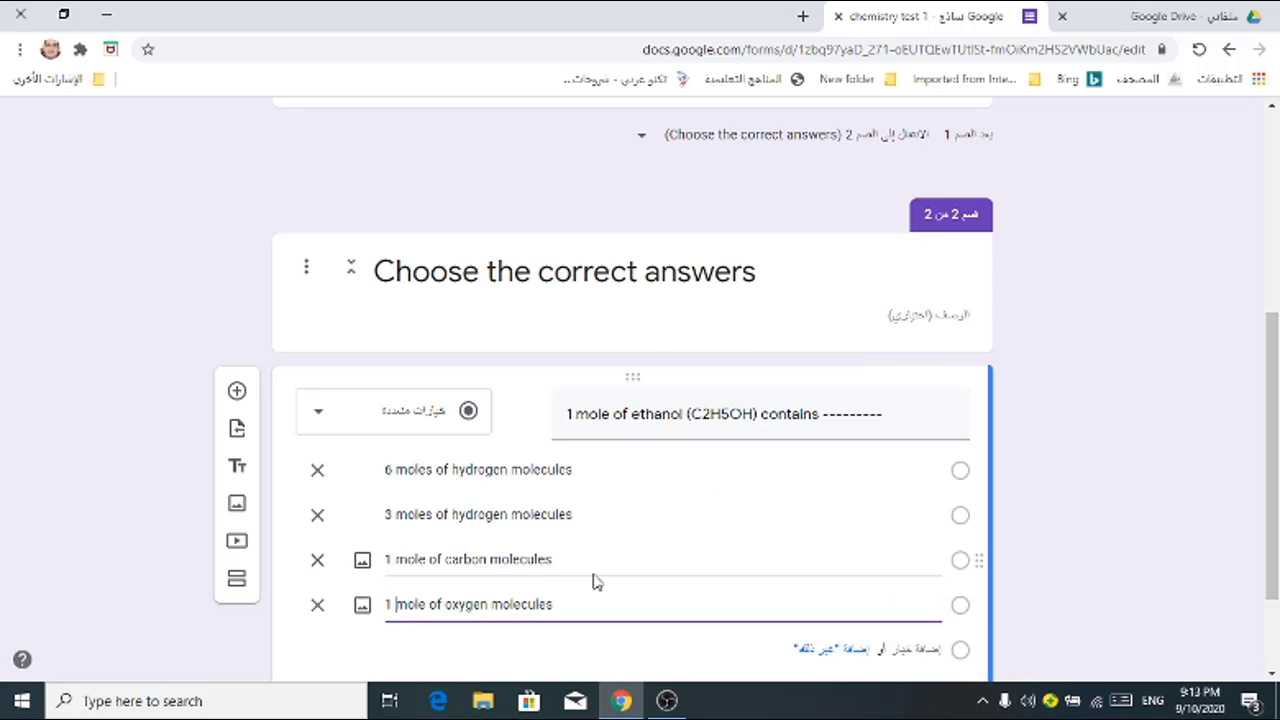
scroll(476, 545, "down", 2)
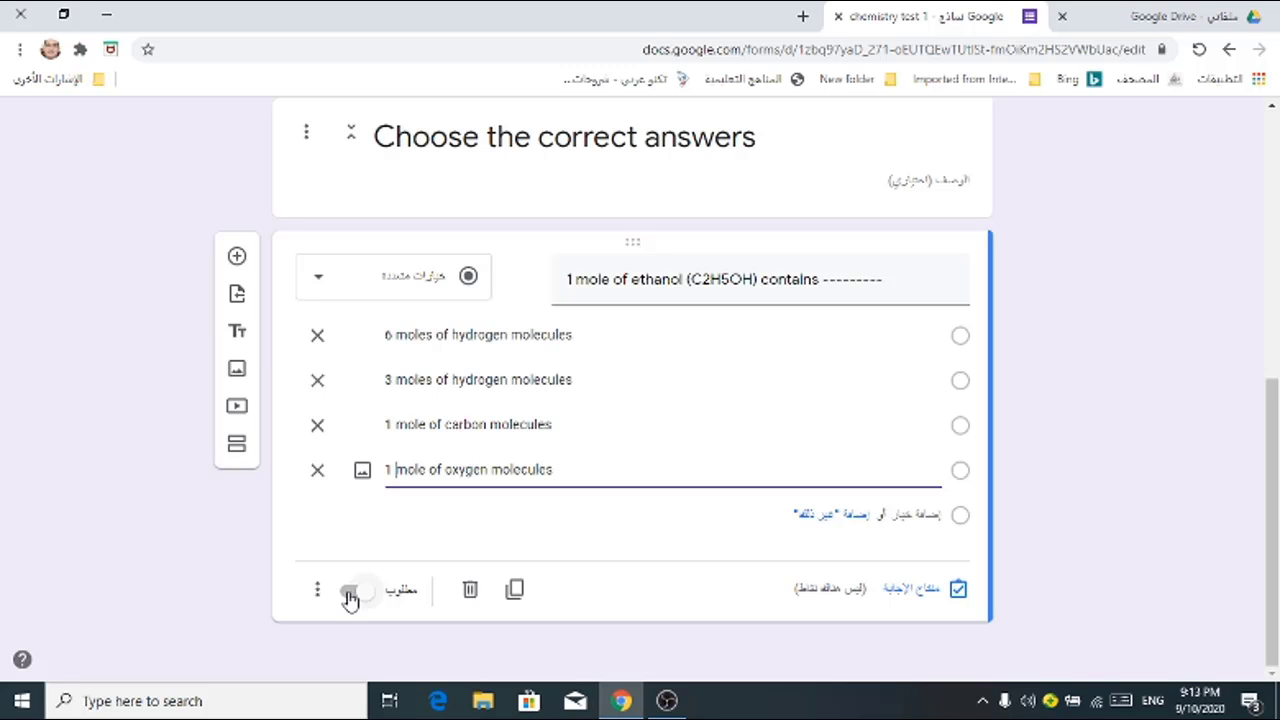
Step: Make the ethanol question required and shuffle its answer option order
left_click(350, 596)
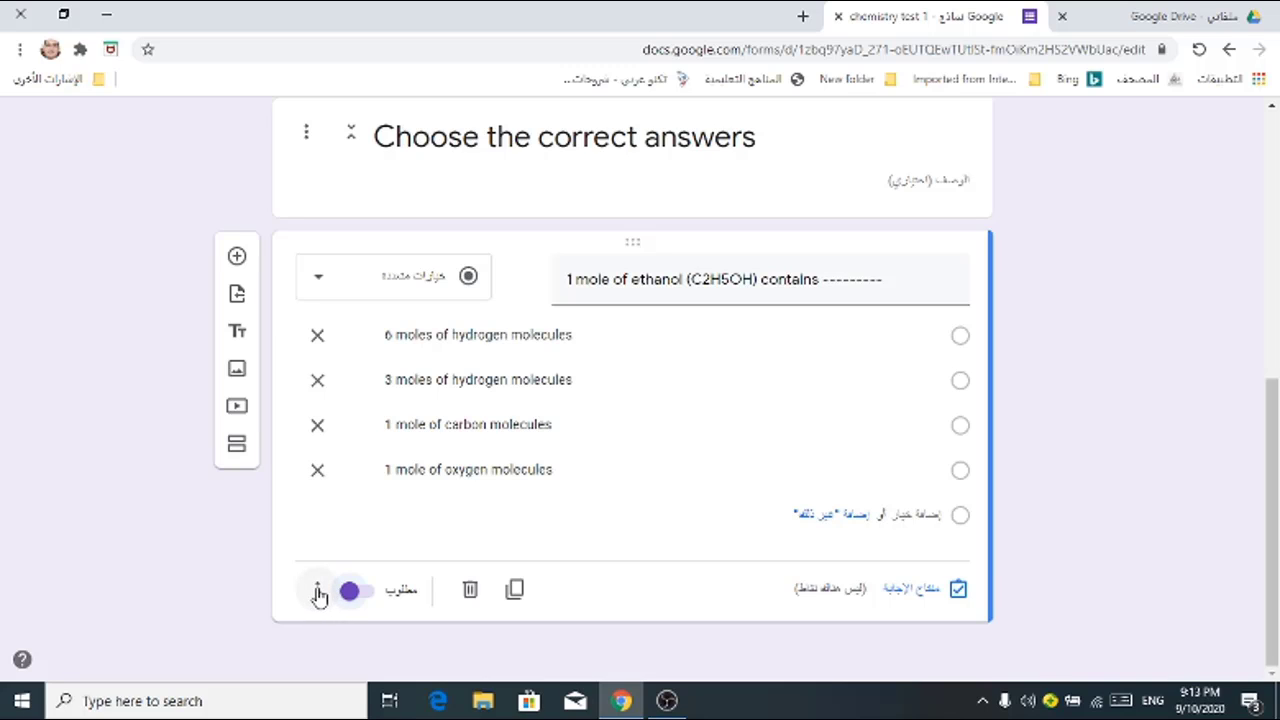
left_click(318, 594)
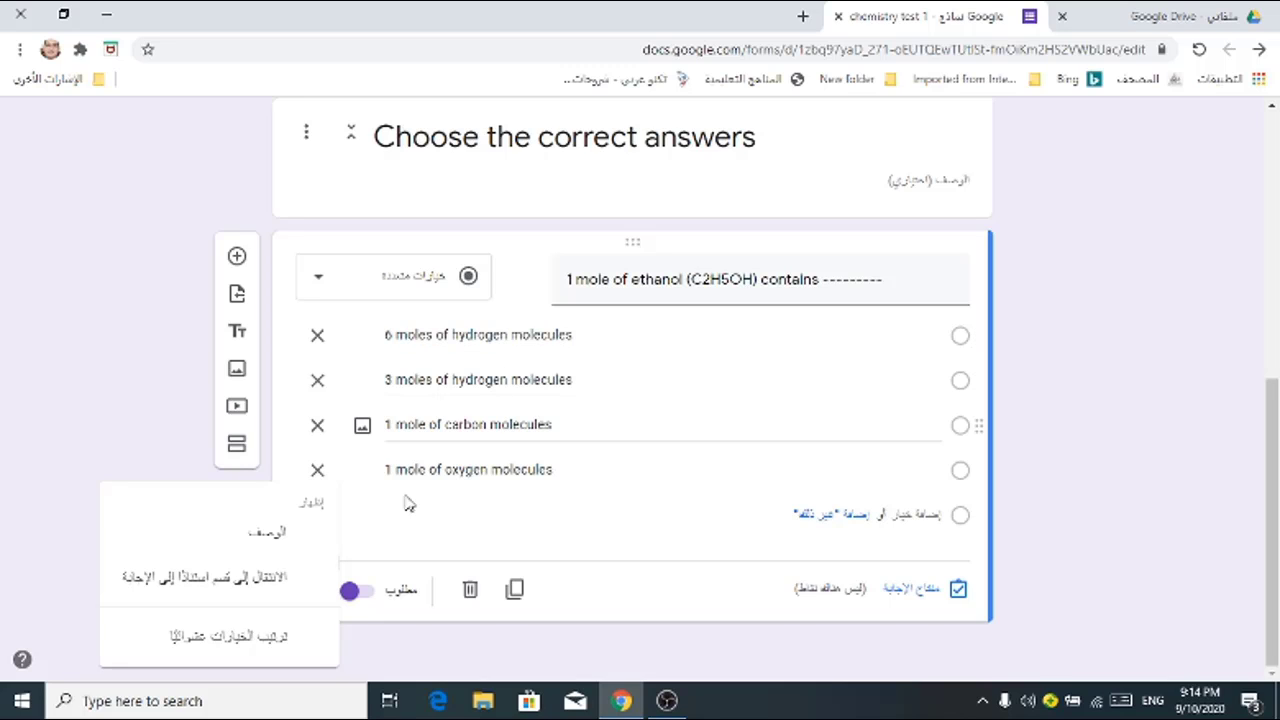
left_click(264, 648)
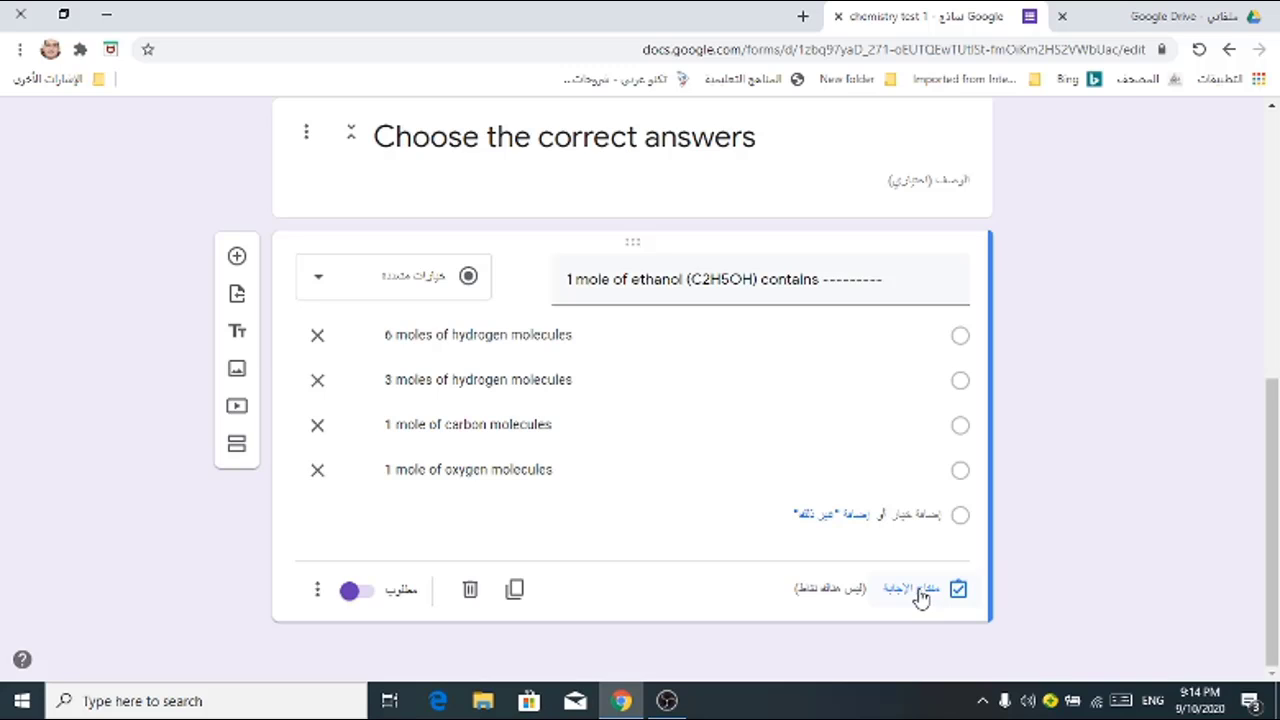
Step: In the answer key, set the ethanol question's value to 2 points
left_click(912, 589)
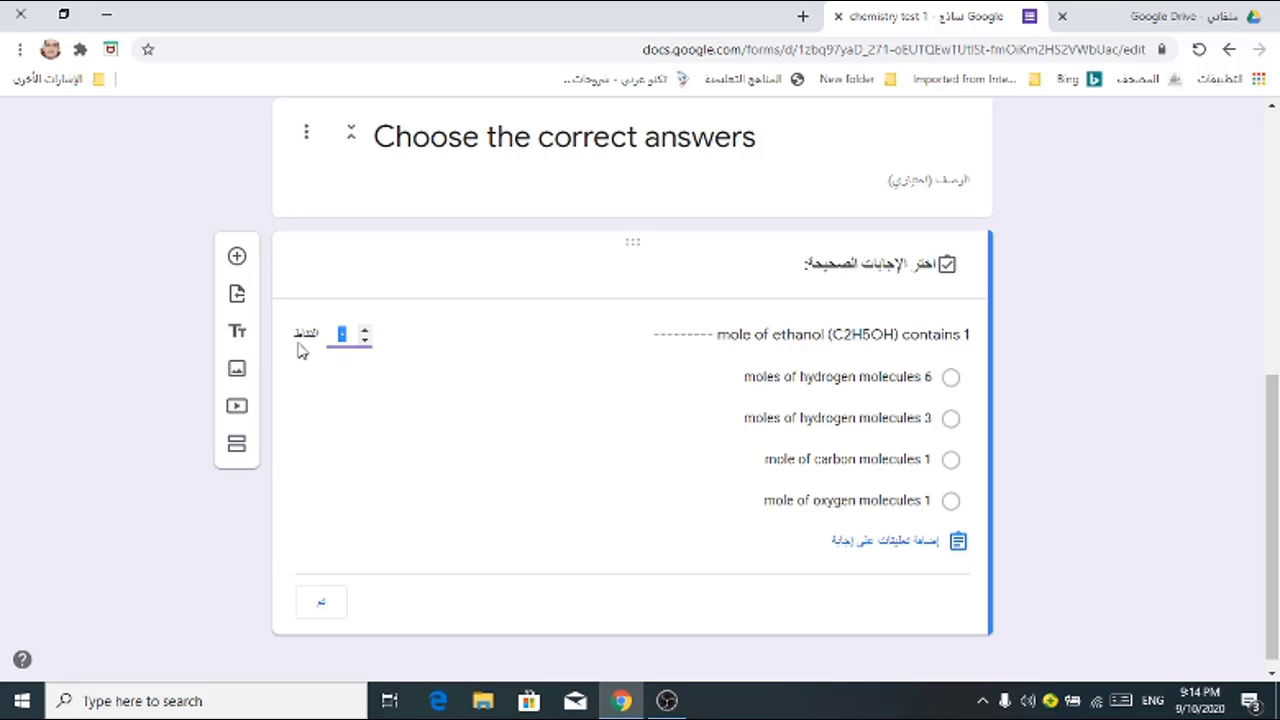
left_click(367, 333)
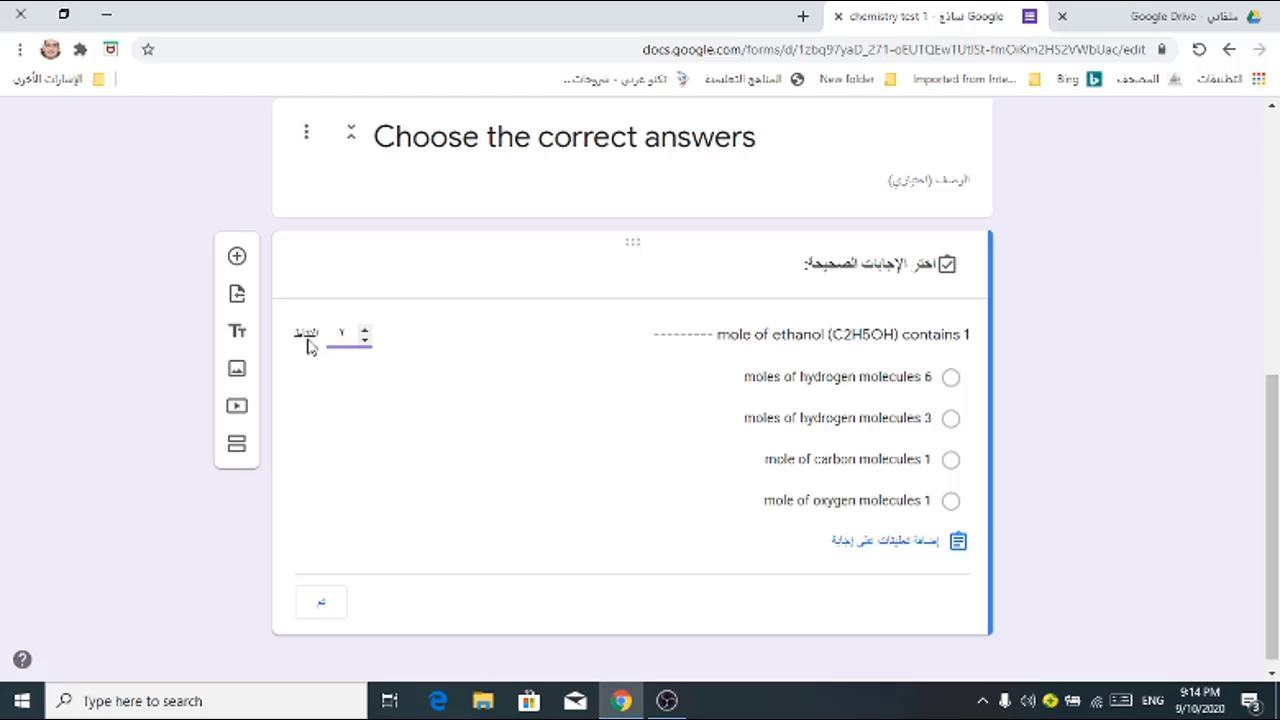
left_click(366, 340)
left_click(367, 333)
left_click(366, 333)
Step: Mark '3 moles of hydrogen molecules' as the only correct answer
left_click(950, 418)
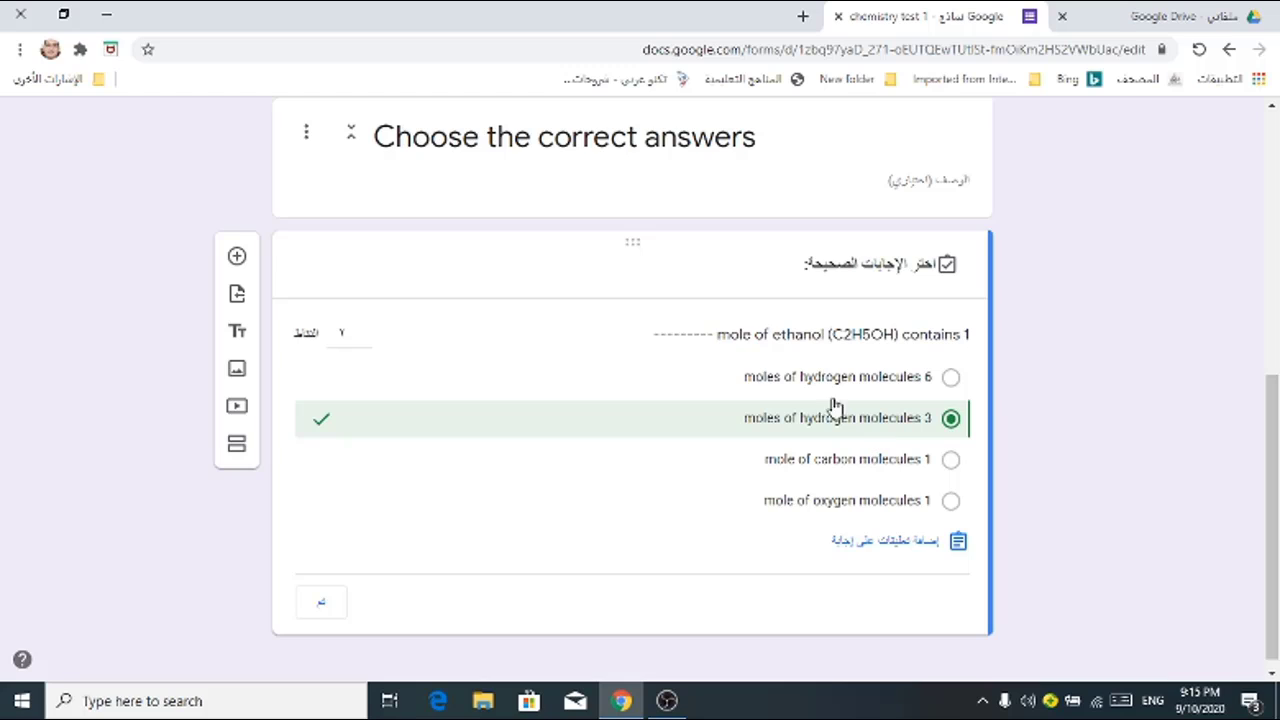
left_click(951, 461)
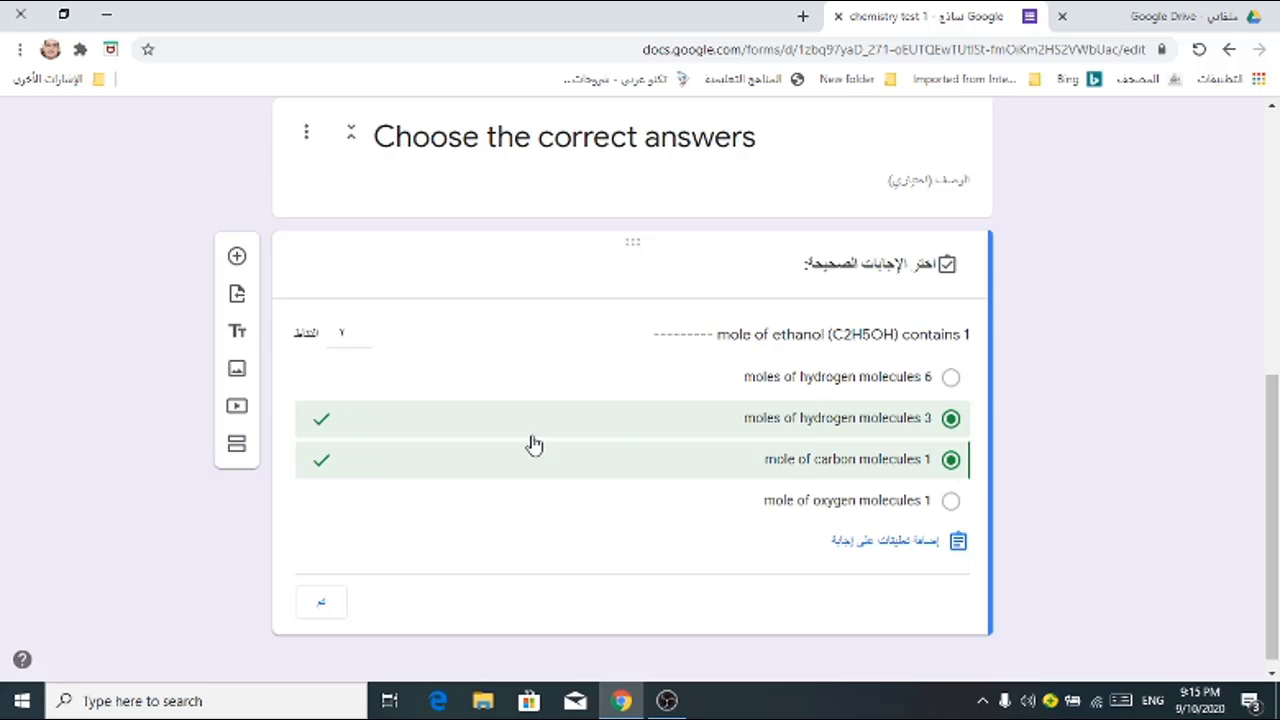
left_click(951, 461)
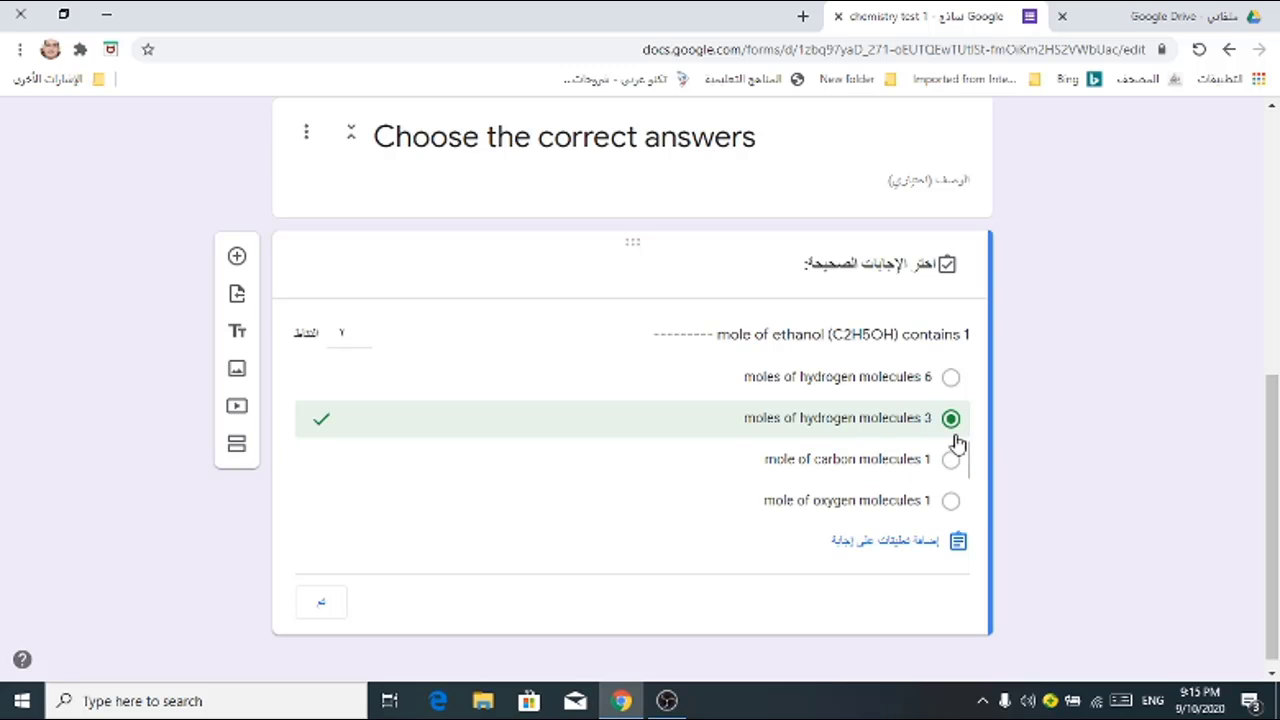
right_click(872, 426)
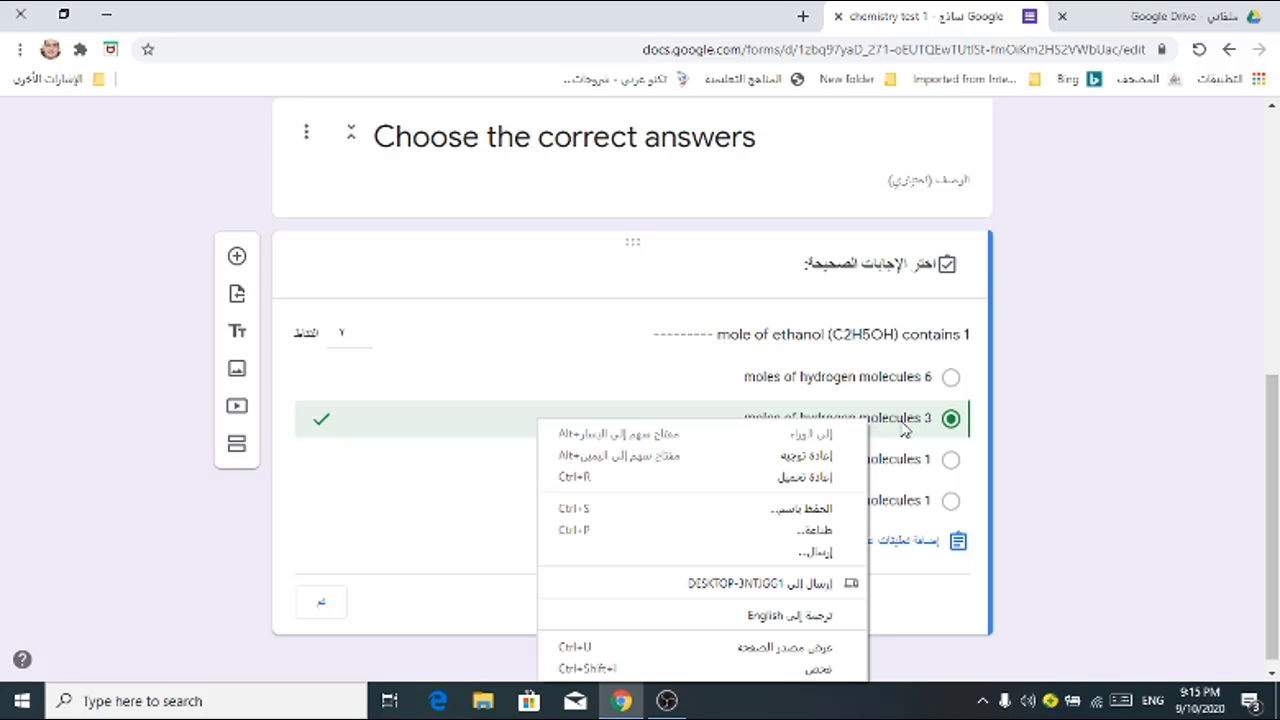
left_click(913, 541)
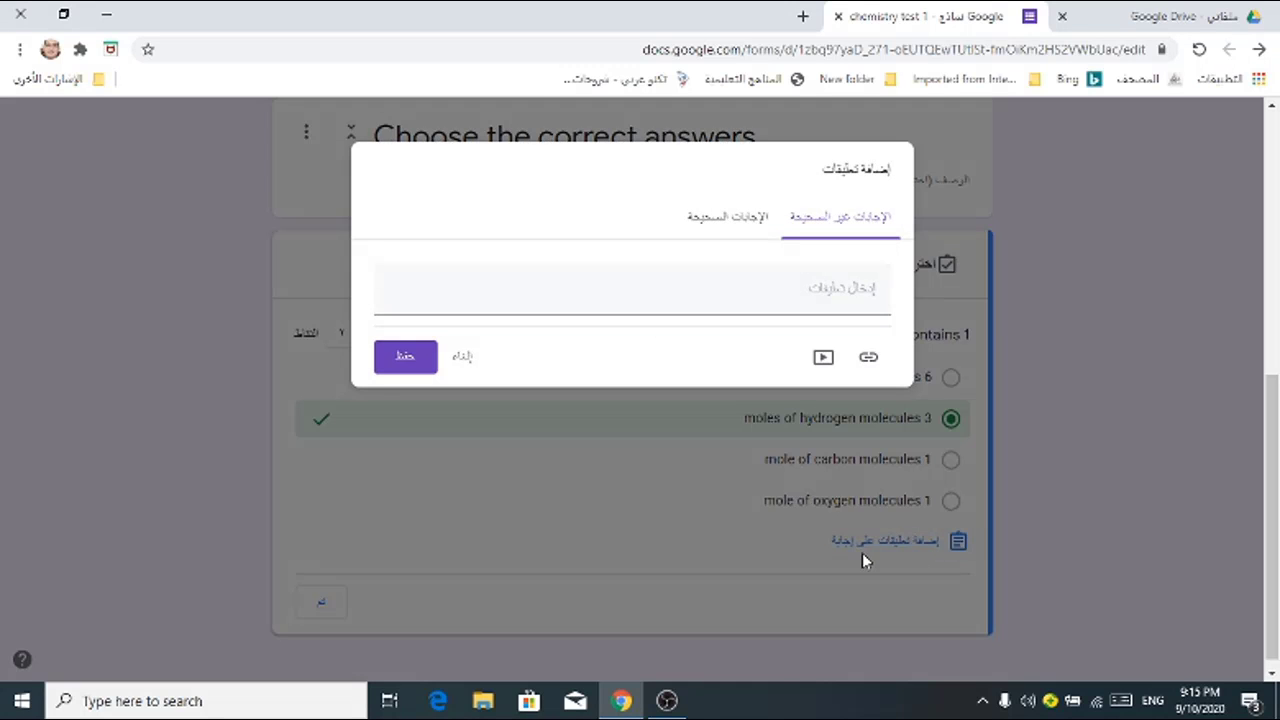
Step: Save '3 moles of hydrogen molecules' as the incorrect-answer feedback
left_click(872, 290)
type("3 moles o")
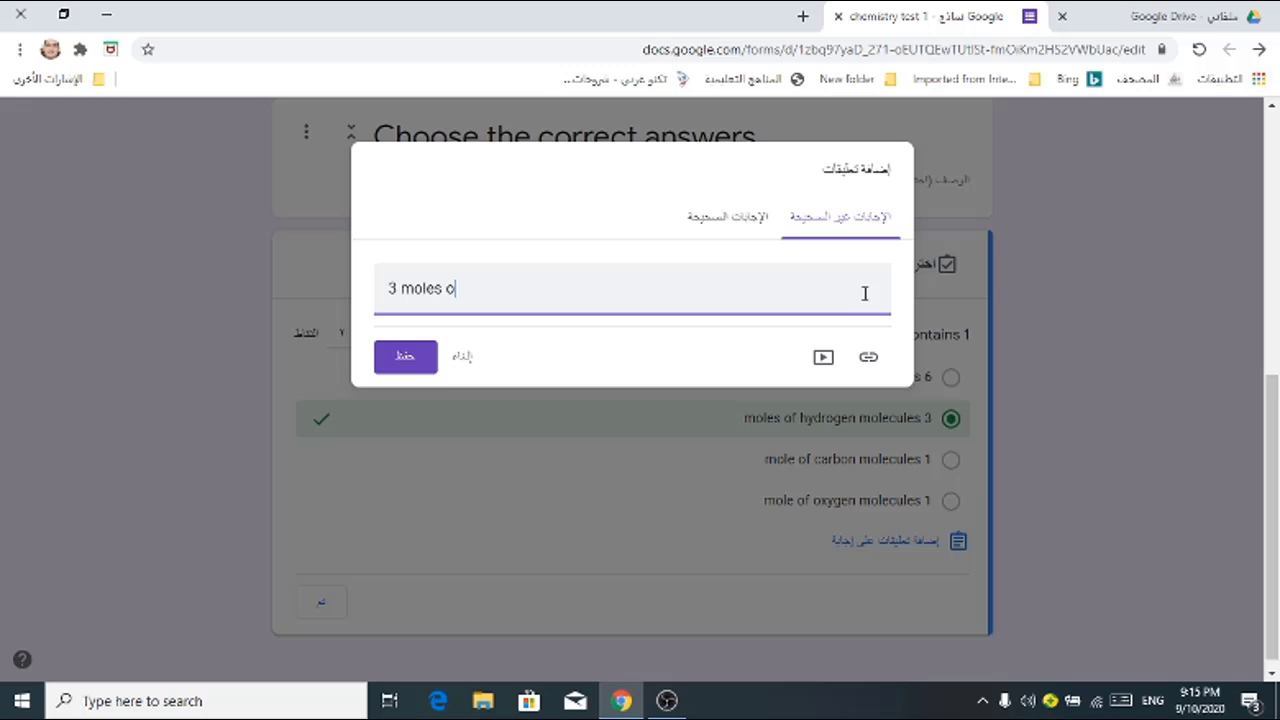
type("f hydrogen mo")
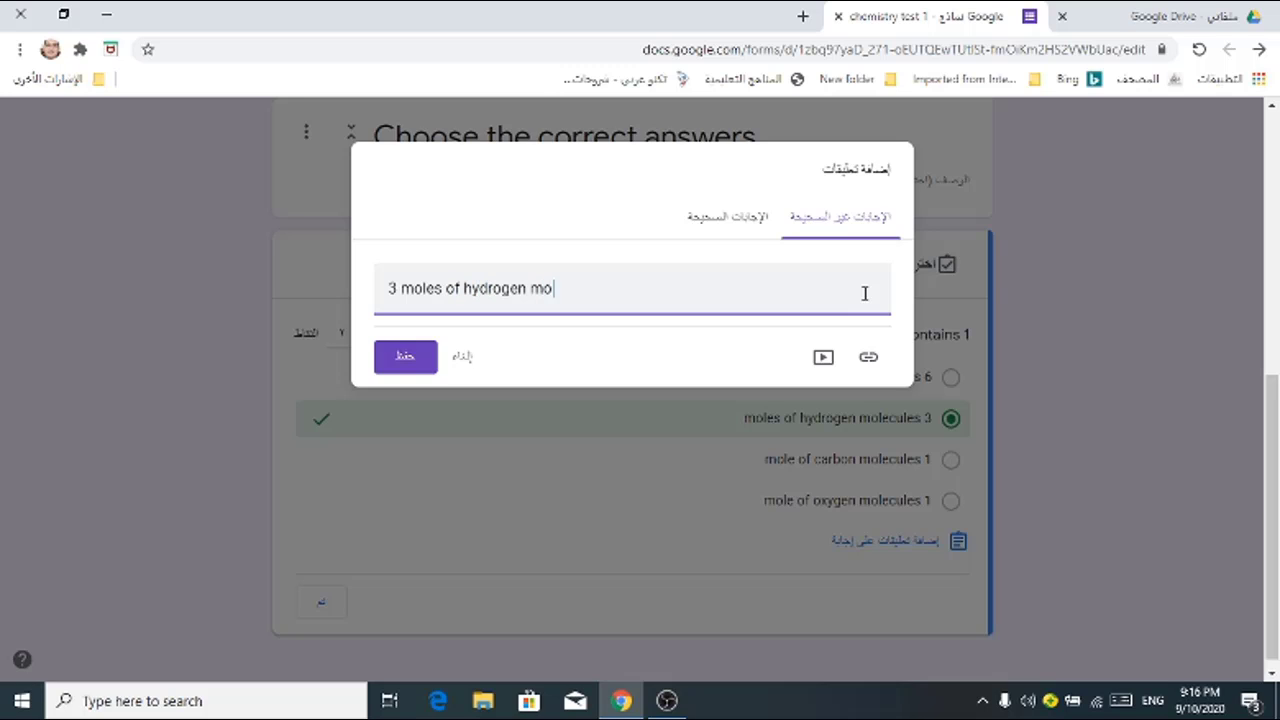
type("lecules")
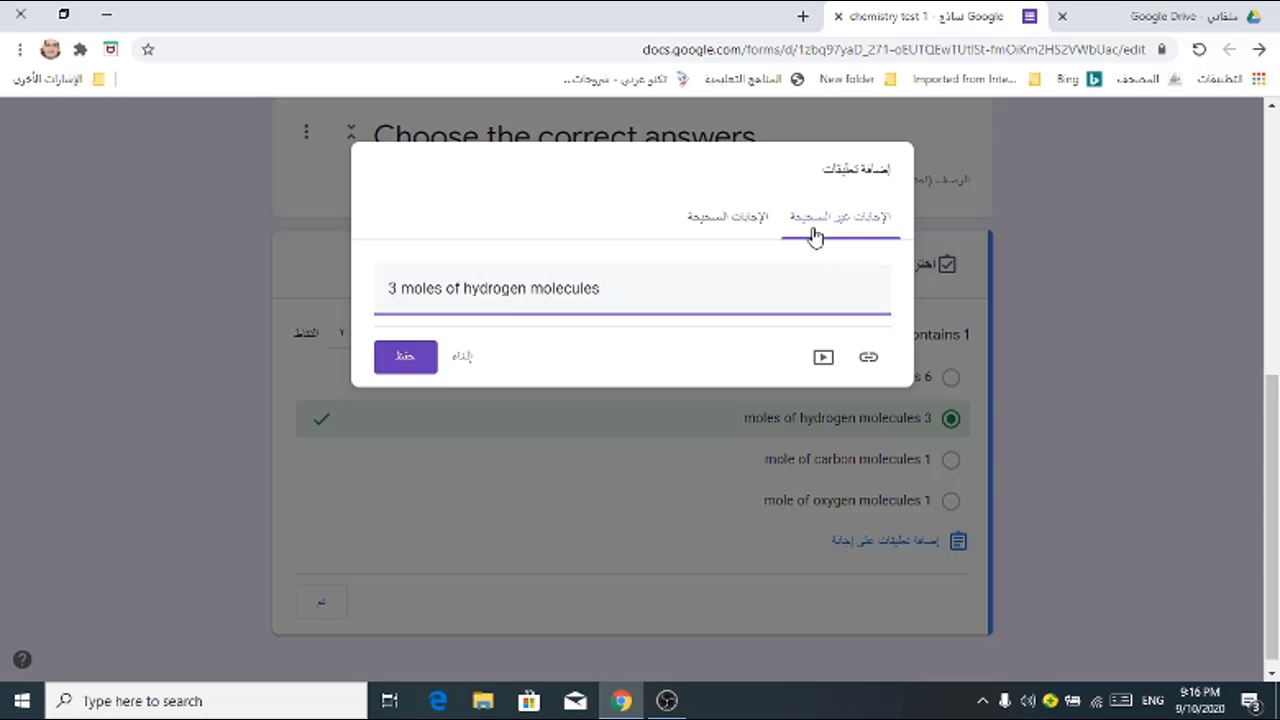
left_click(735, 228)
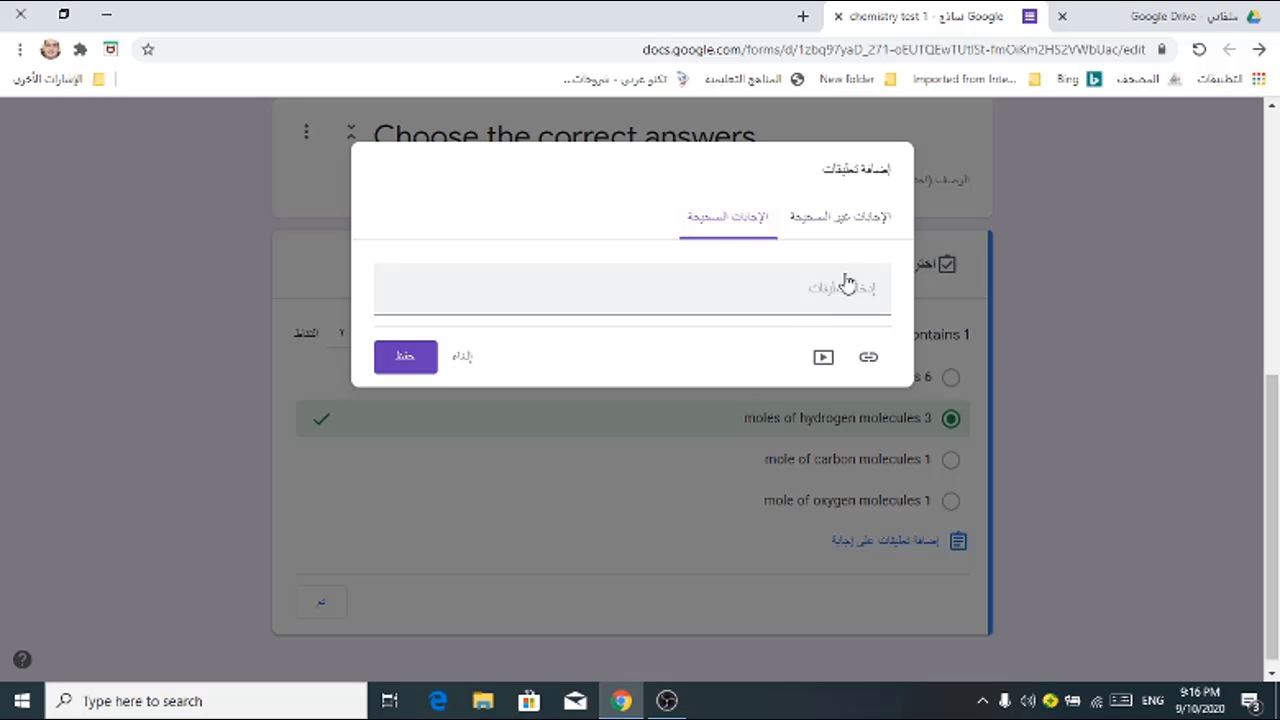
left_click(858, 226)
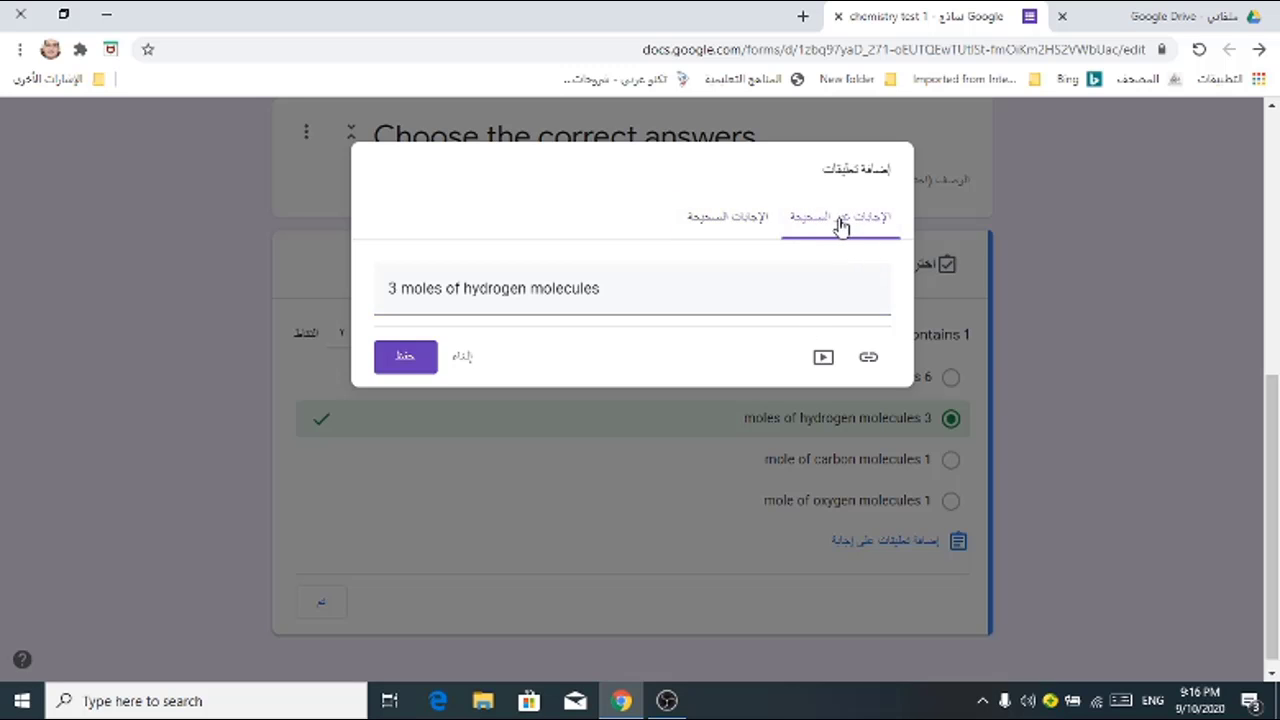
left_click(727, 218)
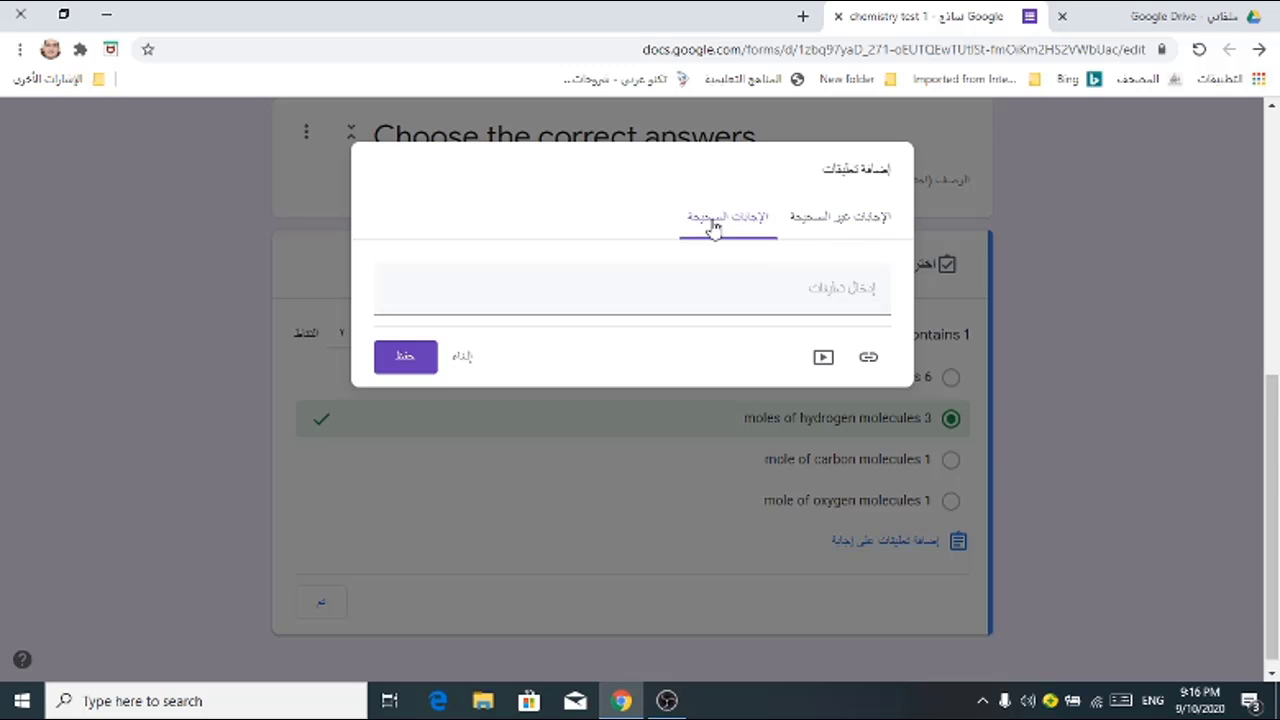
left_click(831, 220)
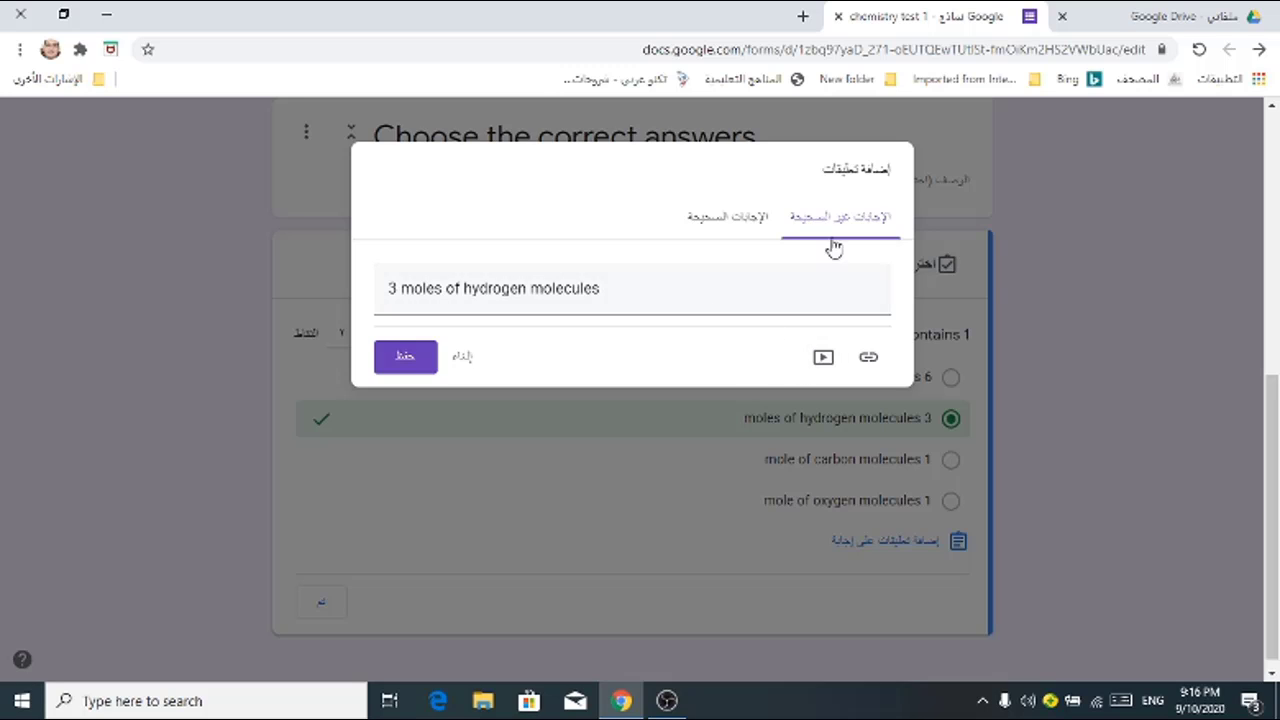
left_click(406, 360)
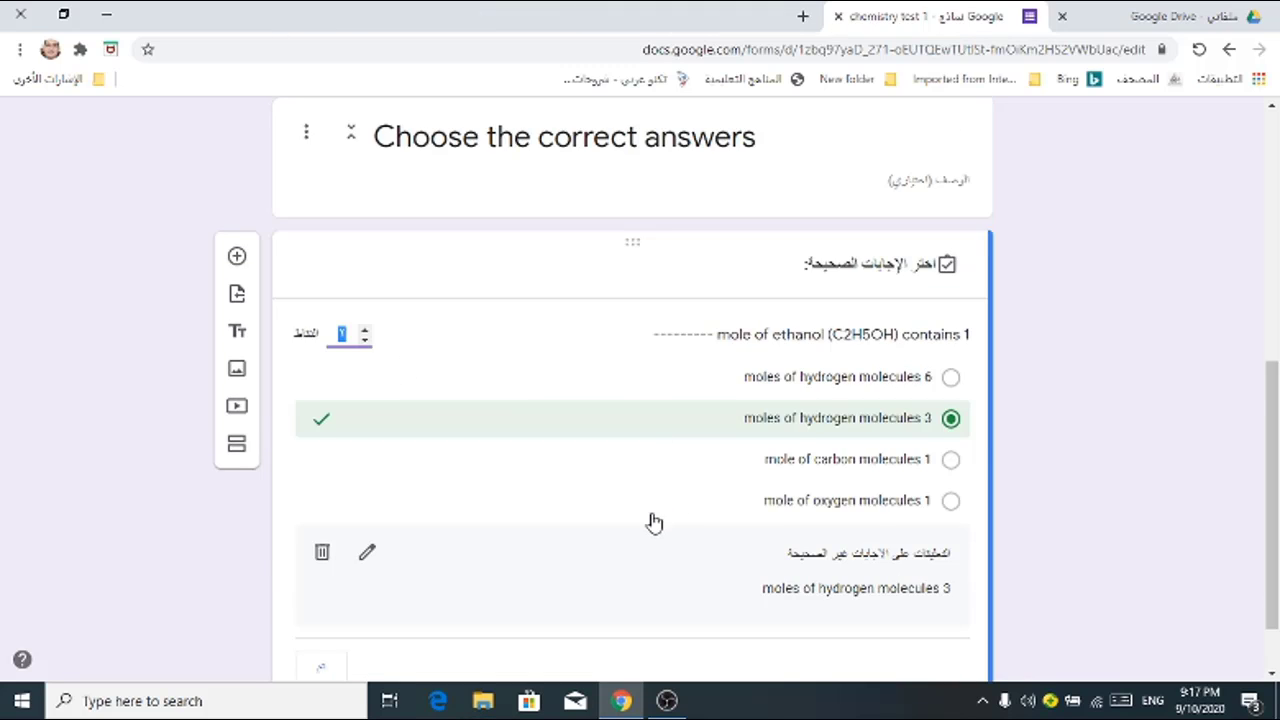
scroll(651, 523, "down", 1)
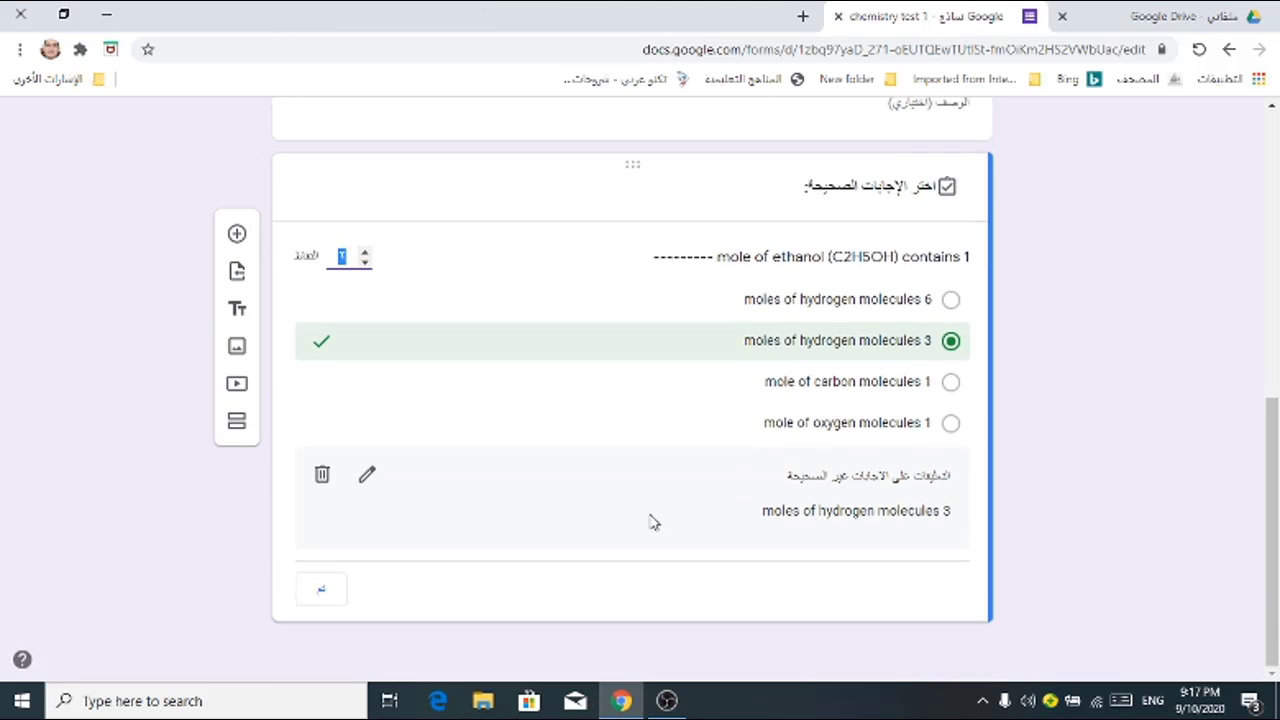
scroll(651, 523, "up", 1)
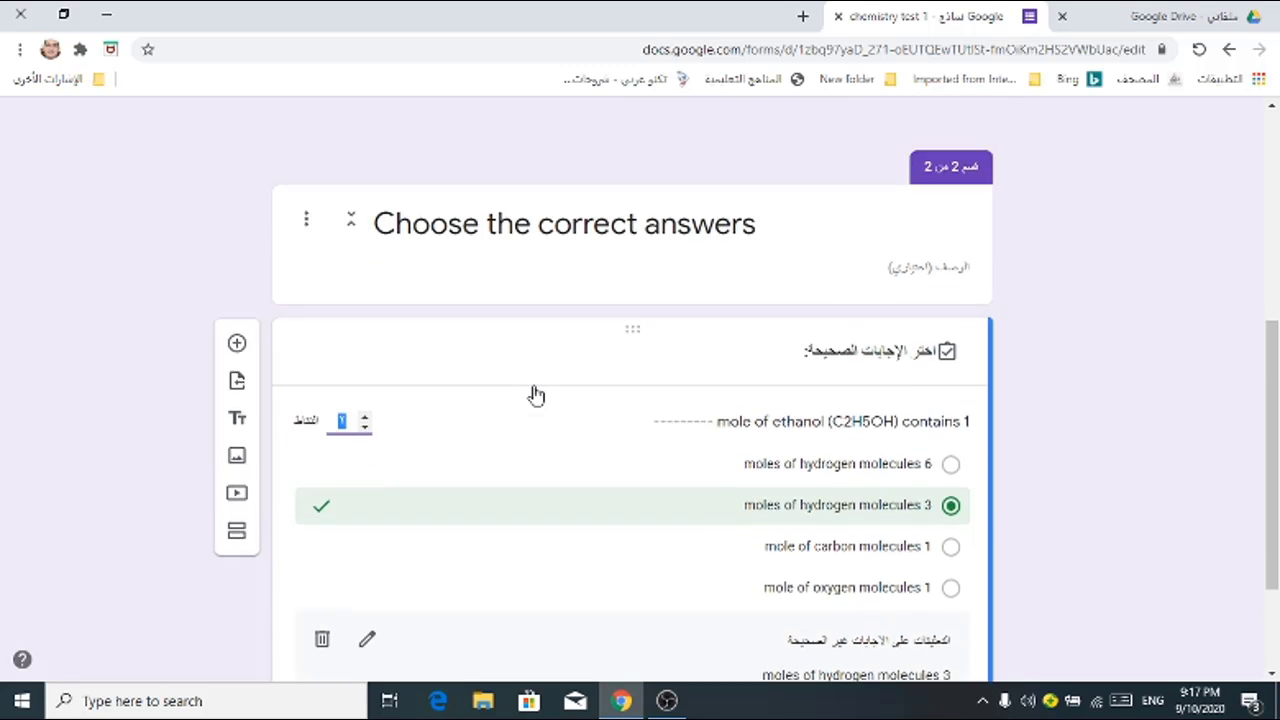
scroll(533, 386, "up", 5)
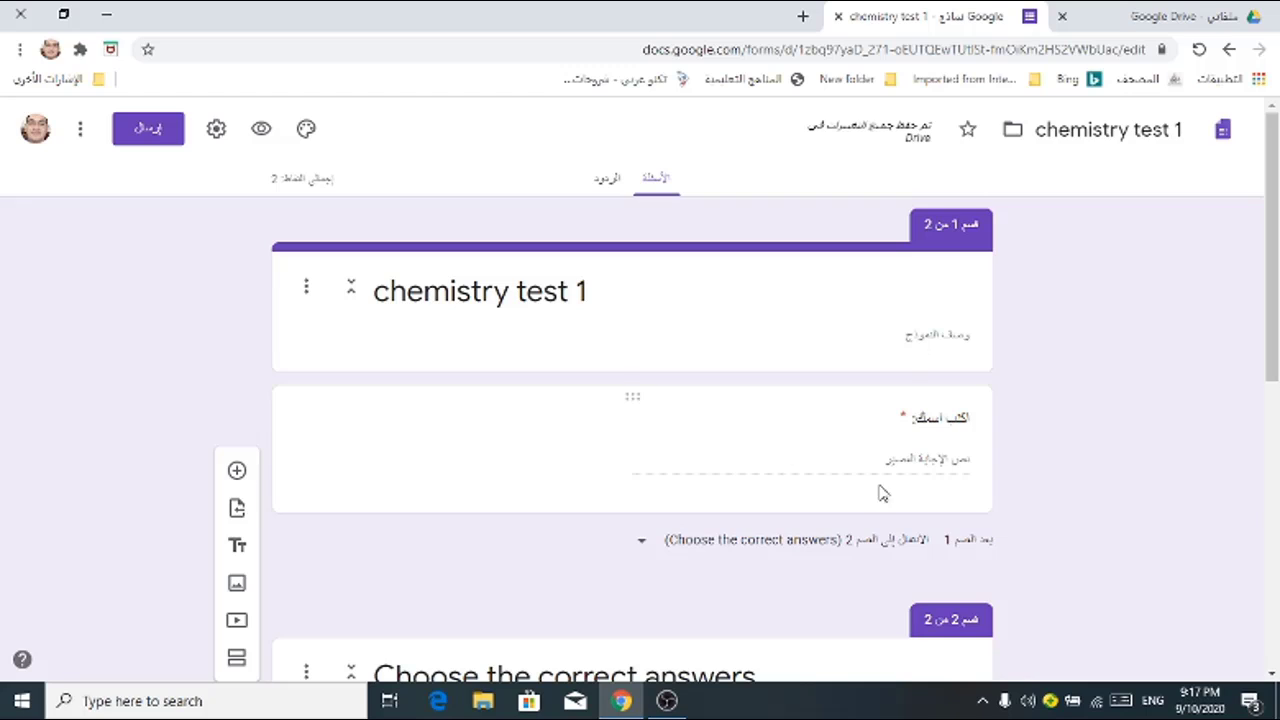
Step: Preview the form, enter a respondent name, and view page 2 with the ethanol question
left_click(262, 132)
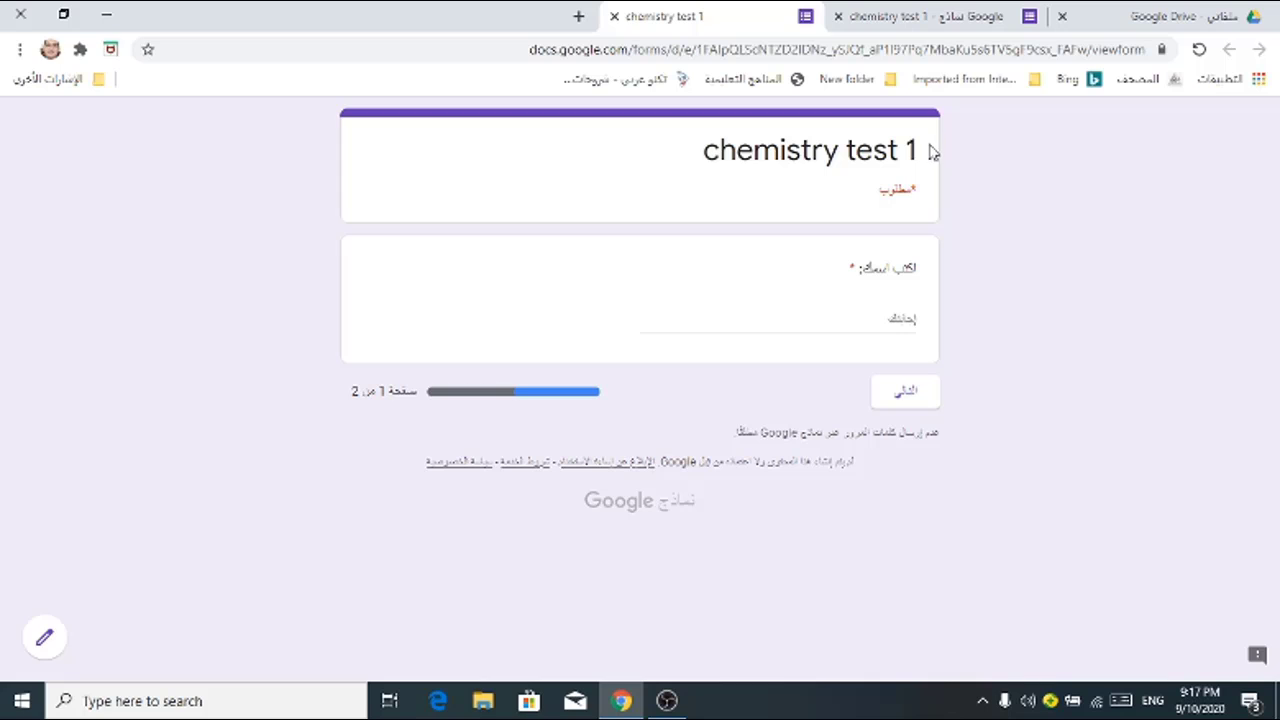
left_click(900, 328)
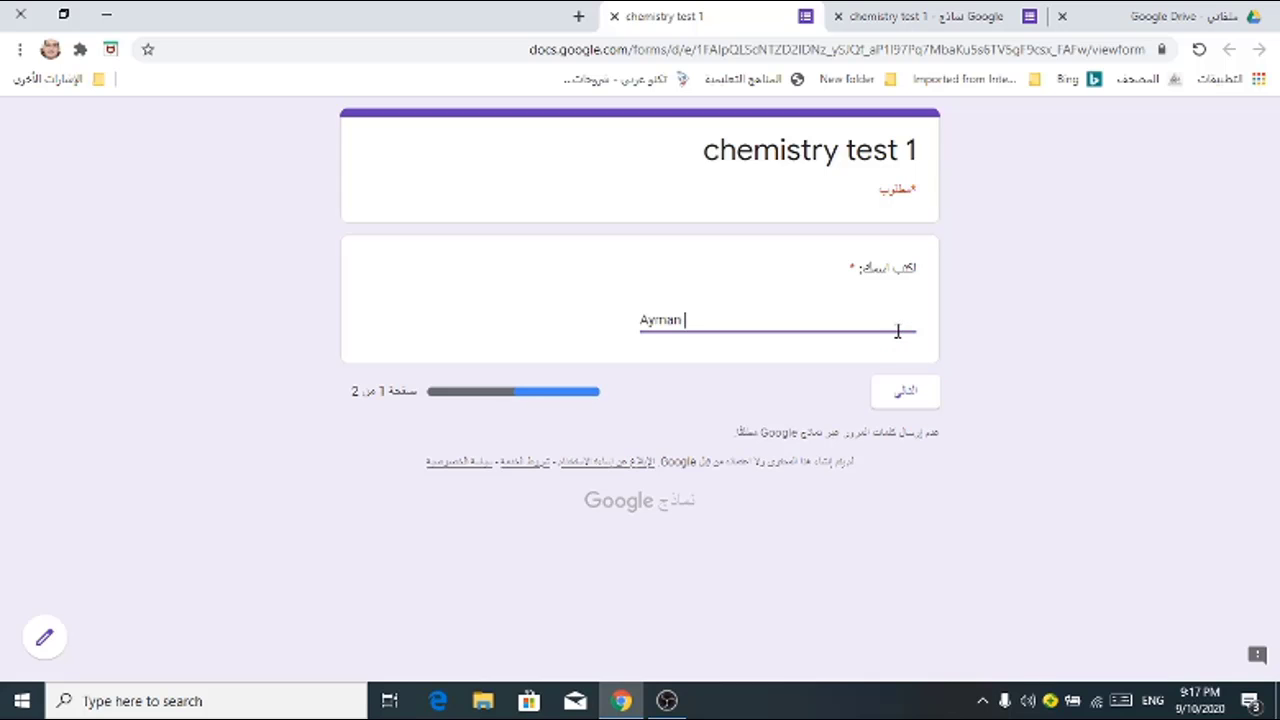
left_click(912, 397)
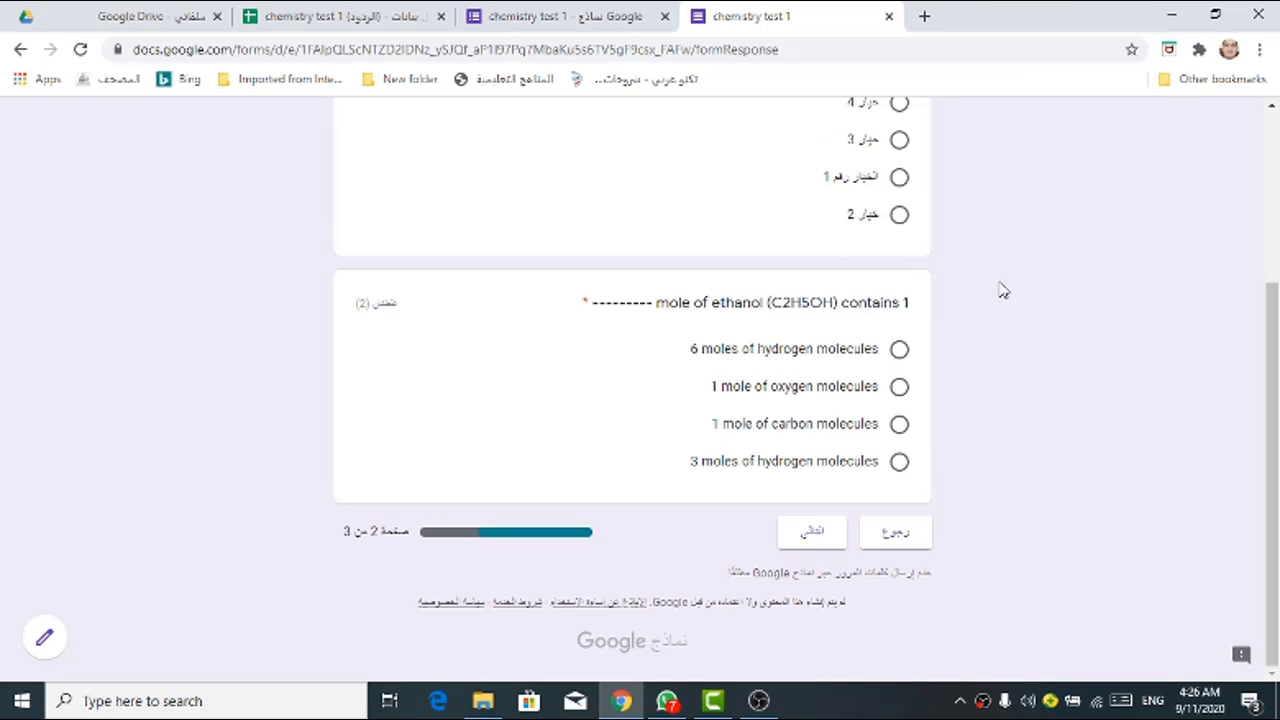
scroll(1003, 290, "up", 3)
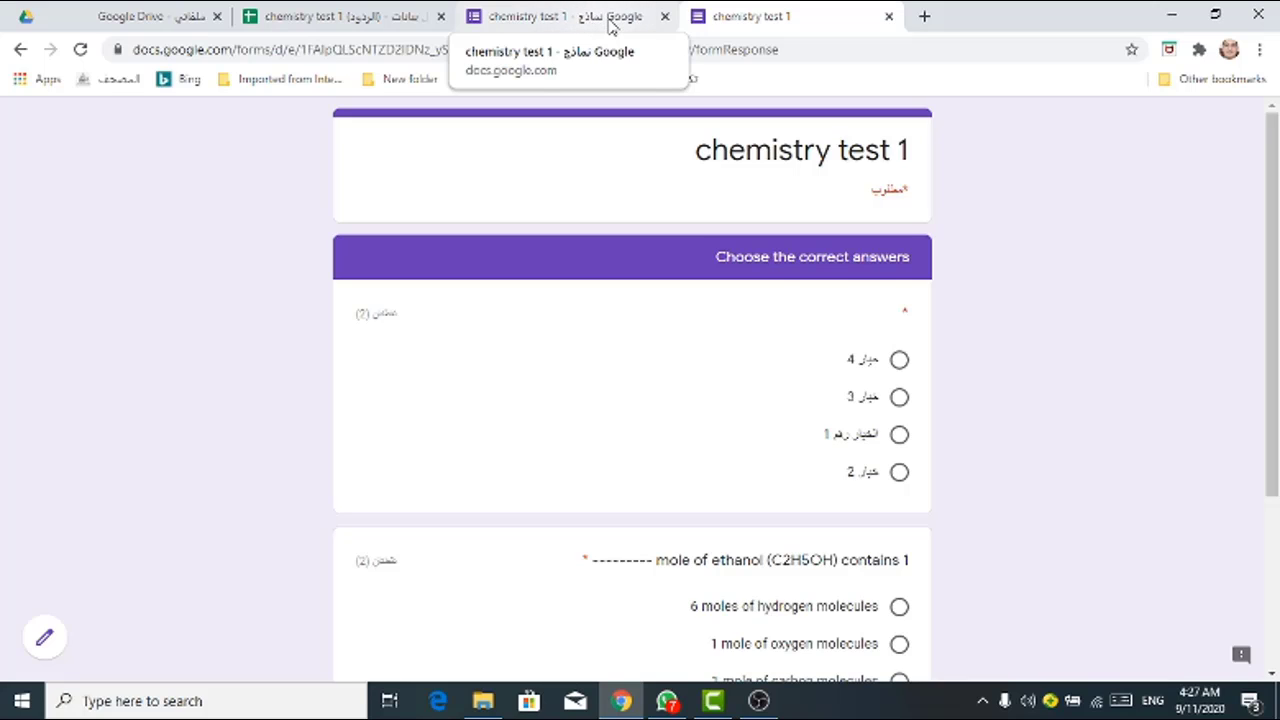
left_click(888, 17)
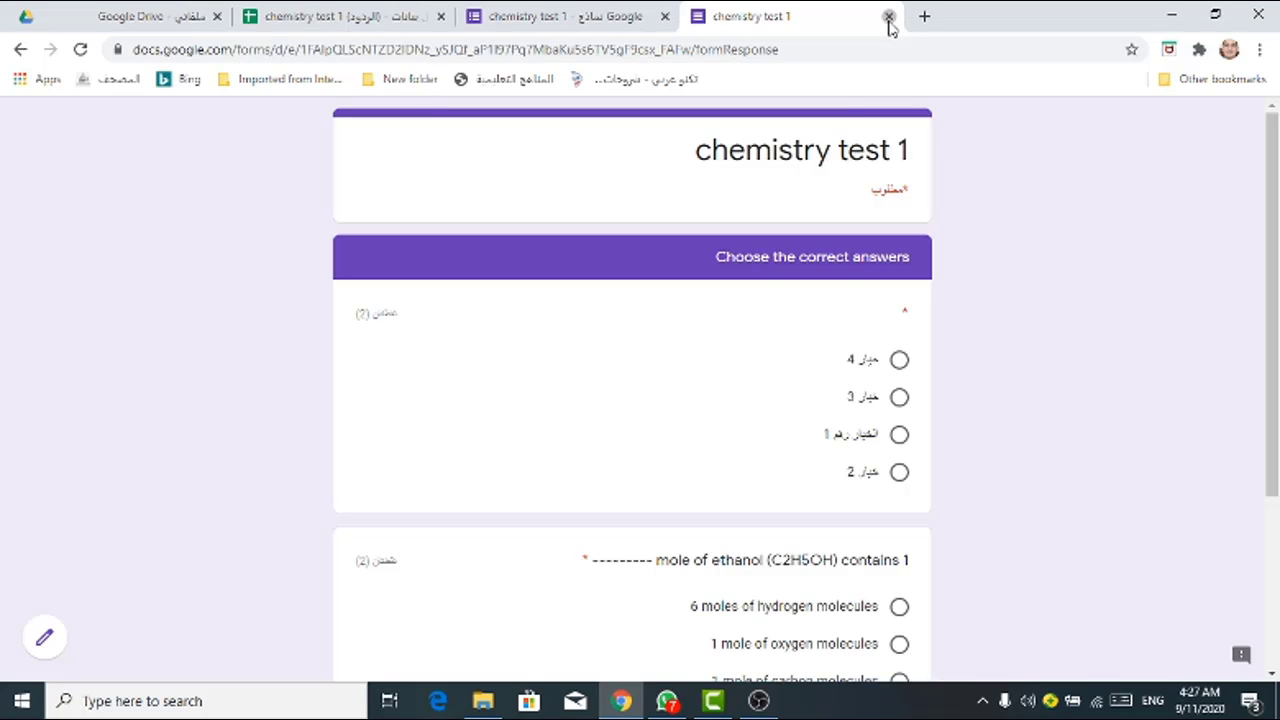
left_click(888, 17)
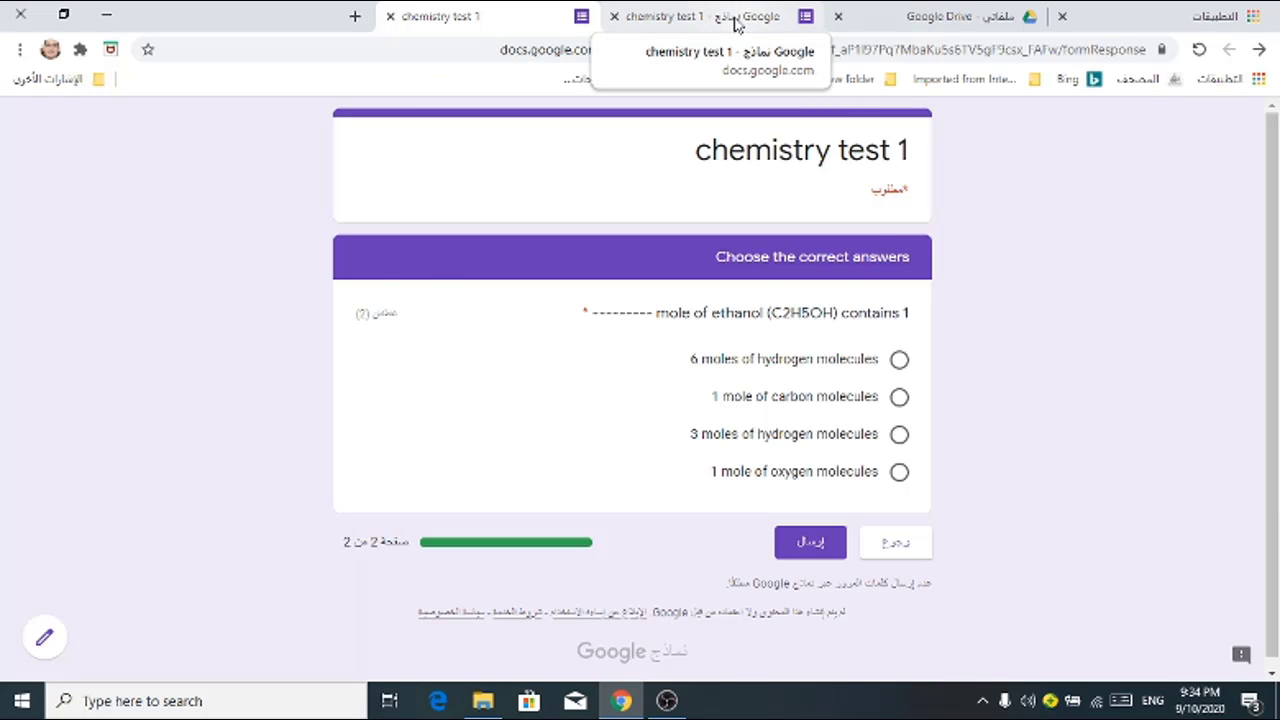
Step: Back in the editor, insert a new question below the ethanol question in section 2
left_click(735, 20)
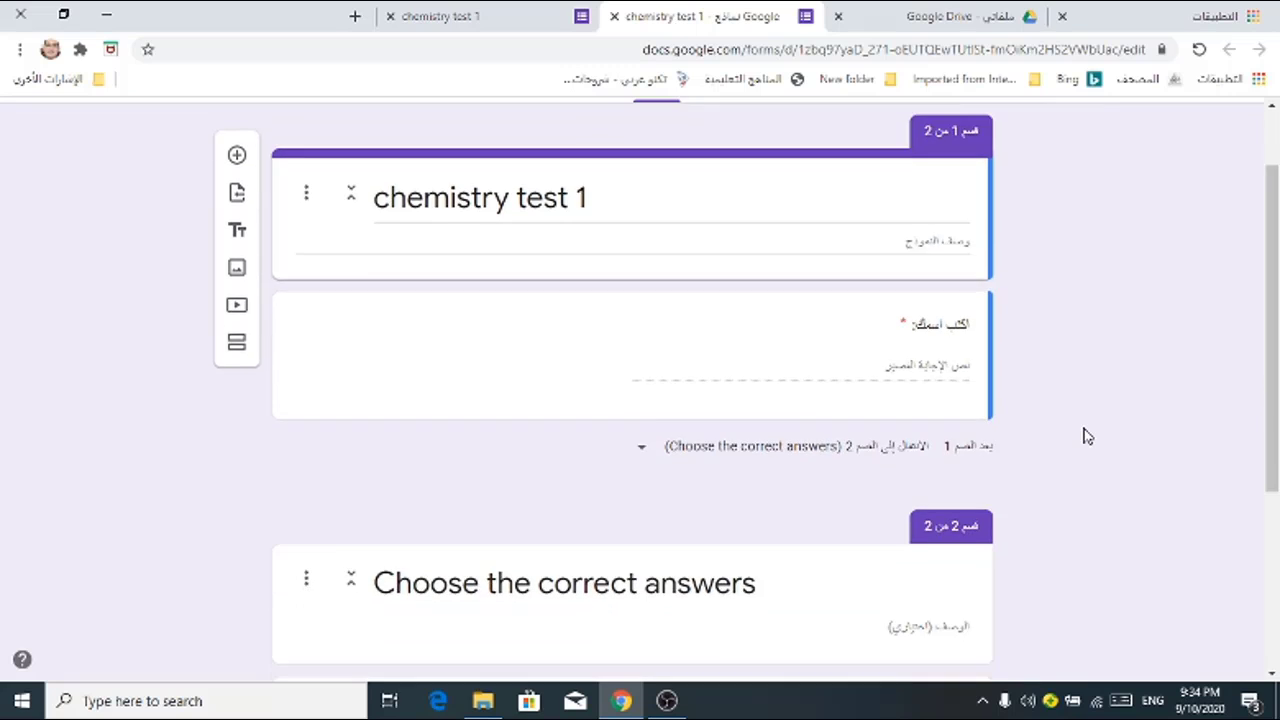
scroll(1086, 434, "down", 3)
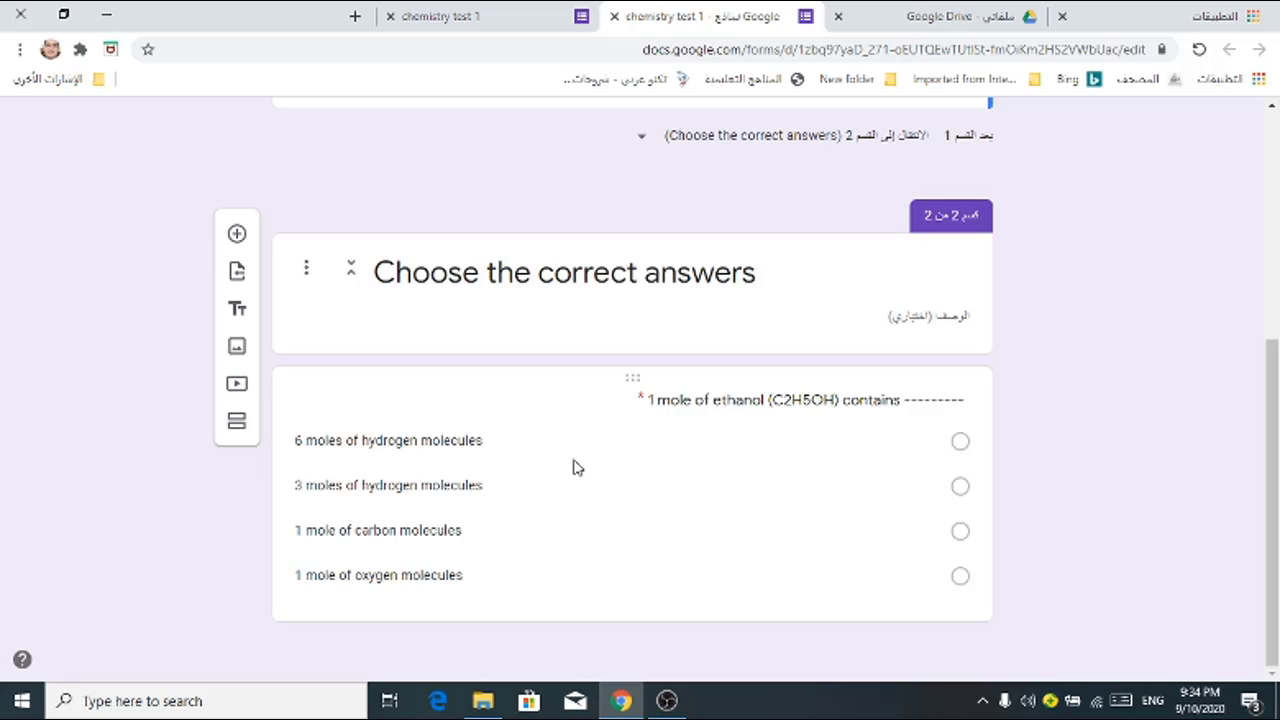
left_click(300, 215)
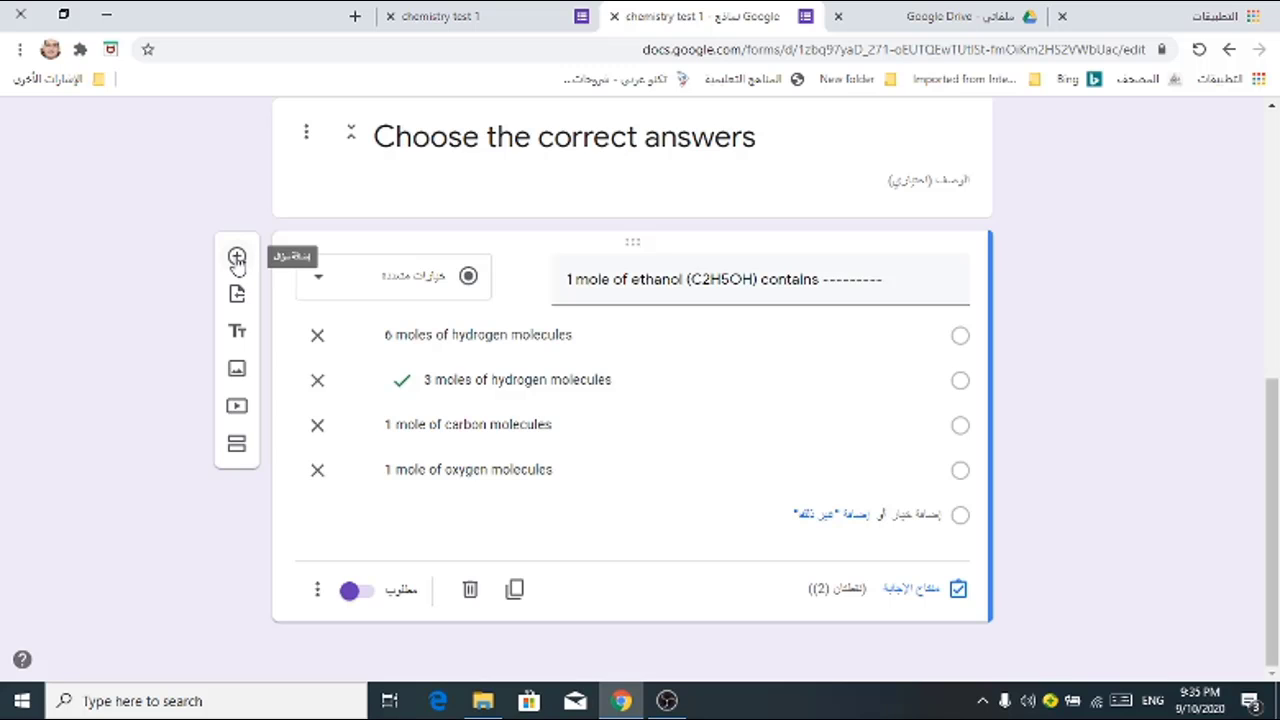
left_click(237, 258)
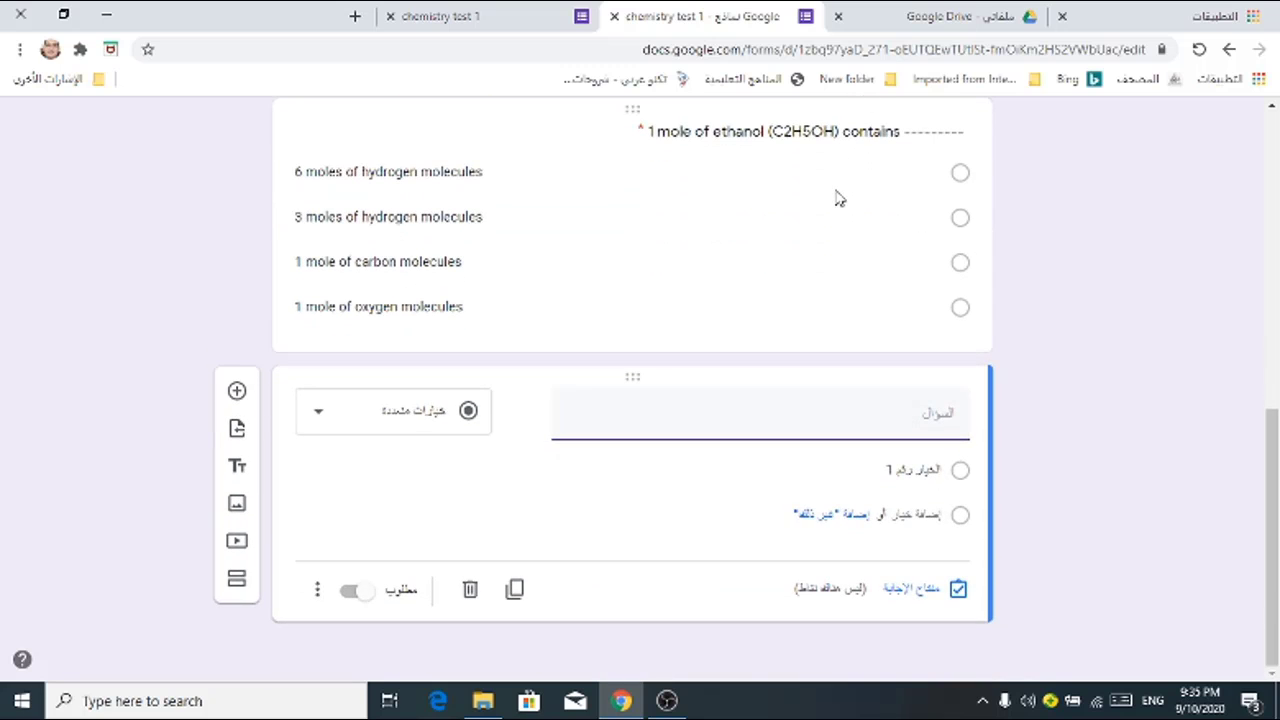
Step: Give the new question four placeholder answer options
left_click(918, 472)
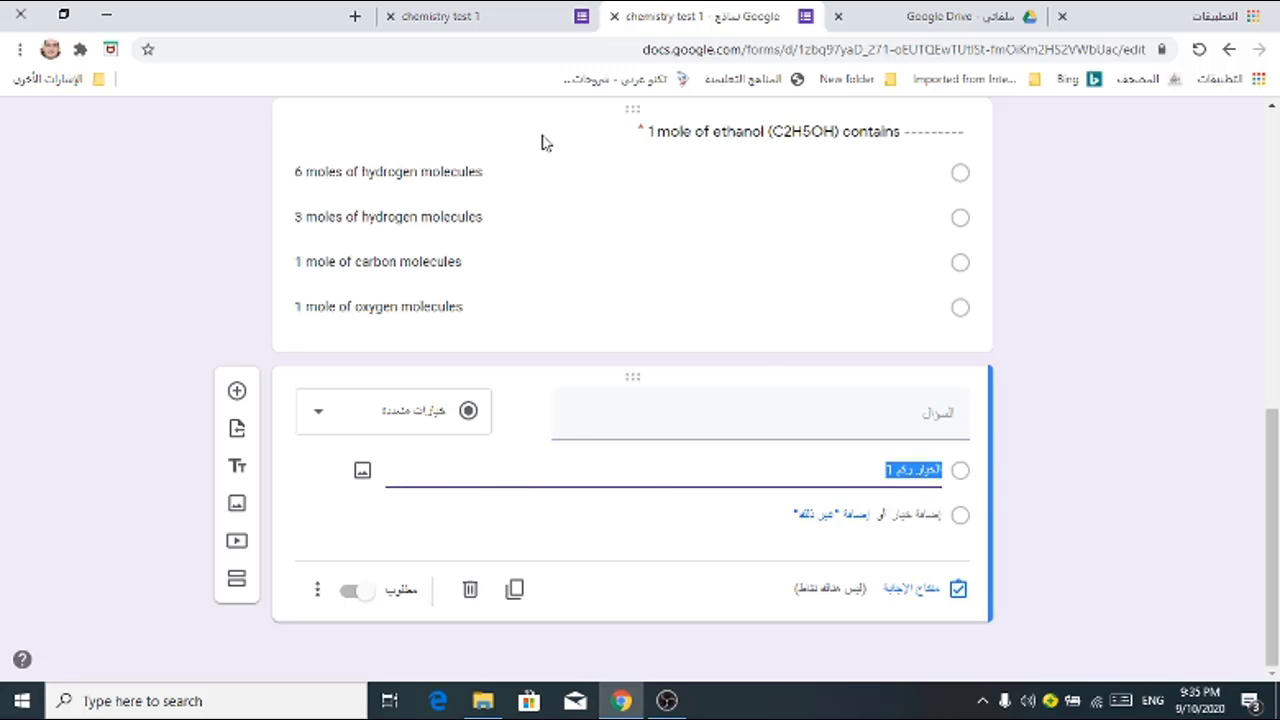
left_click(918, 514)
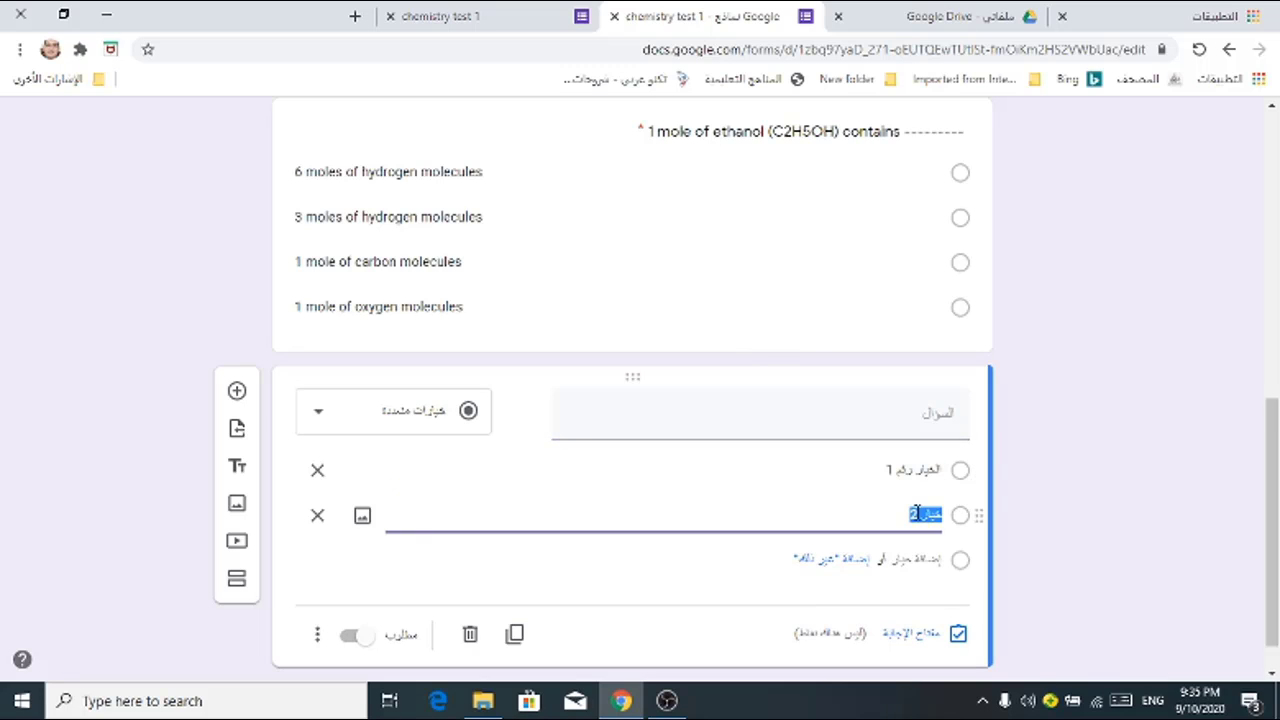
left_click(928, 559)
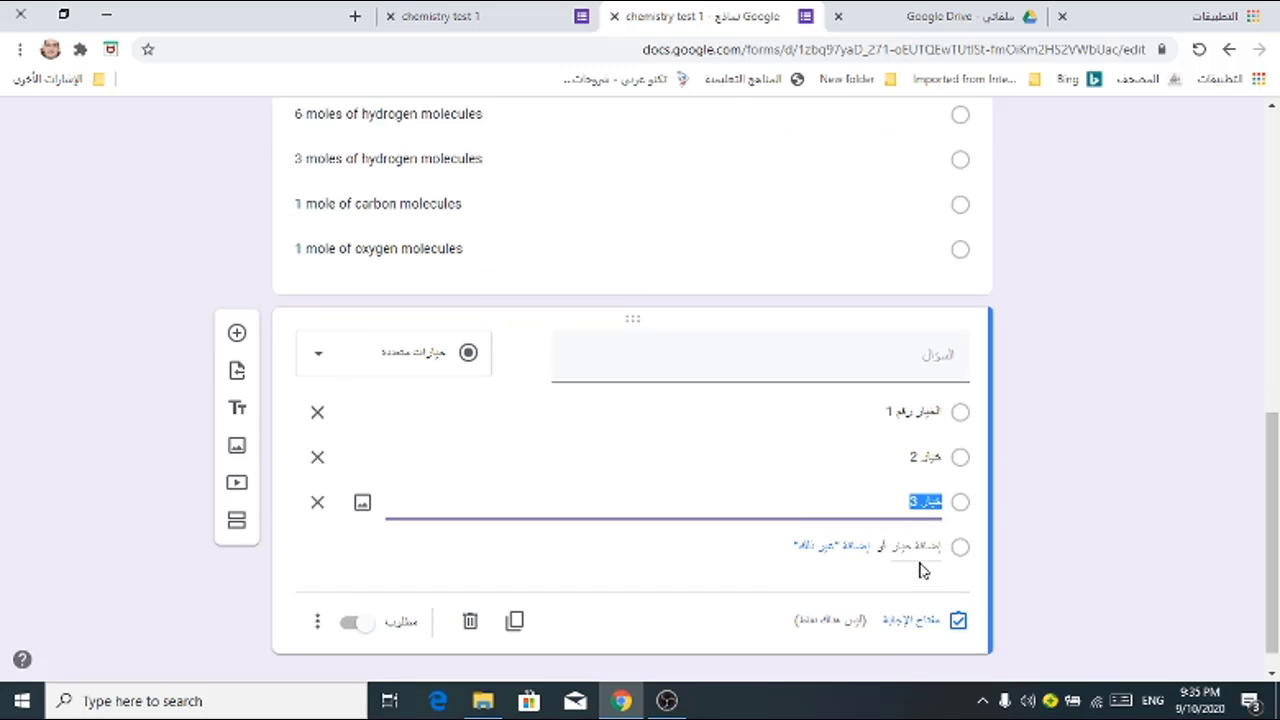
left_click(916, 548)
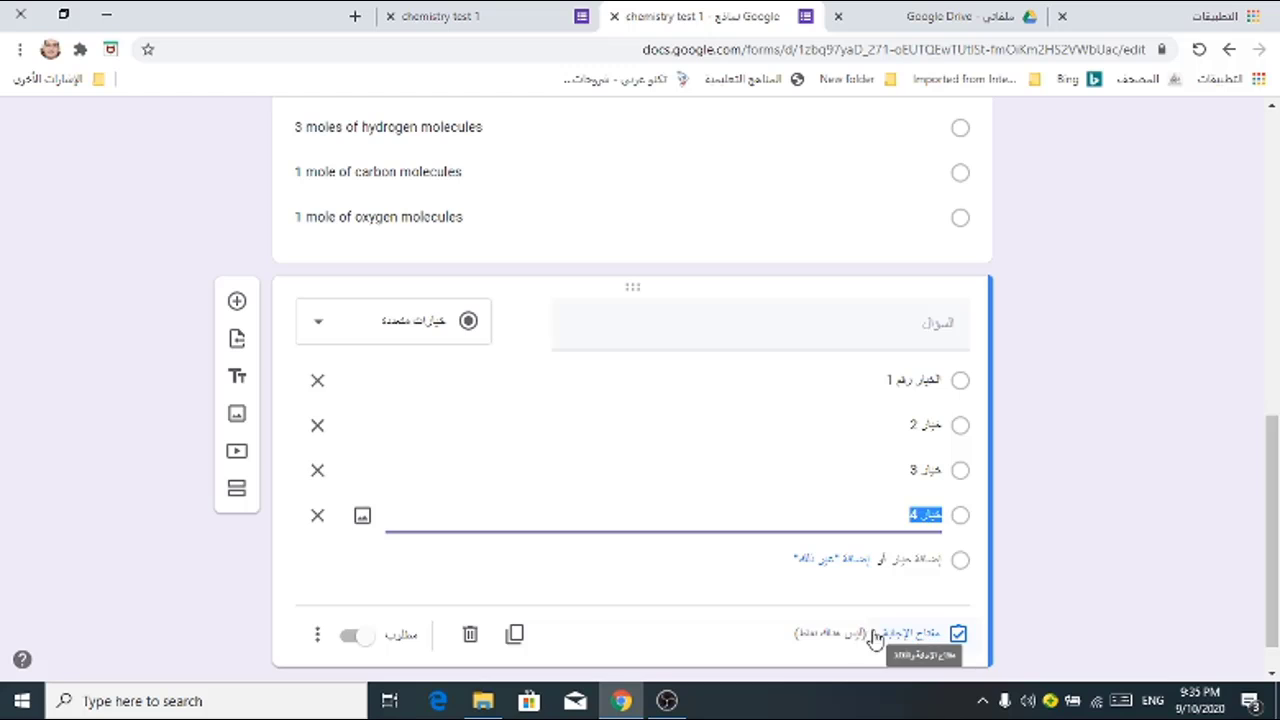
Step: Make the new question required with shuffled option order, and open its answer key
left_click(350, 640)
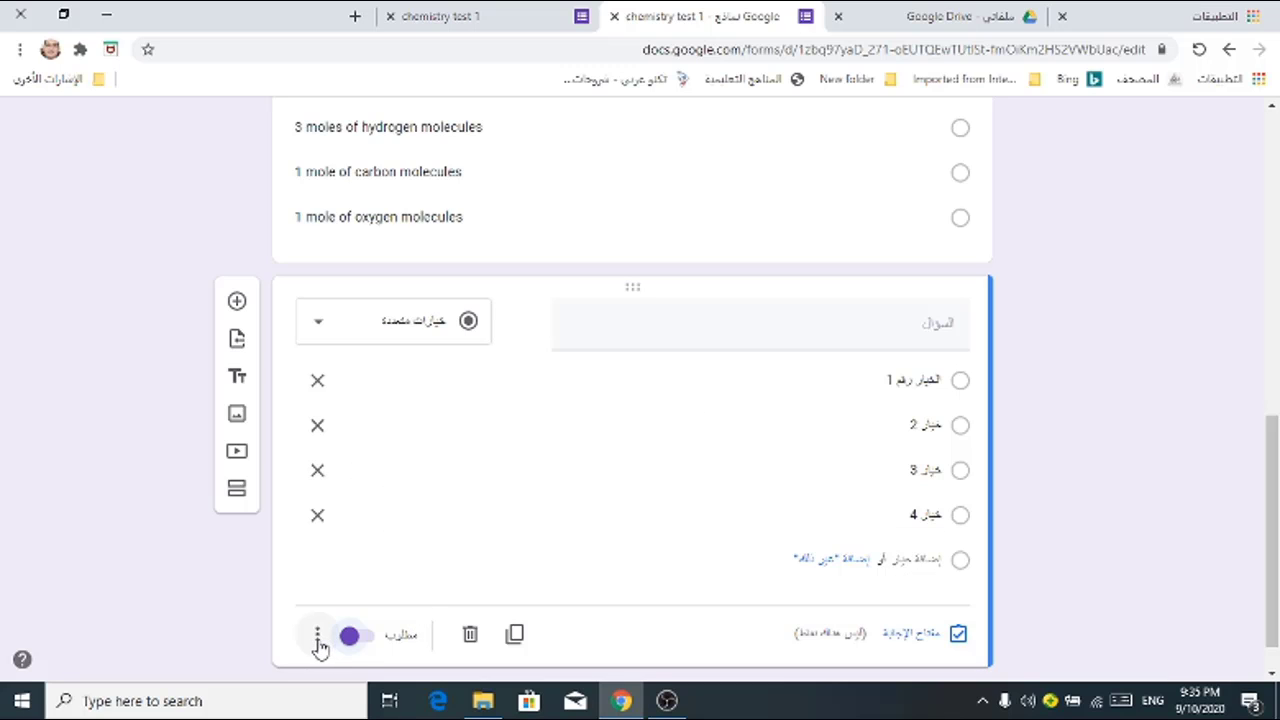
left_click(317, 640)
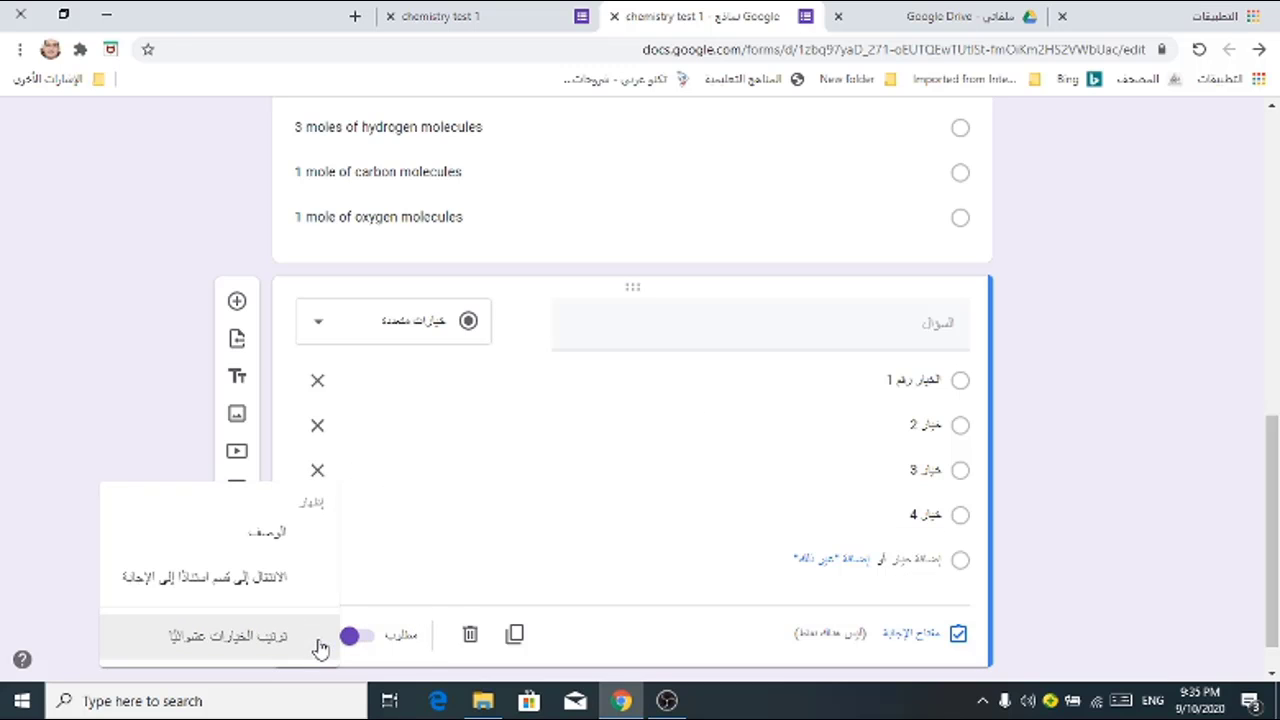
left_click(238, 640)
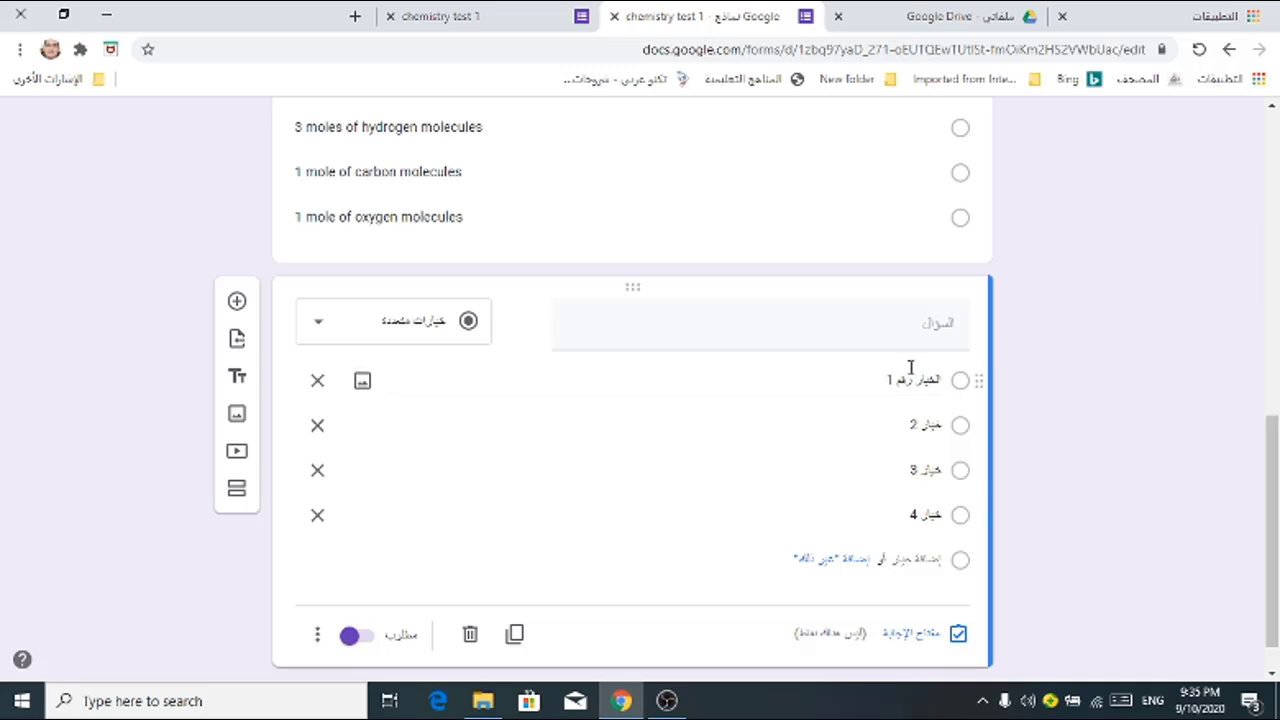
left_click(912, 634)
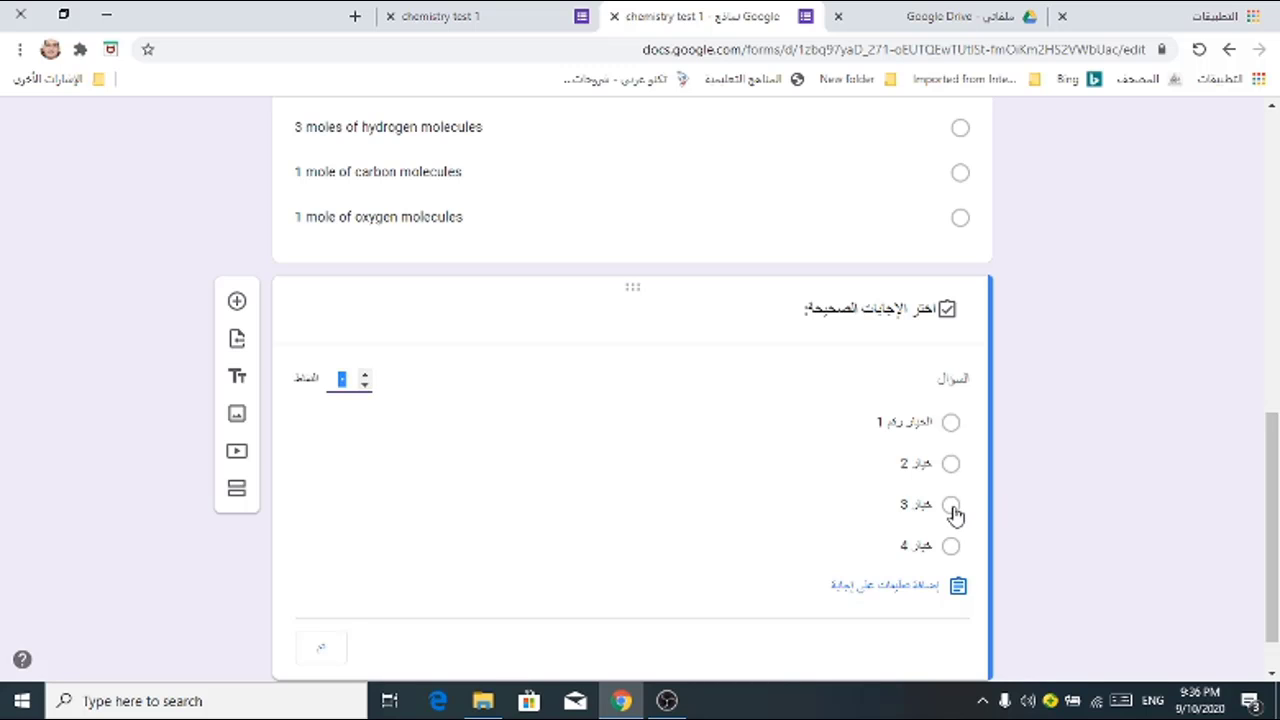
Step: Mark the first option as correct and set the question to 2 points
left_click(951, 421)
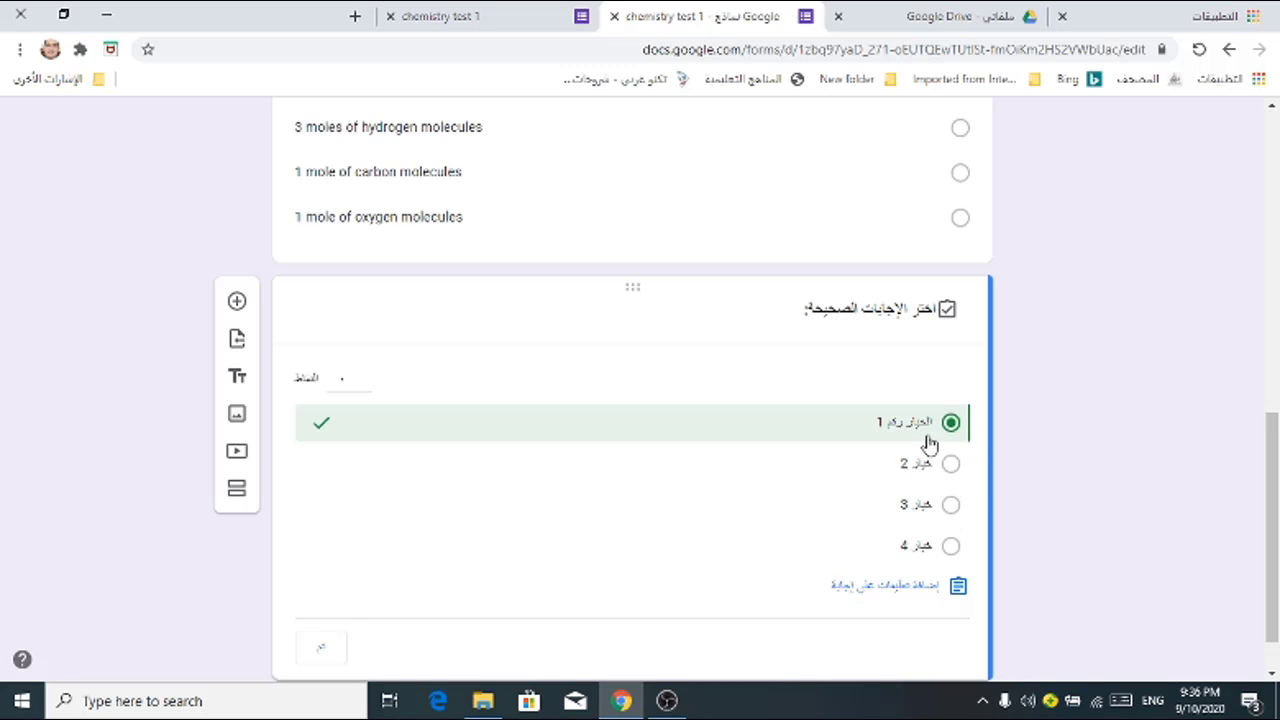
mouse_move(368, 388)
left_click(366, 378)
left_click(366, 388)
left_click(367, 378)
Step: Write the incorrect-answer feedback in Arabic and save it
left_click(884, 590)
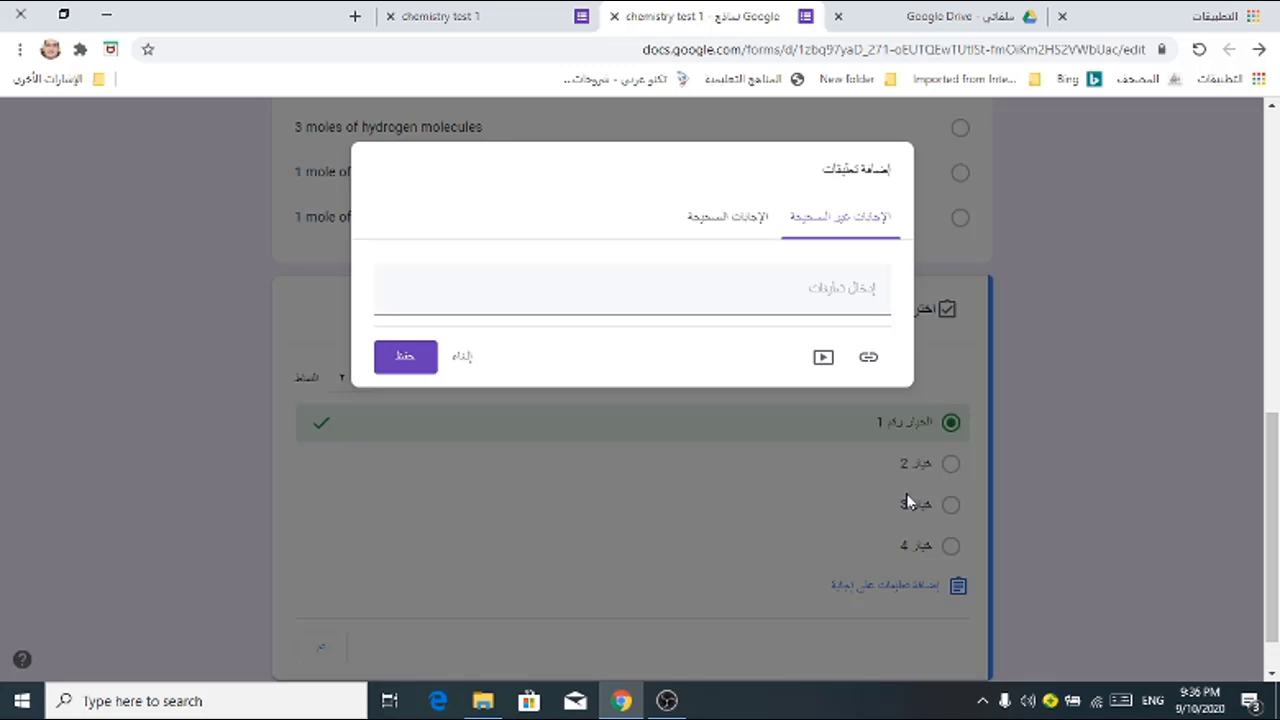
left_click(849, 286)
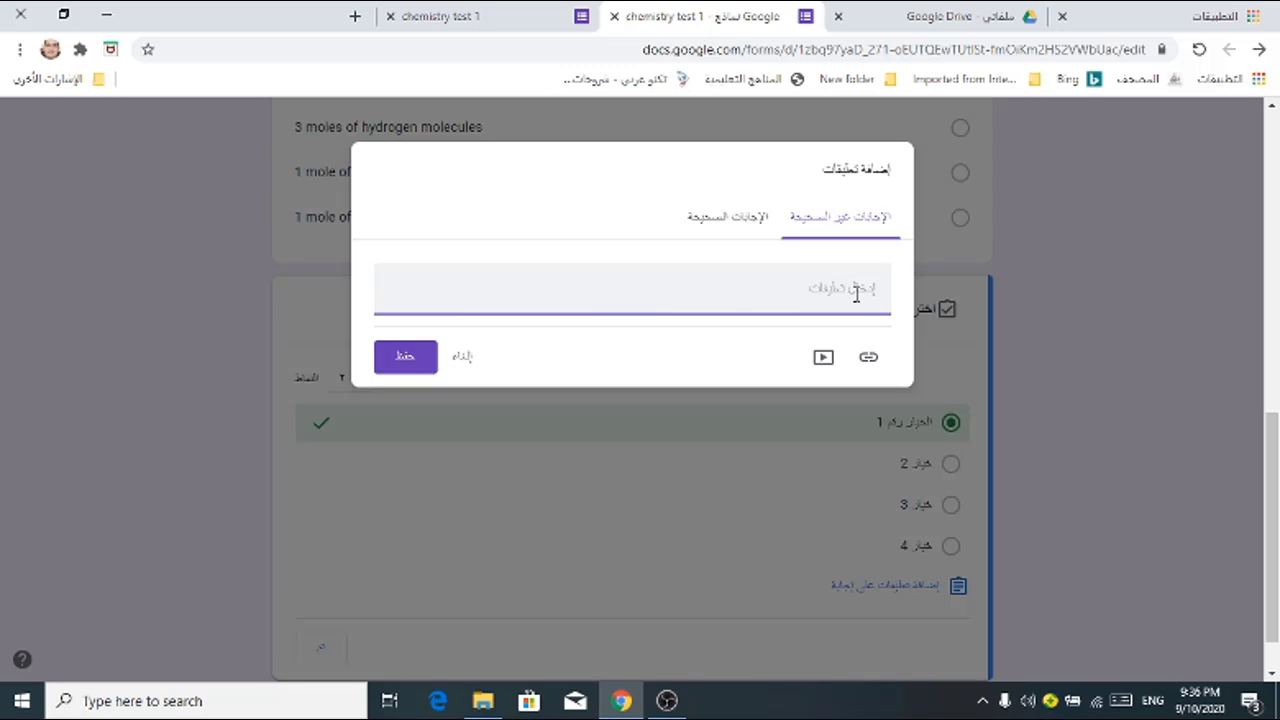
type("h")
key("BackSpace")
key("BackSpace")
key("BackSpace")
key("alt+shift")
left_click(406, 371)
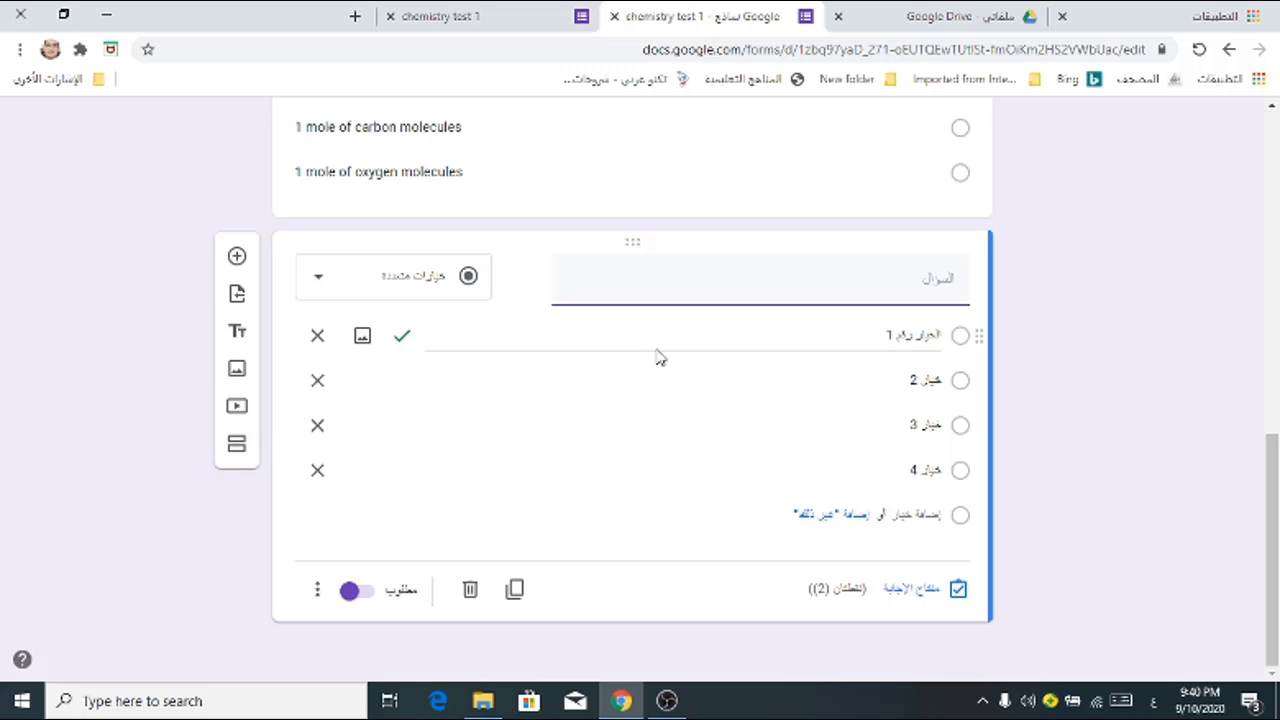
Step: Add a third, untitled section after the second question, then return to the top of the form
left_click(237, 450)
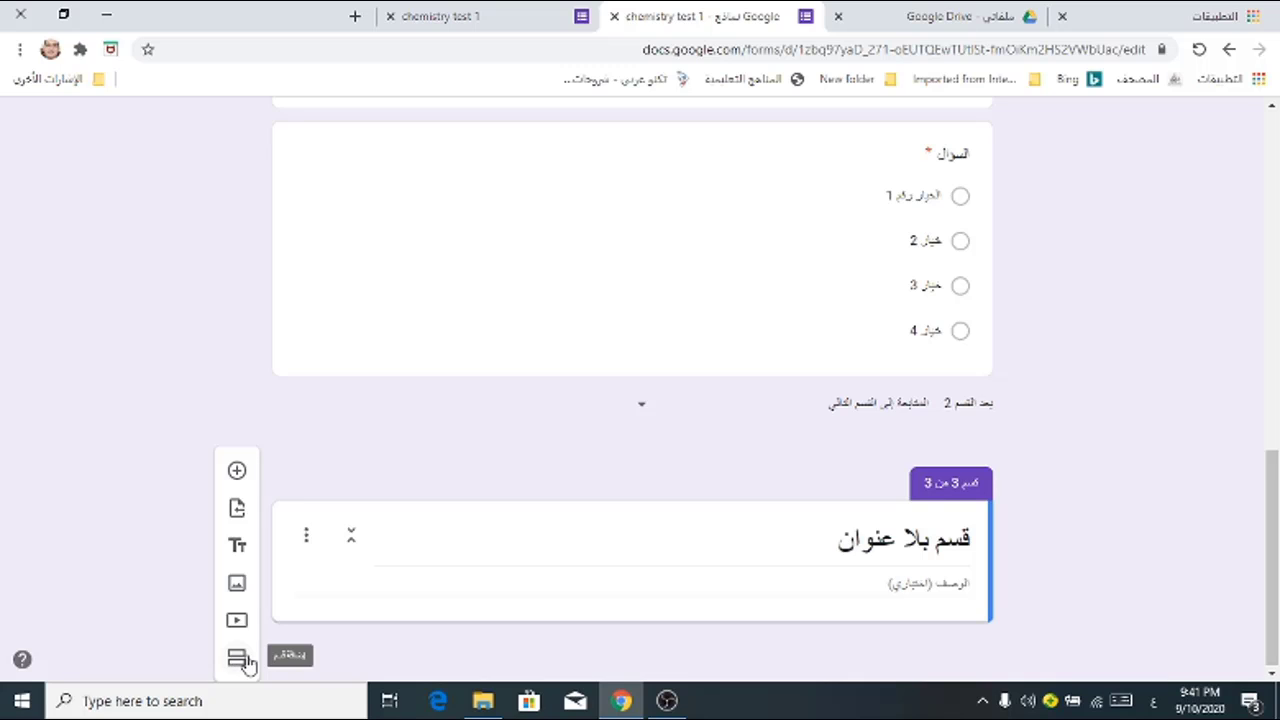
left_click(238, 664)
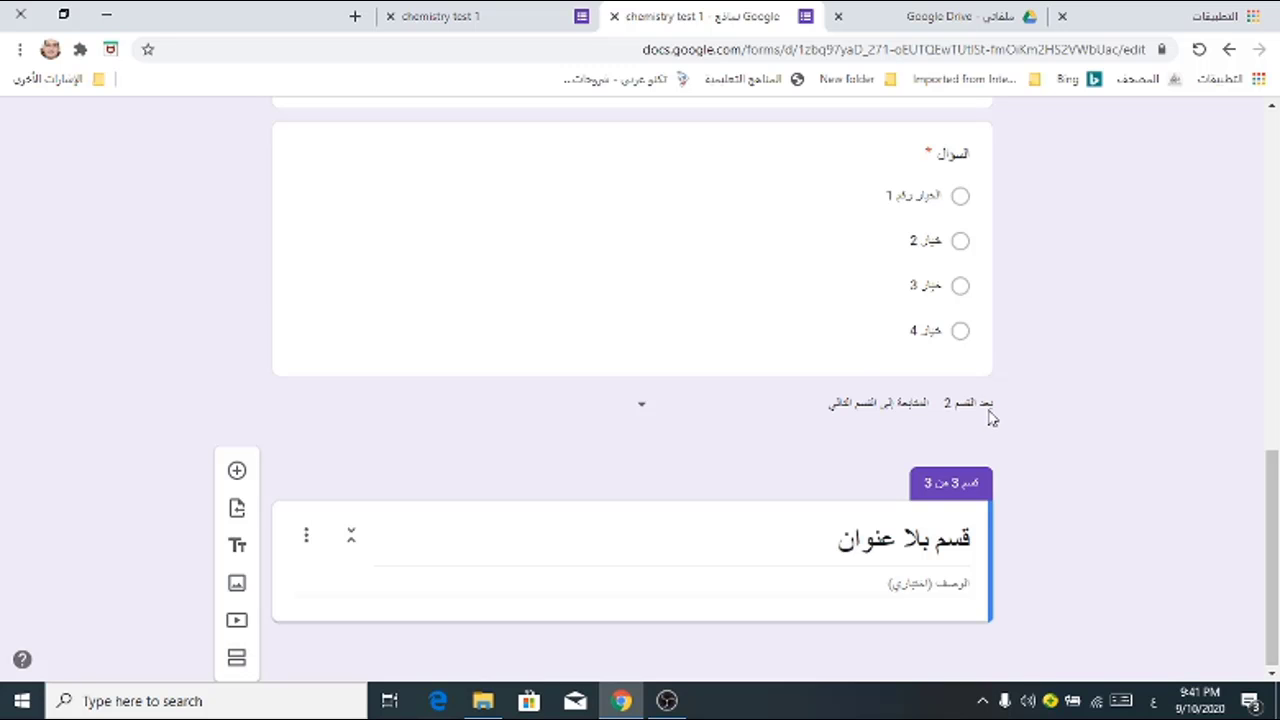
scroll(1080, 443, "up", 5)
scroll(780, 403, "down", 5)
scroll(1114, 389, "up", 8)
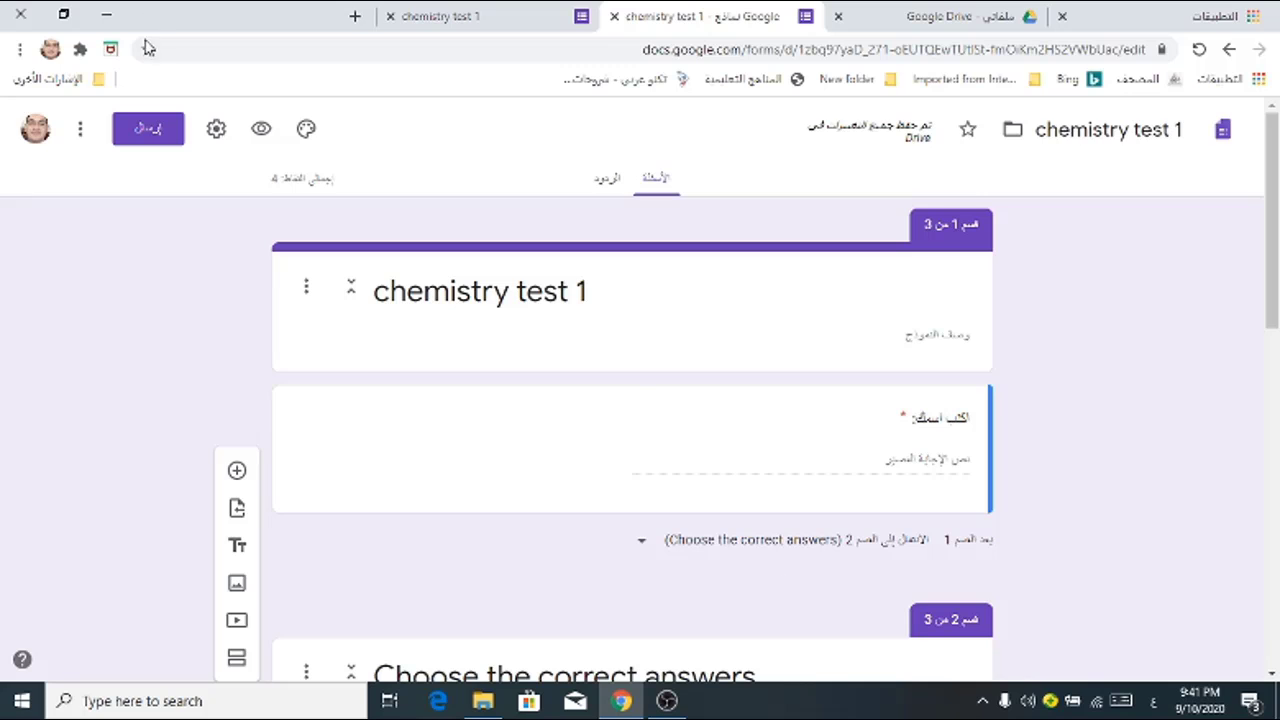
Step: Generate the shortened forms.gle link for chemistry test 1 and copy it to the clipboard
left_click(148, 132)
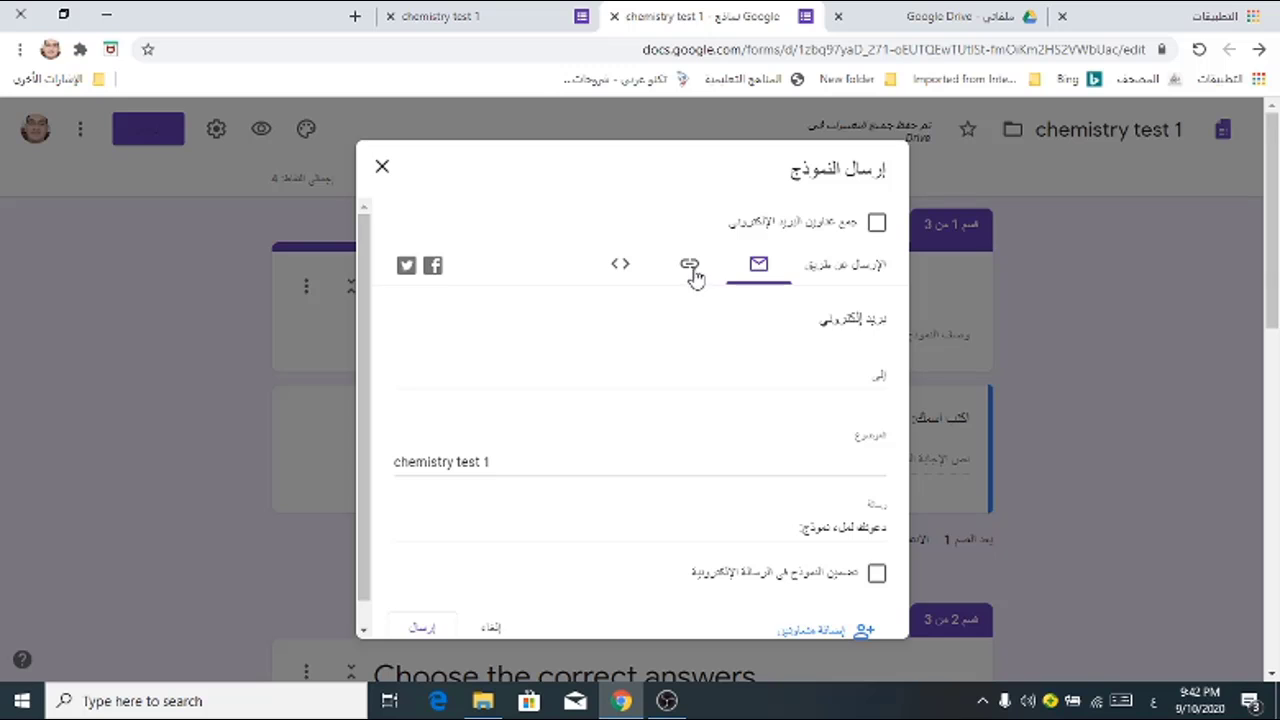
left_click(690, 272)
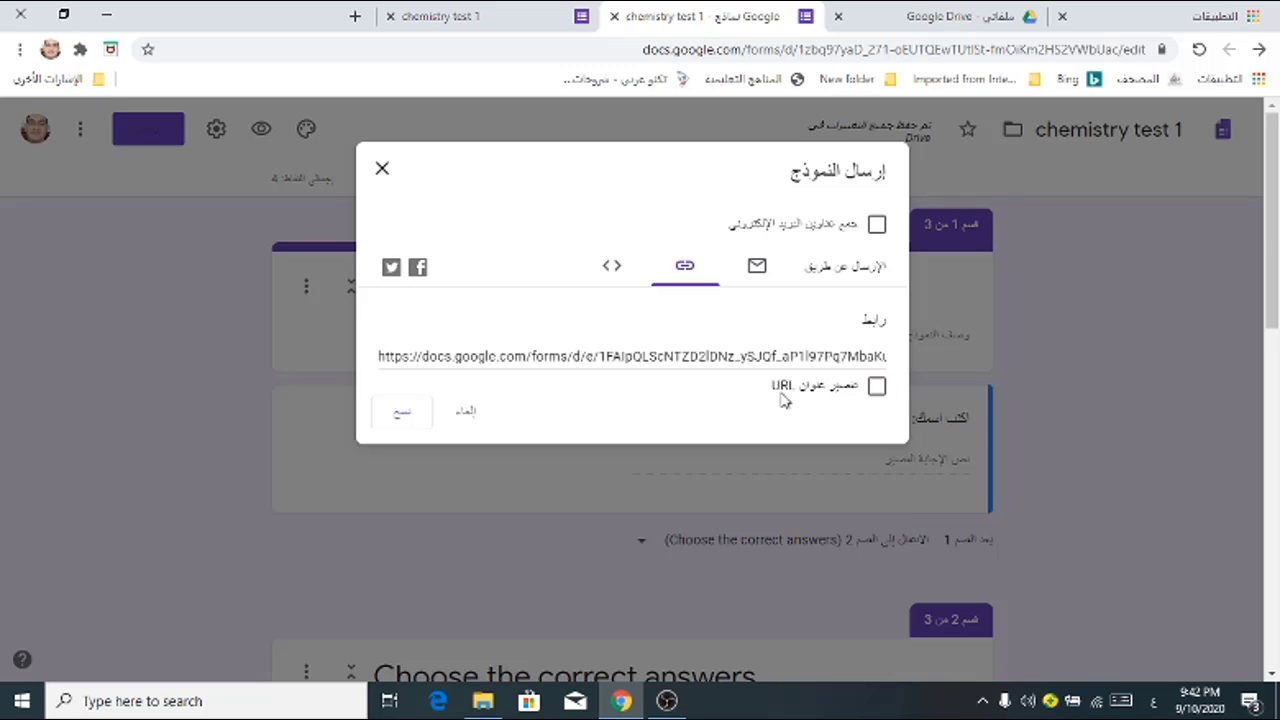
left_click(879, 388)
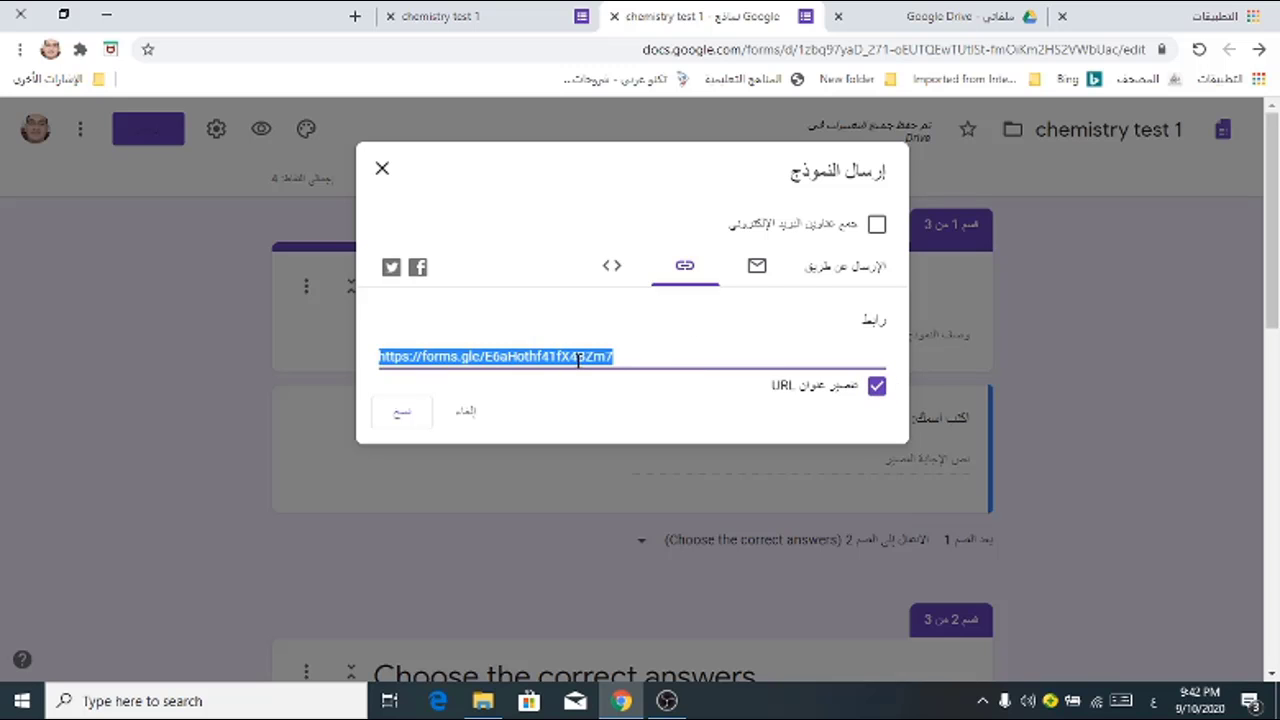
left_click(403, 420)
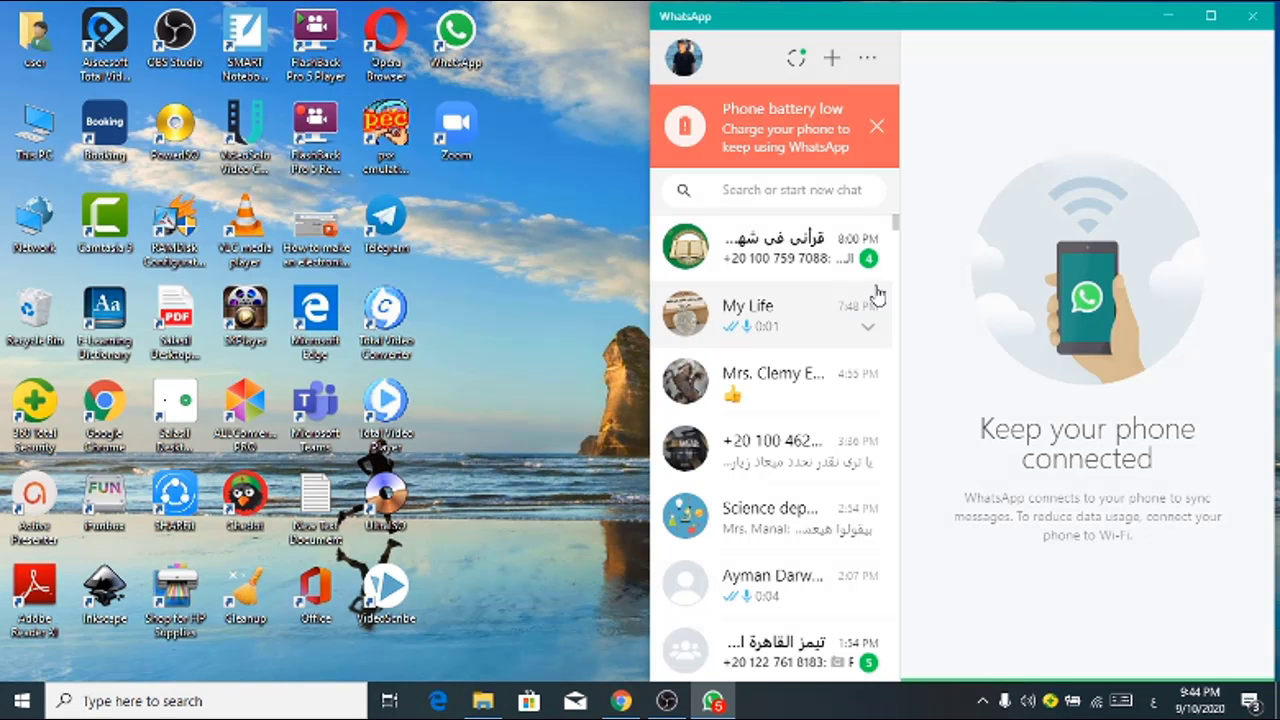
Step: Open a contact's WhatsApp chat and paste the short quiz link into the message box
left_click(808, 591)
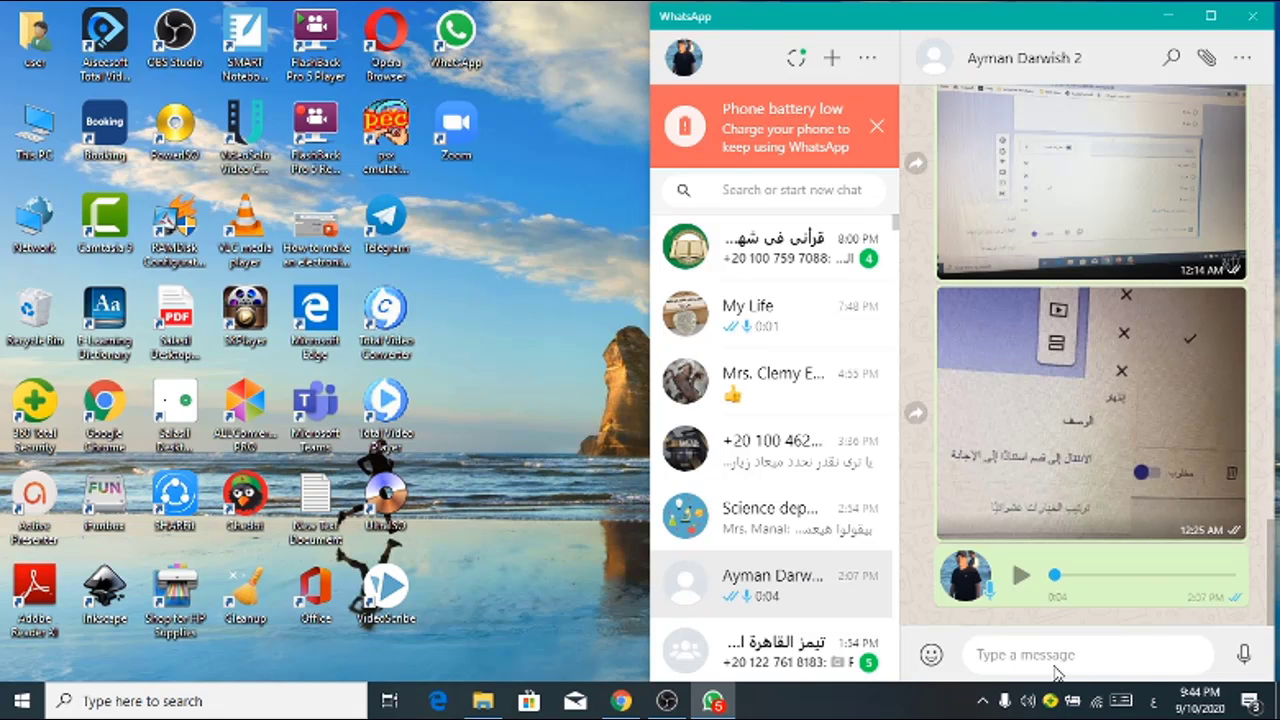
right_click(1022, 654)
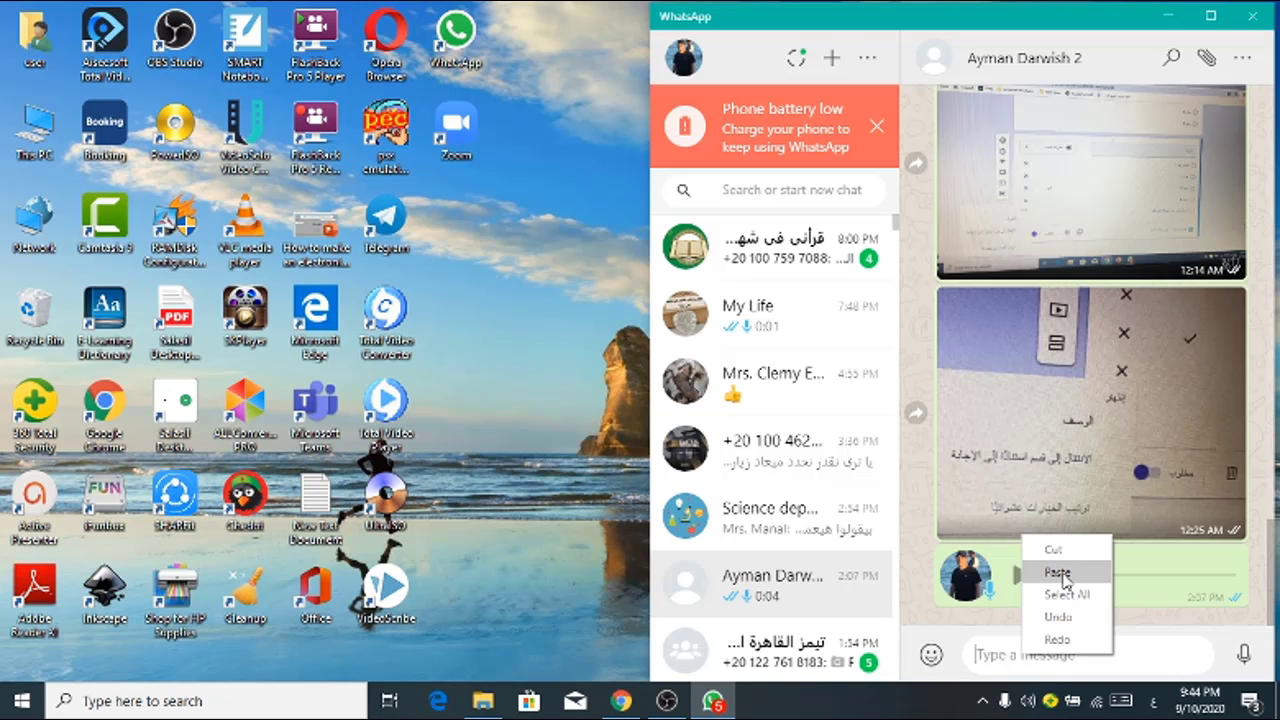
left_click(1057, 572)
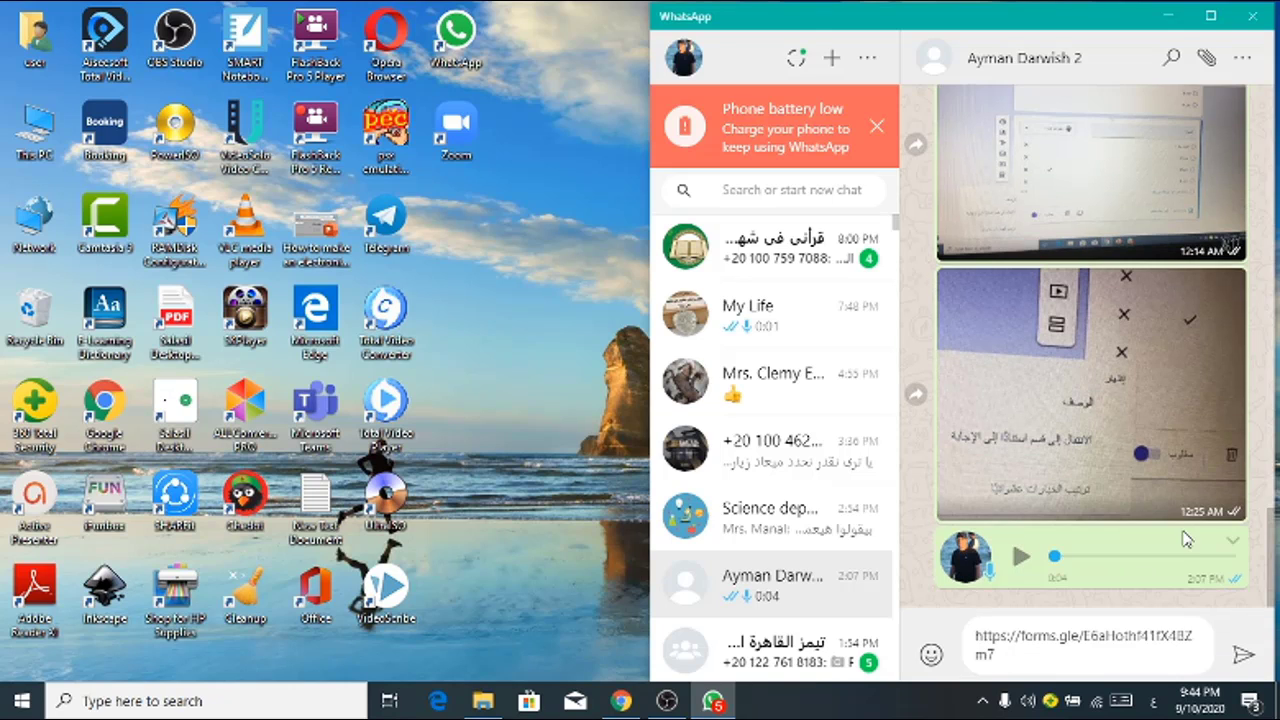
left_click(1066, 613)
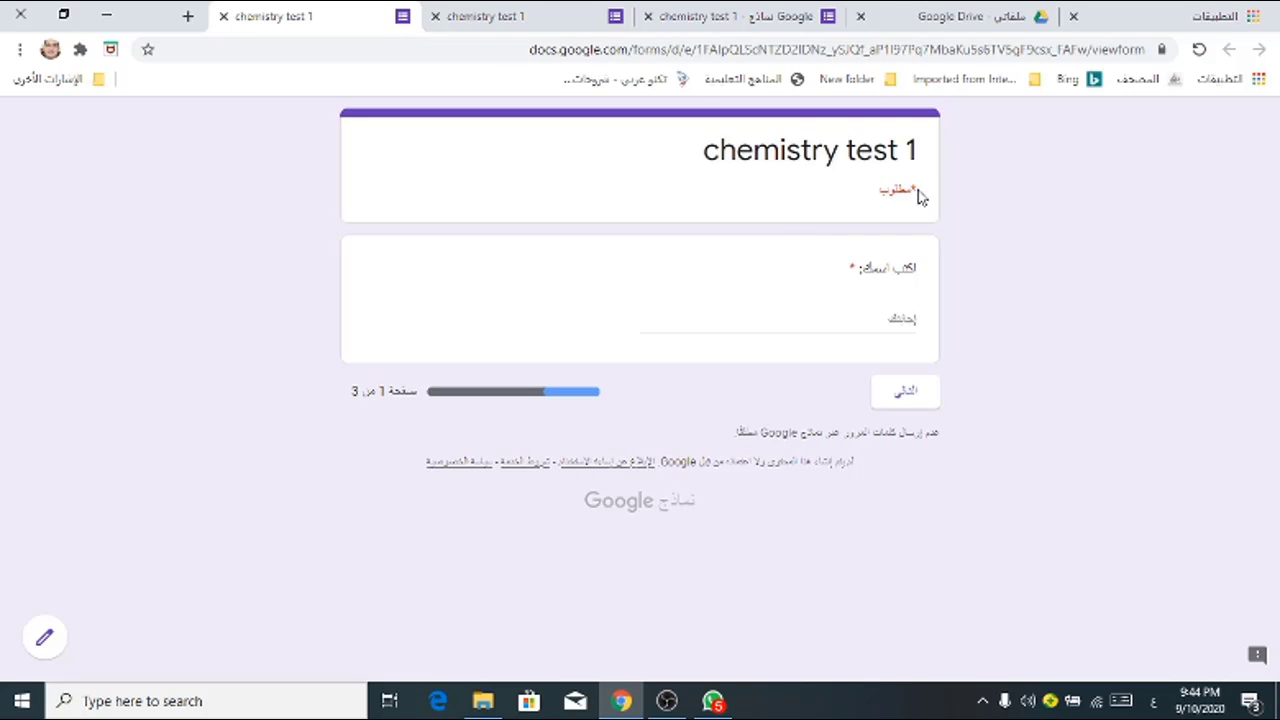
Step: In the live form, enter a respondent name and continue to the questions page
left_click(887, 315)
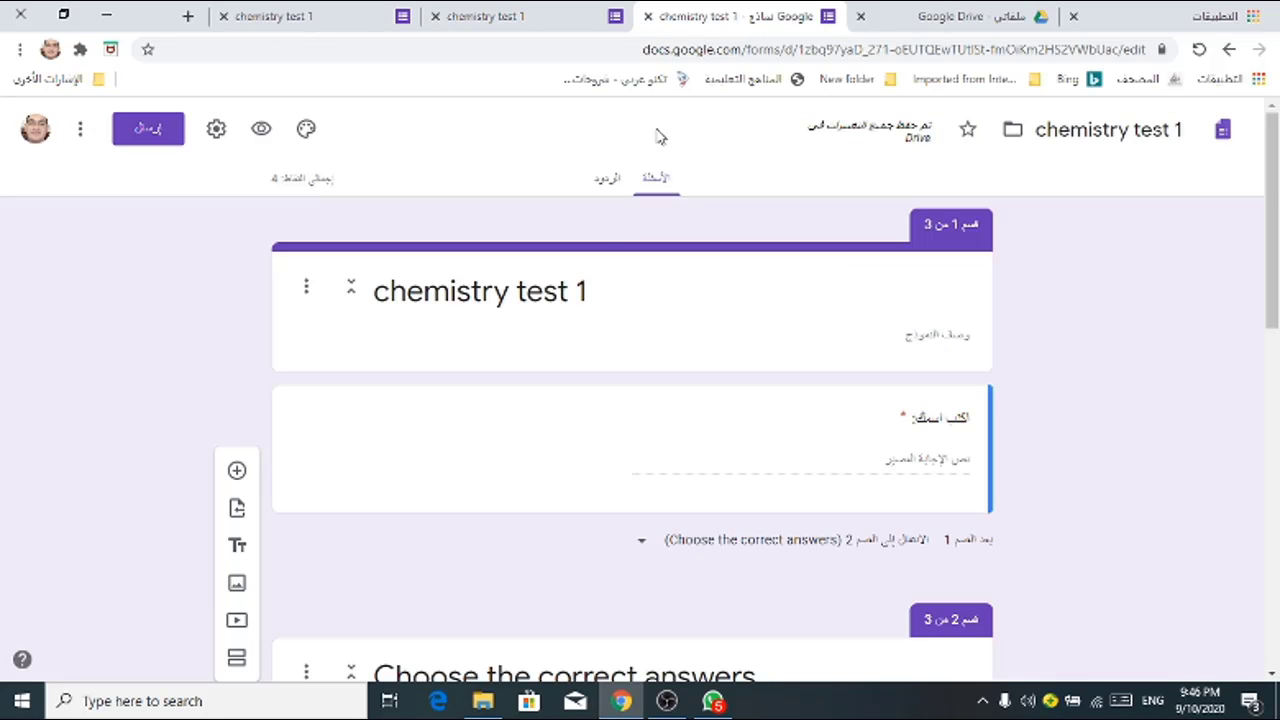
left_click(607, 178)
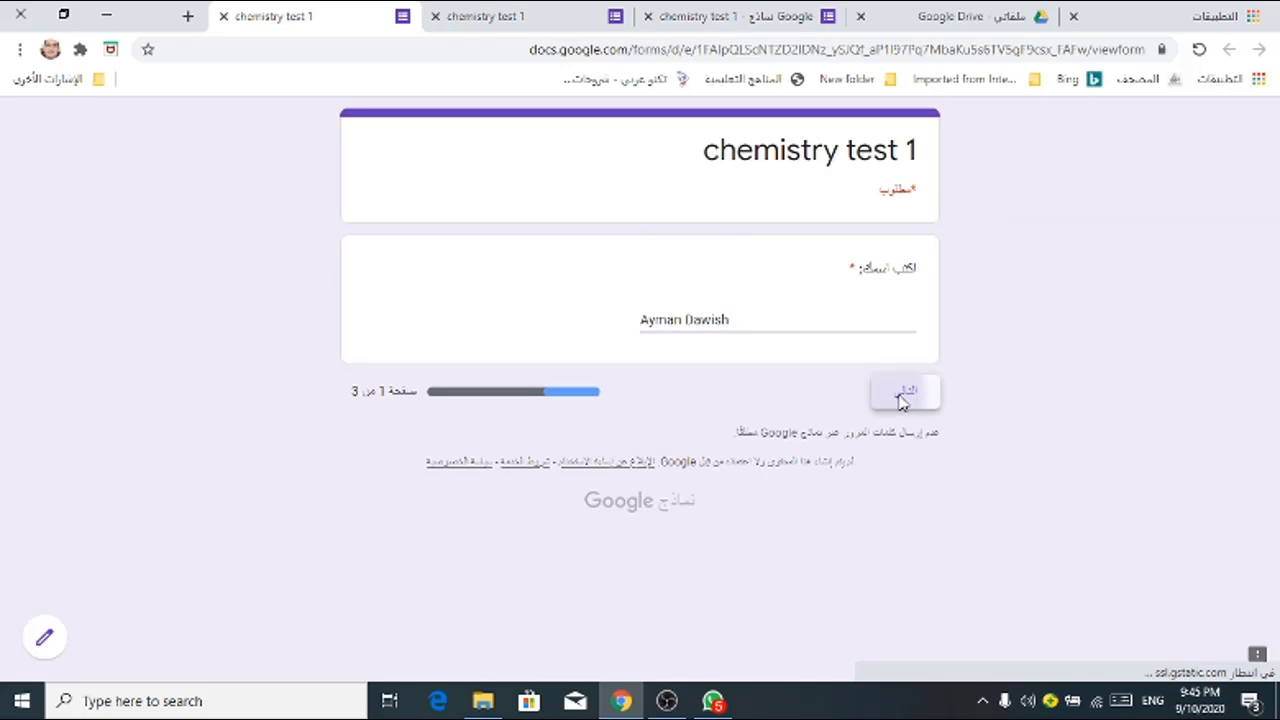
left_click(902, 398)
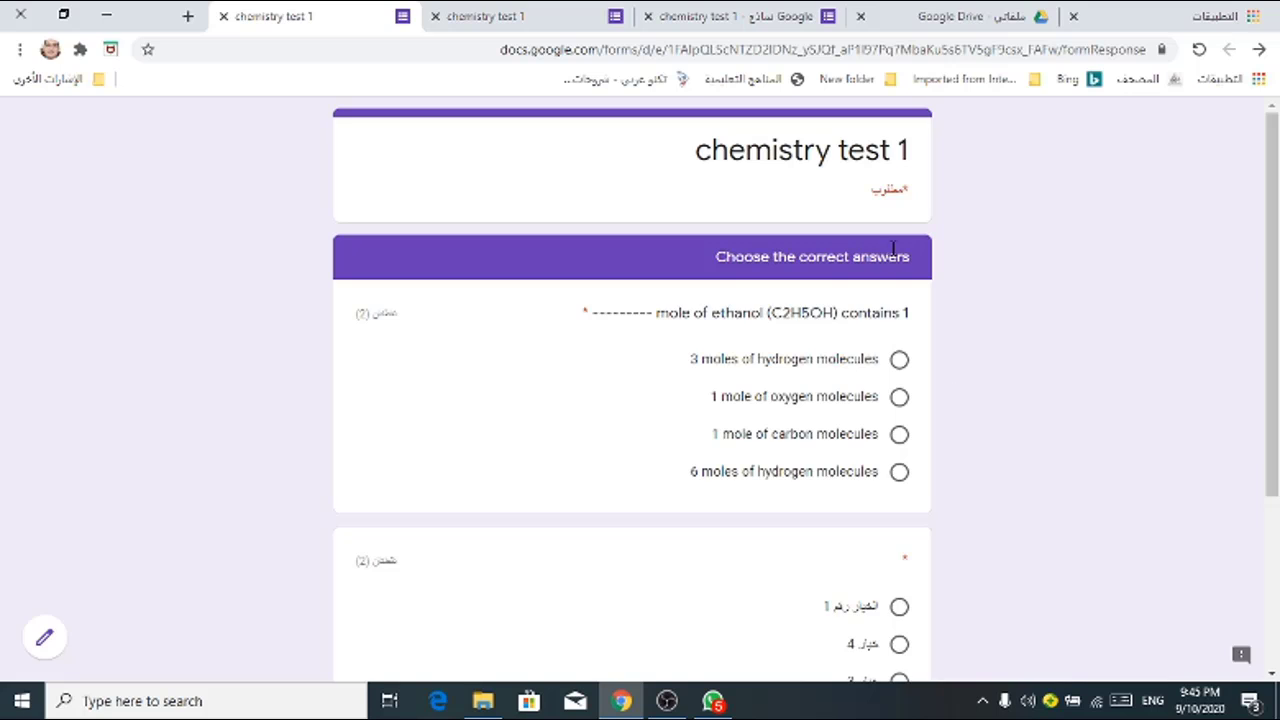
Step: Review the quiz questions, then return to the editor's Responses tab showing 0 responses
scroll(989, 349, "down", 2)
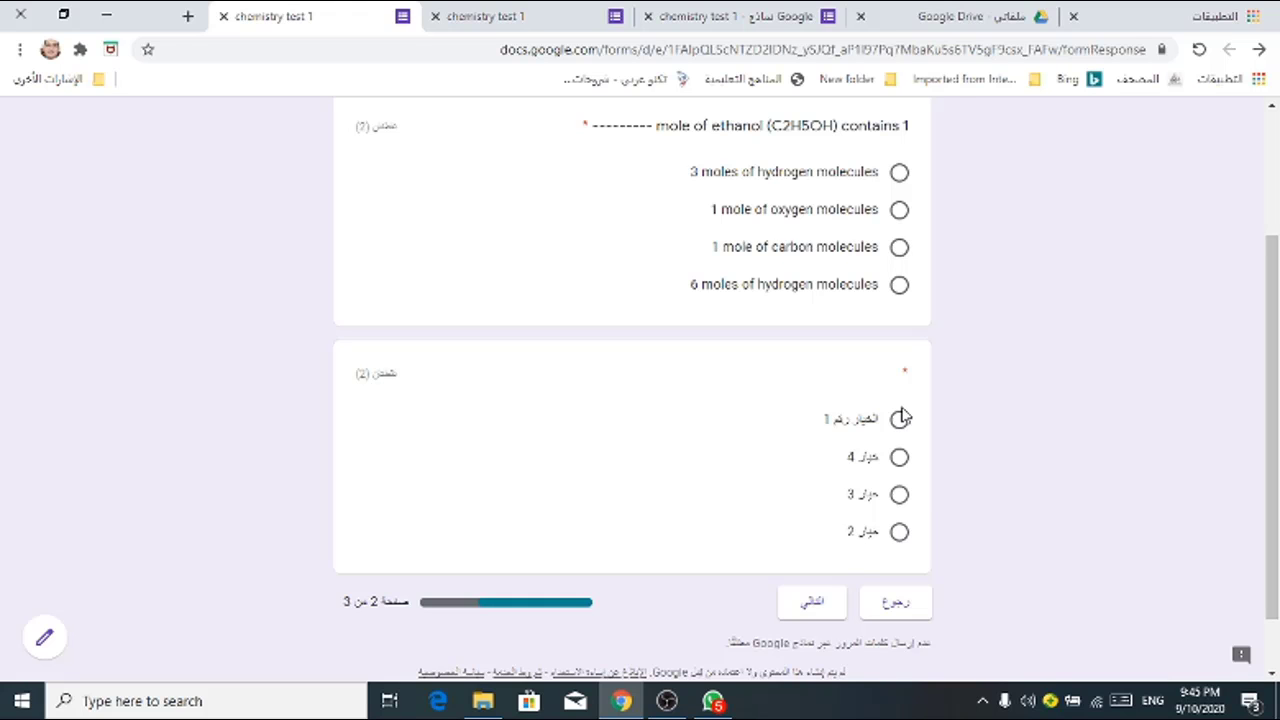
scroll(977, 425, "down", 1)
scroll(977, 425, "down", 1)
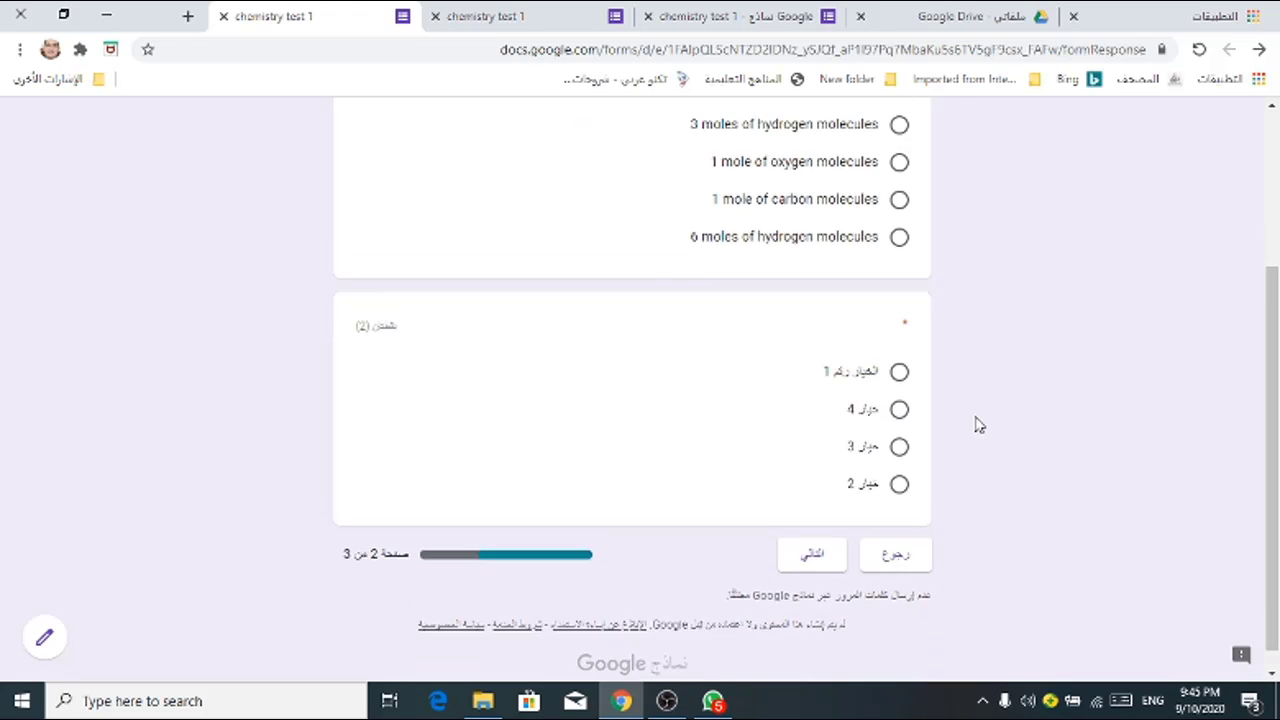
scroll(977, 425, "up", 1)
scroll(977, 425, "down", 1)
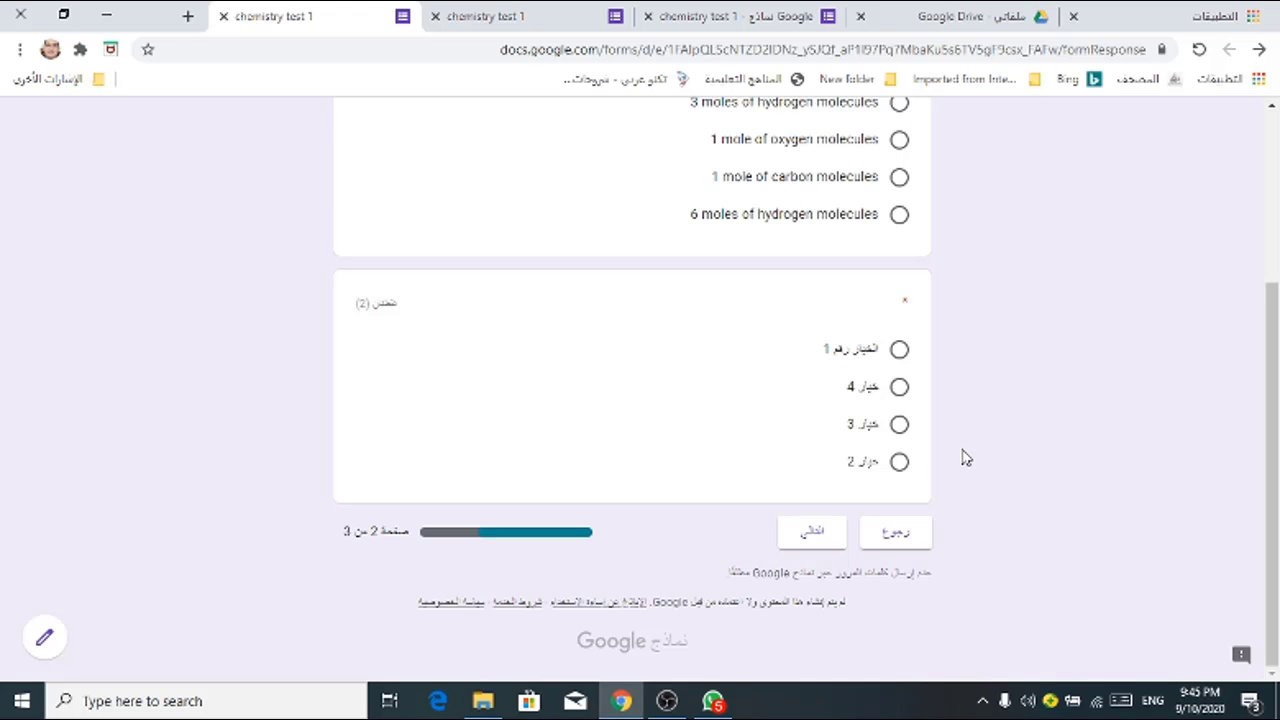
scroll(965, 457, "up", 3)
scroll(978, 442, "down", 3)
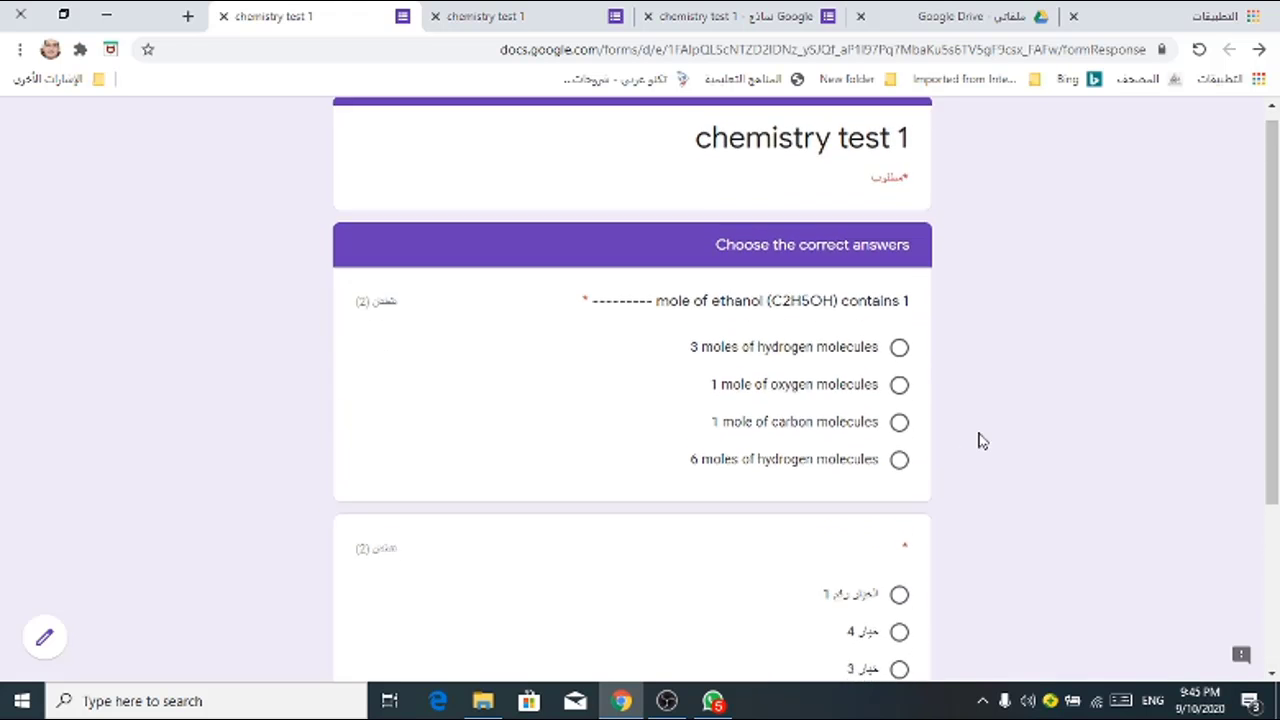
scroll(978, 437, "up", 3)
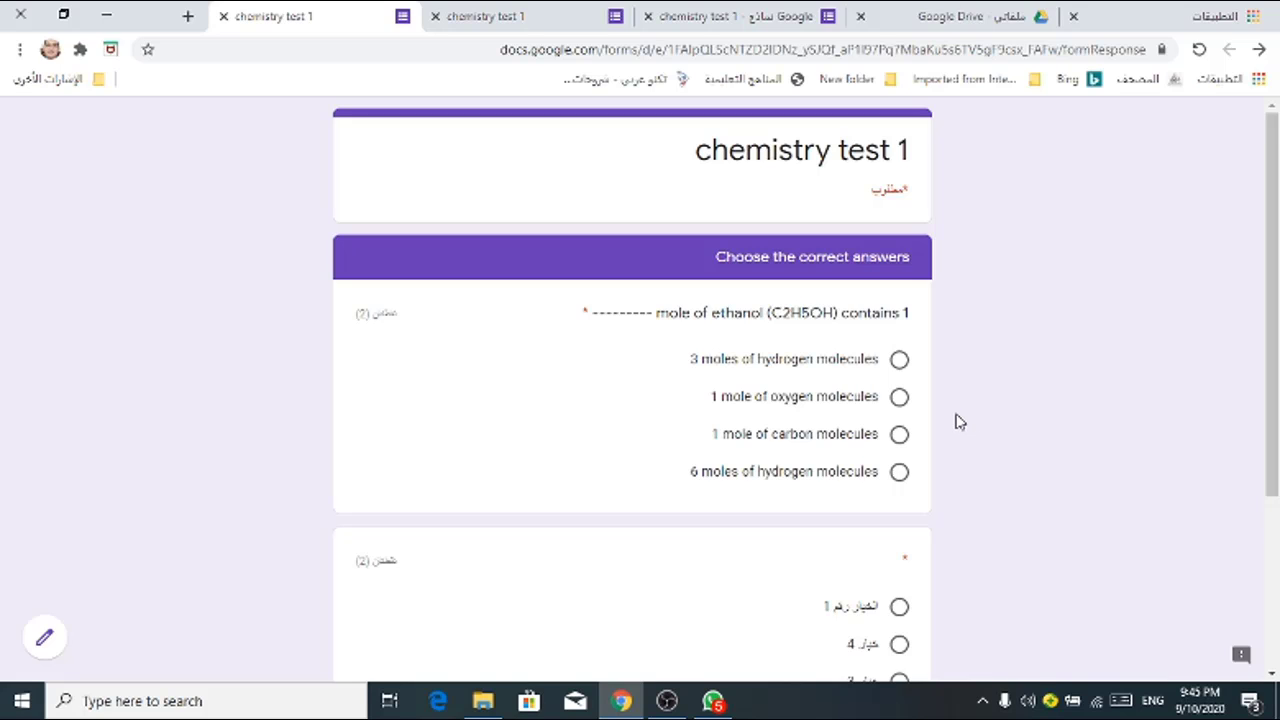
left_click(757, 18)
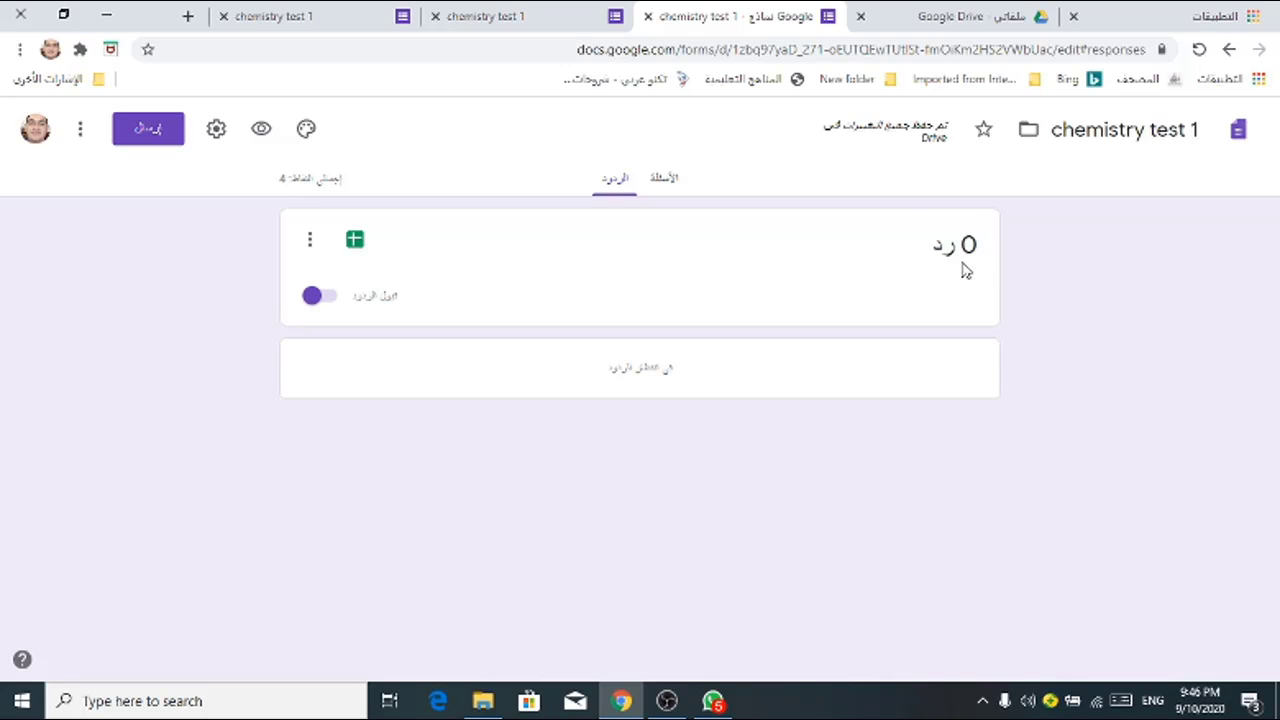
Step: Turn off Accepting responses for chemistry test 1 and dismiss the share link window
left_click(333, 304)
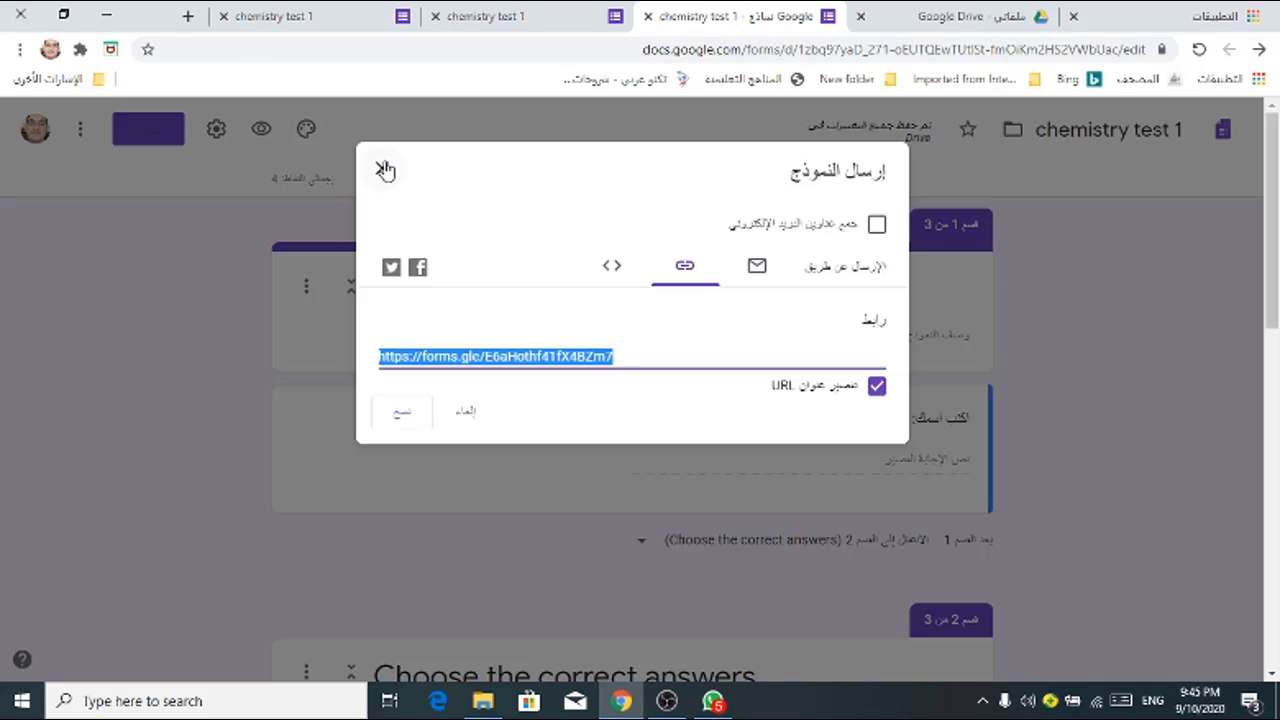
left_click(385, 170)
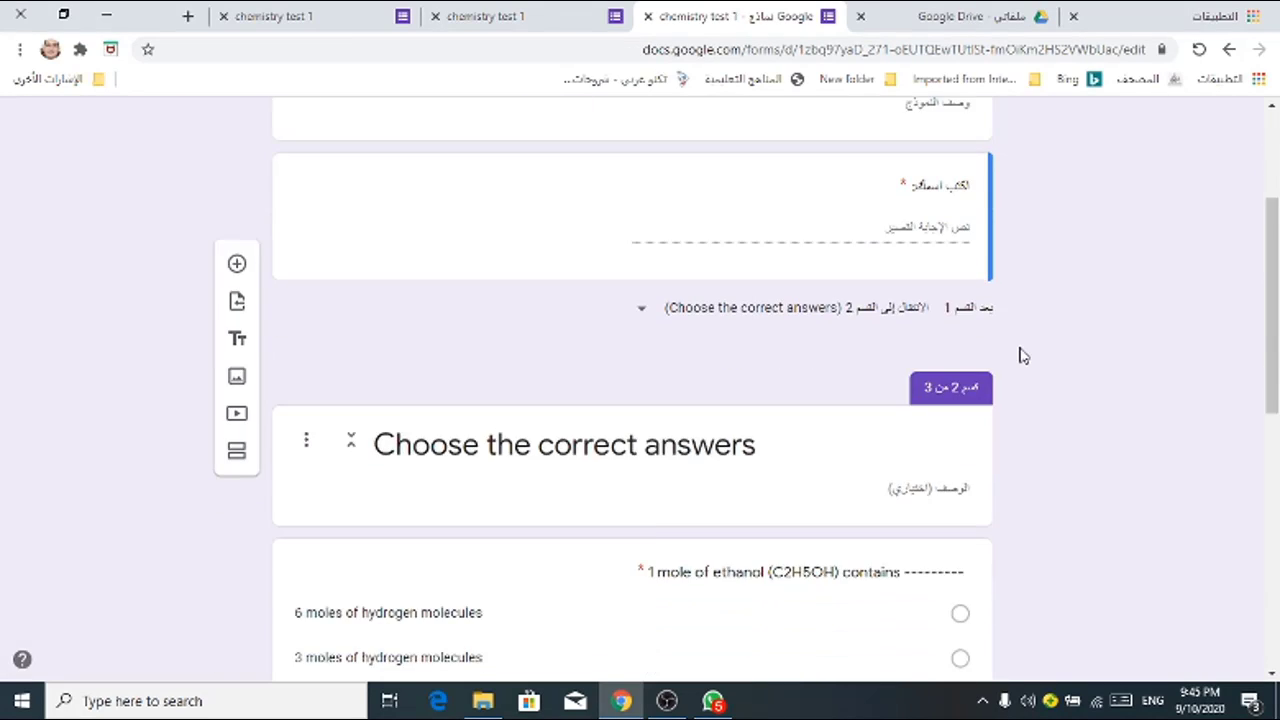
scroll(1017, 354, "down", 2)
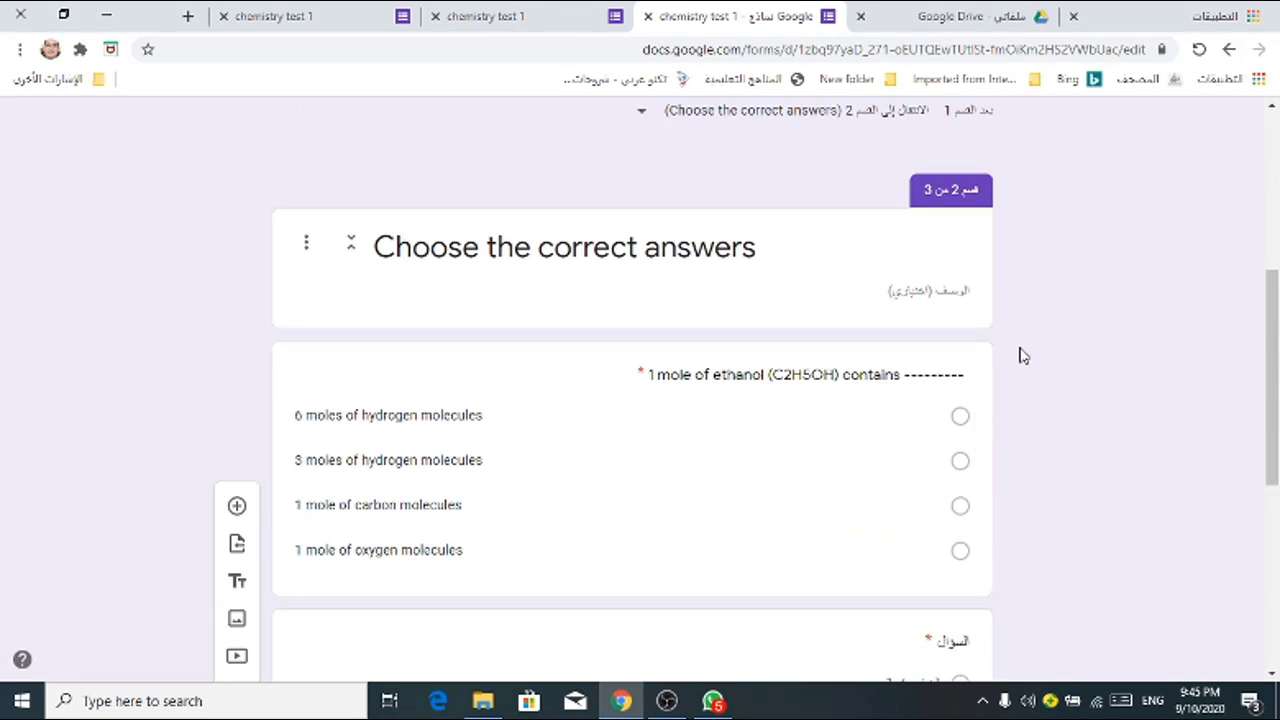
scroll(1020, 355, "up", 5)
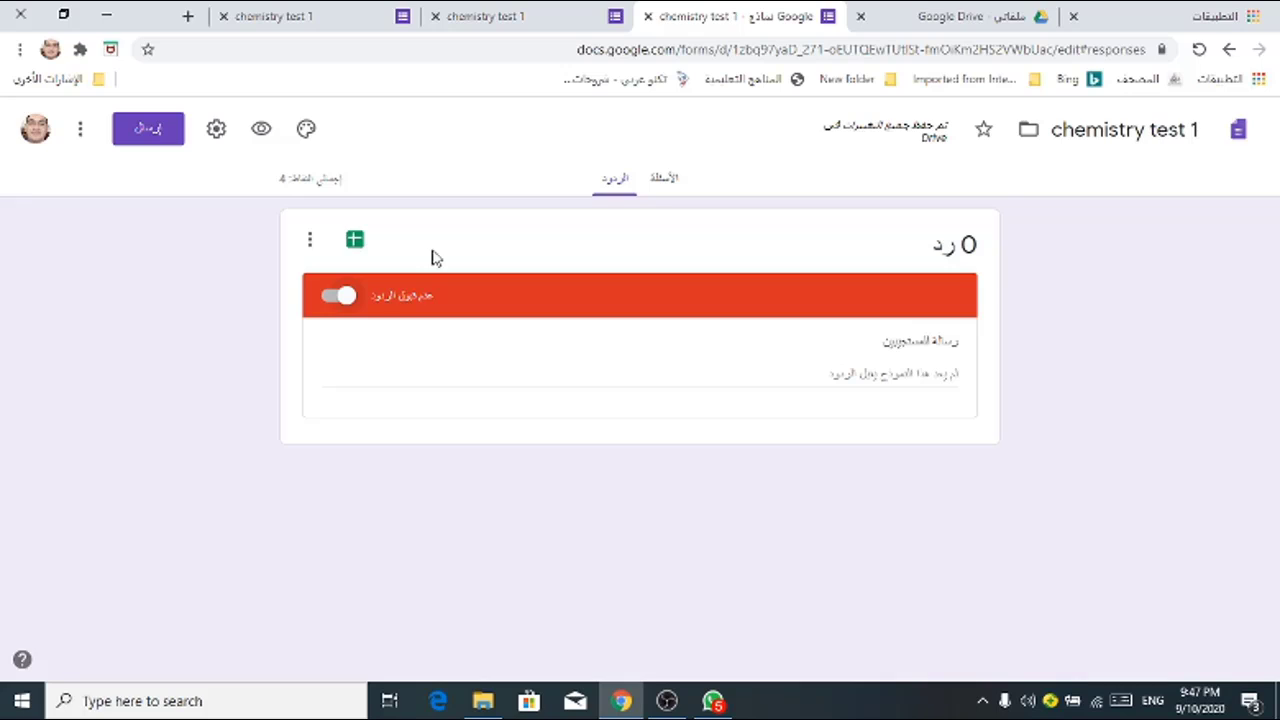
Step: Link the form's responses to a new spreadsheet named chemistry test 1 (الردود)
left_click(355, 243)
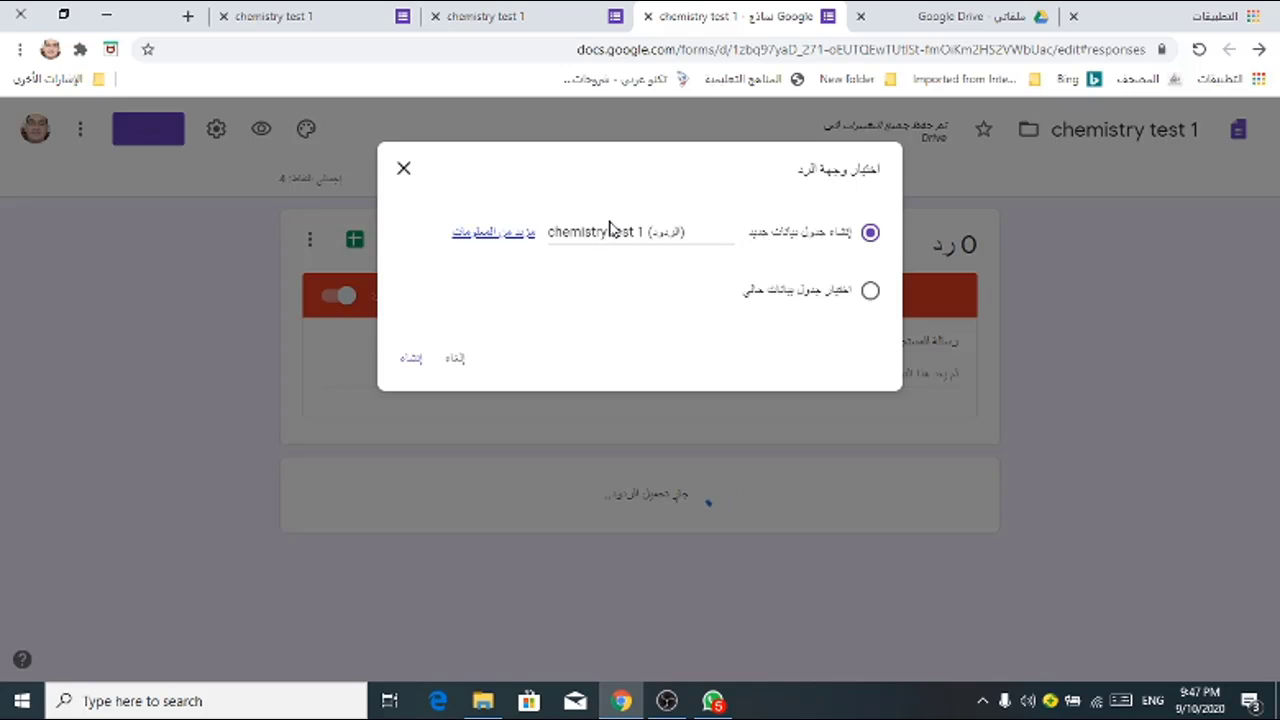
left_click(413, 364)
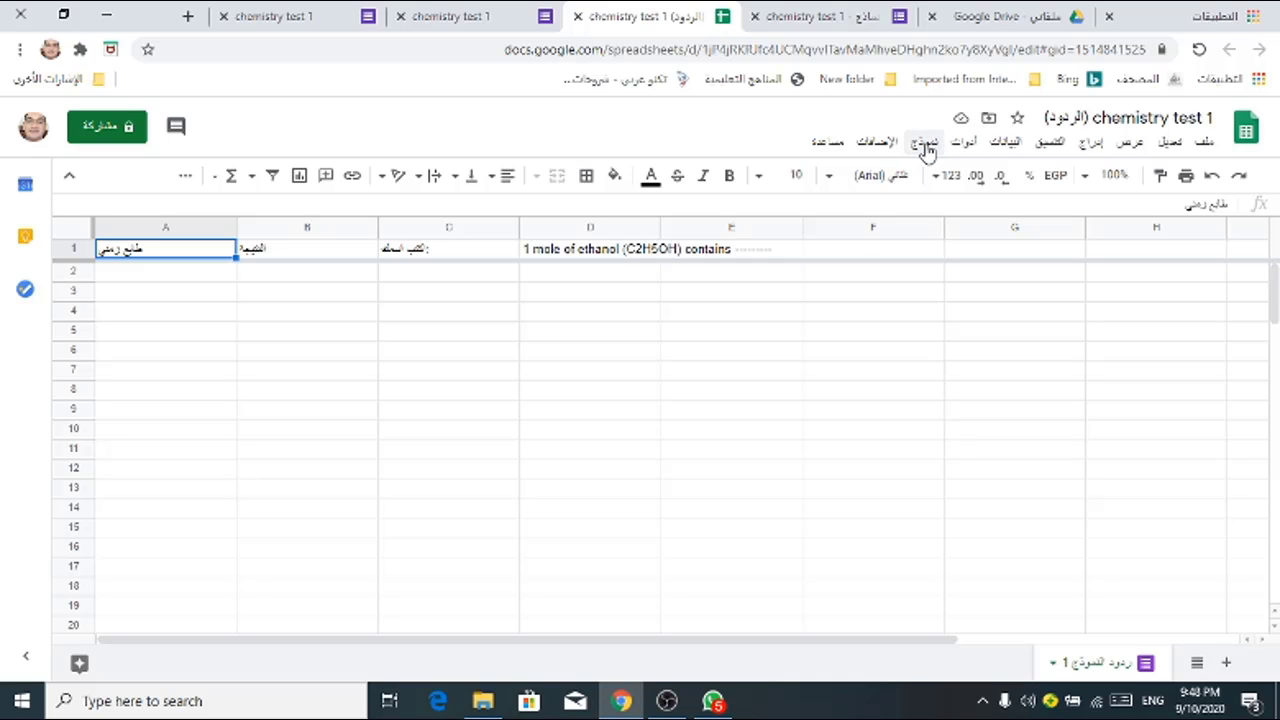
Step: From the spreadsheet's Form menu, show the summary of responses
left_click(926, 145)
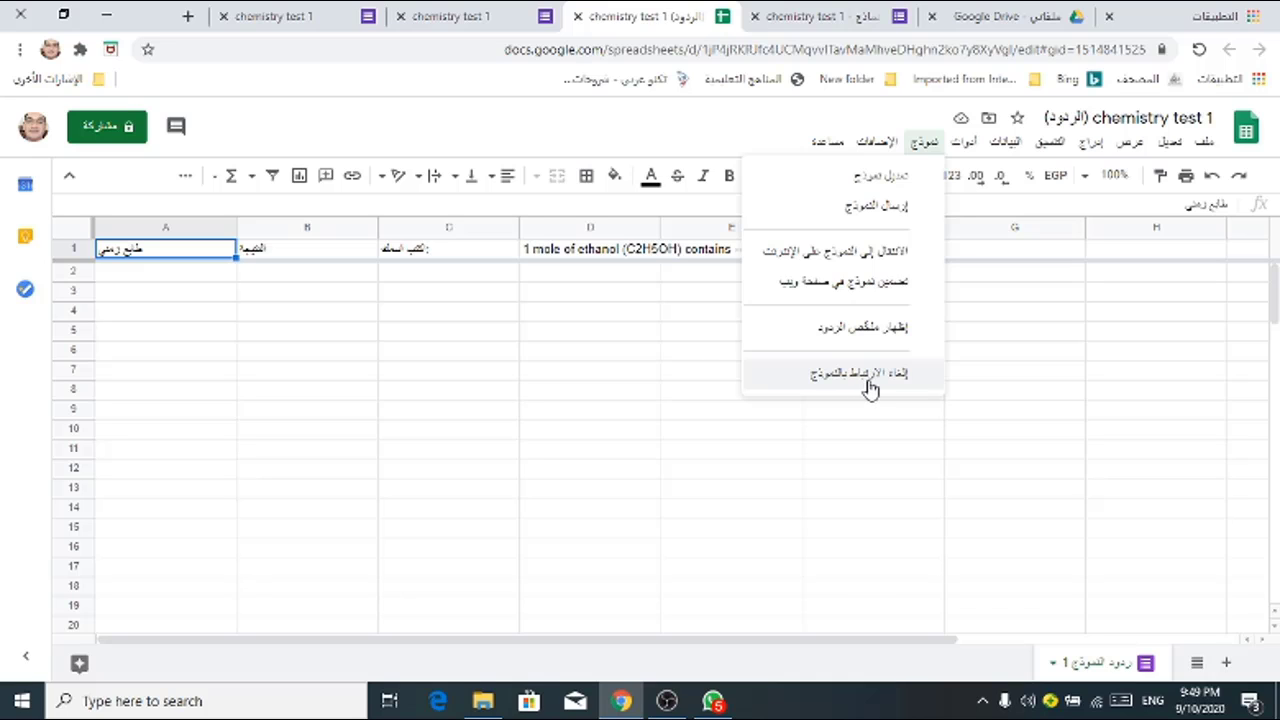
left_click(858, 330)
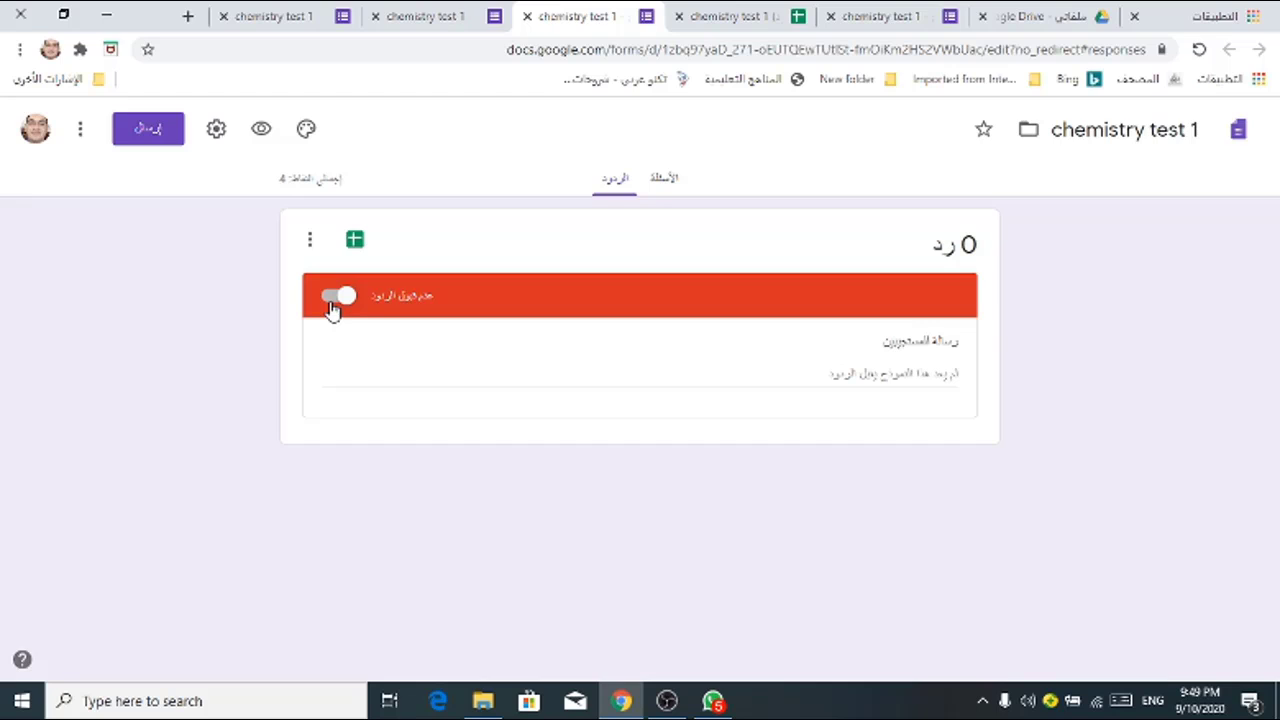
left_click(331, 304)
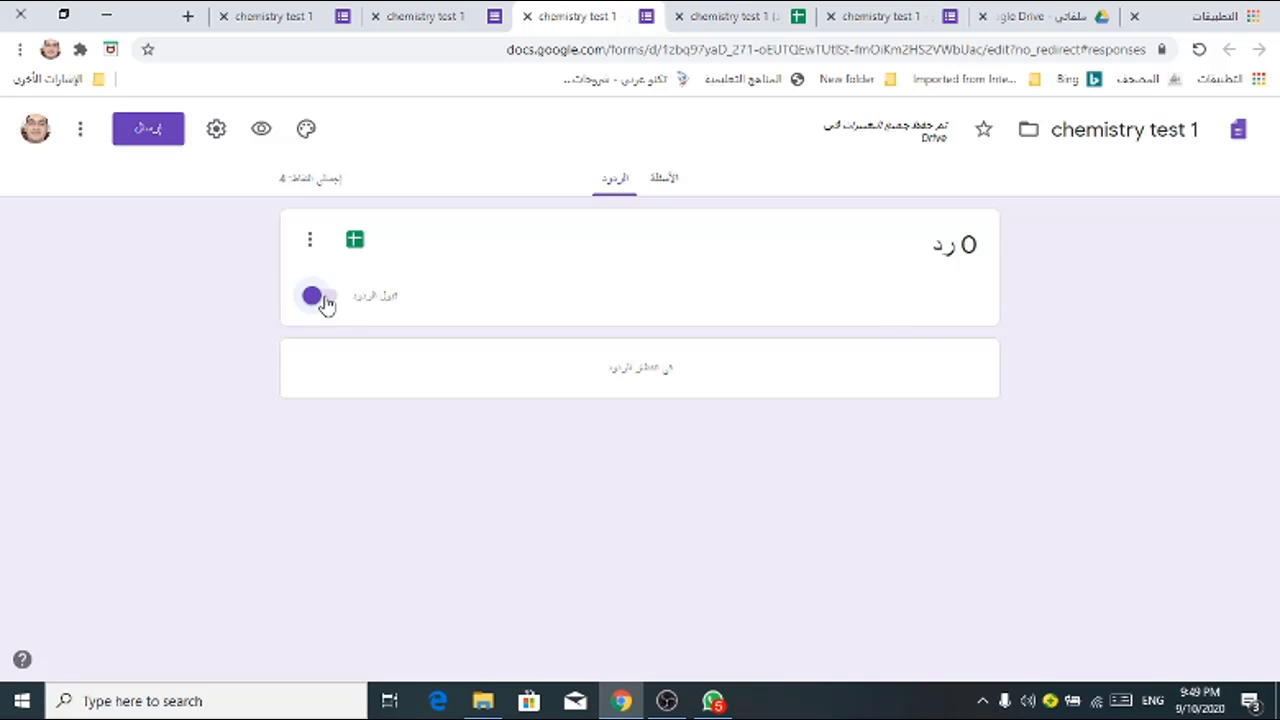
left_click(322, 305)
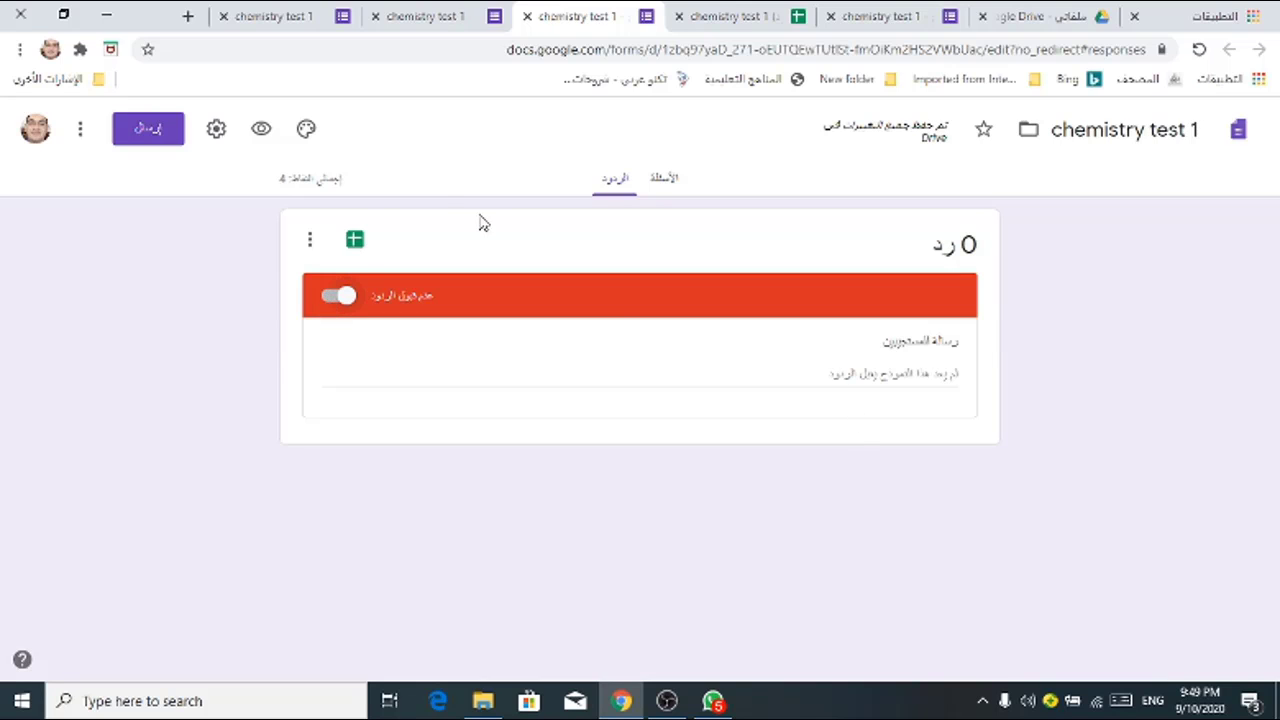